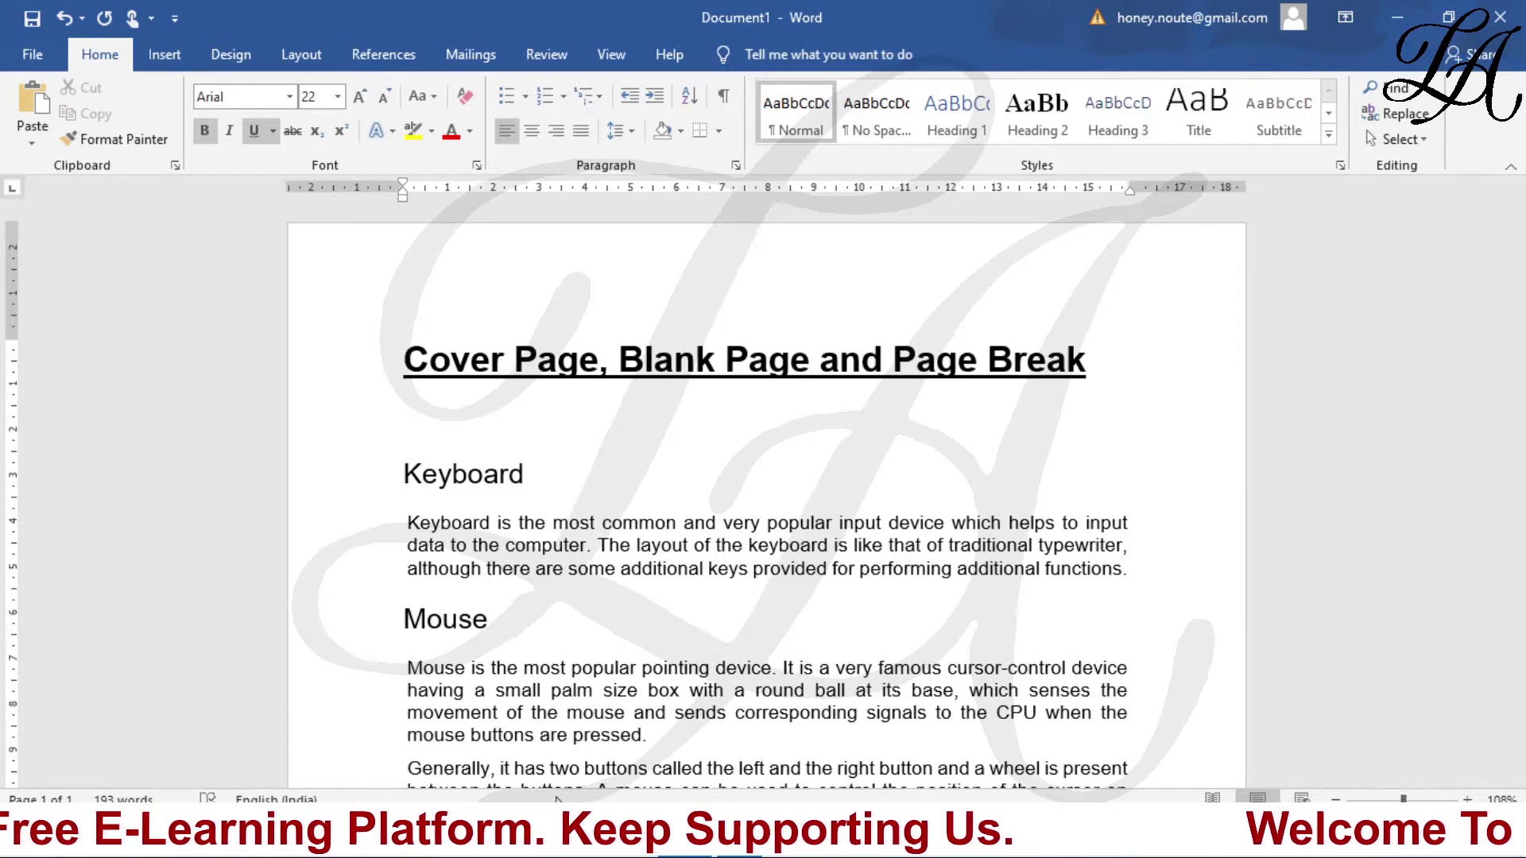
Step: Open the Insert tab's Cover Page gallery showing Austin, Banded, Facet and other designs
{"action": "left_click", "coordinate": [167, 54]}
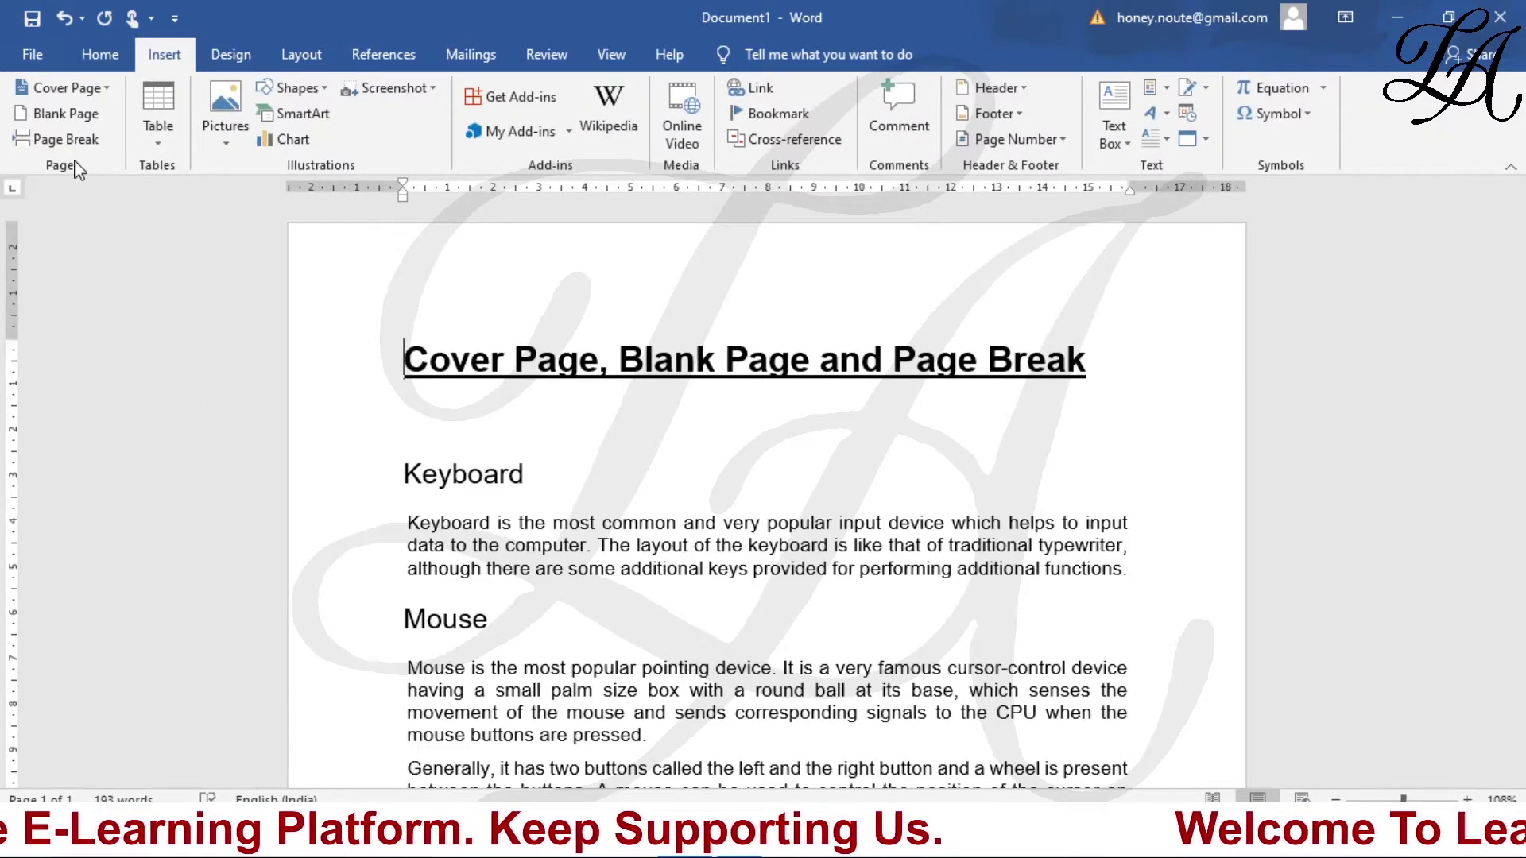
{"action": "left_click", "coordinate": [72, 93]}
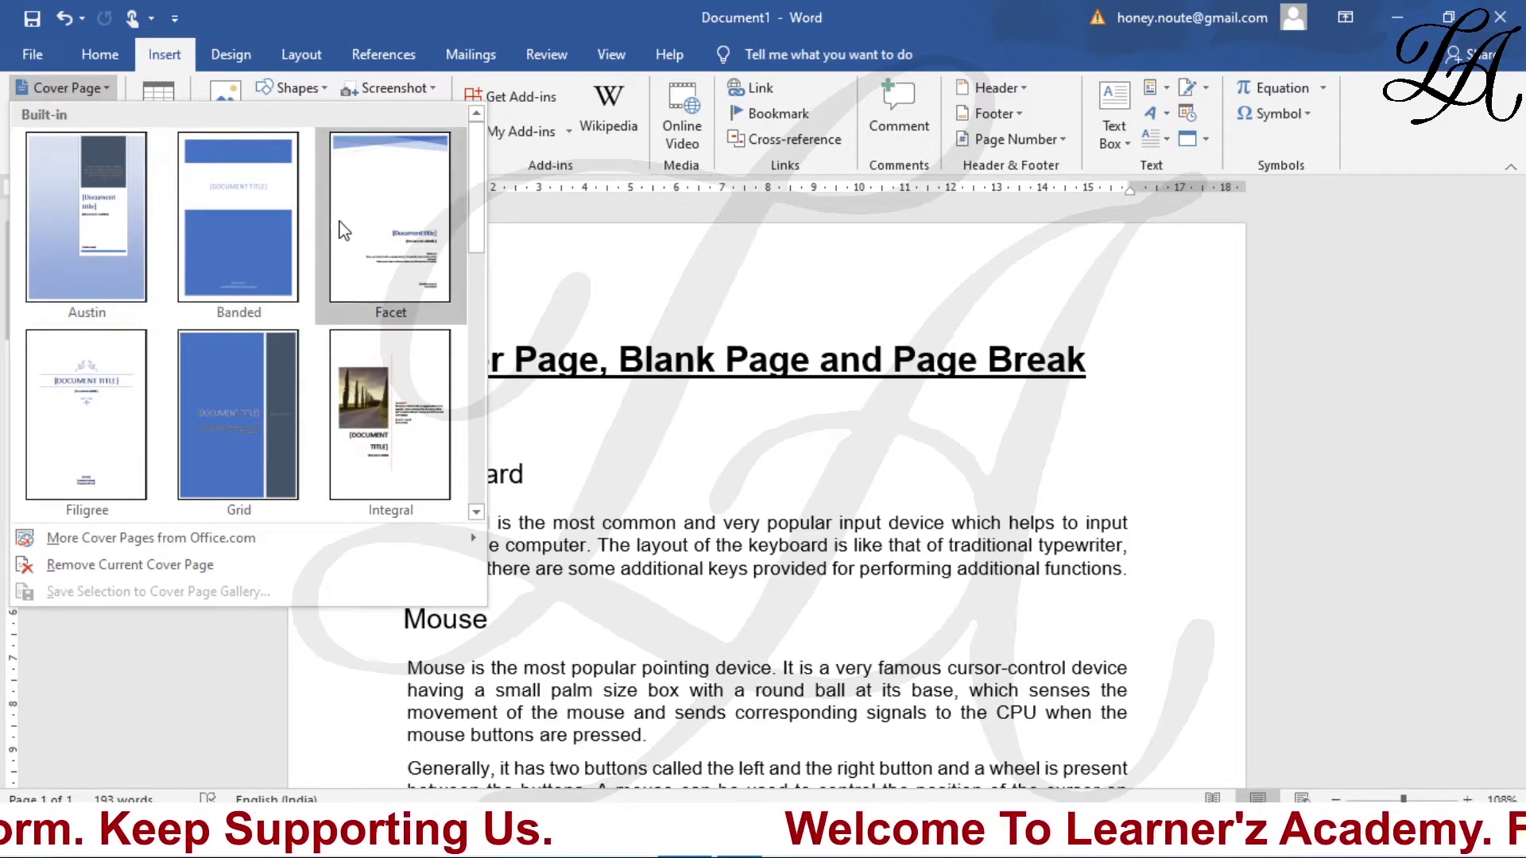
Step: Insert the Banded cover page and type Learner'z Academy in its blue banner
{"action": "left_click", "coordinate": [274, 217]}
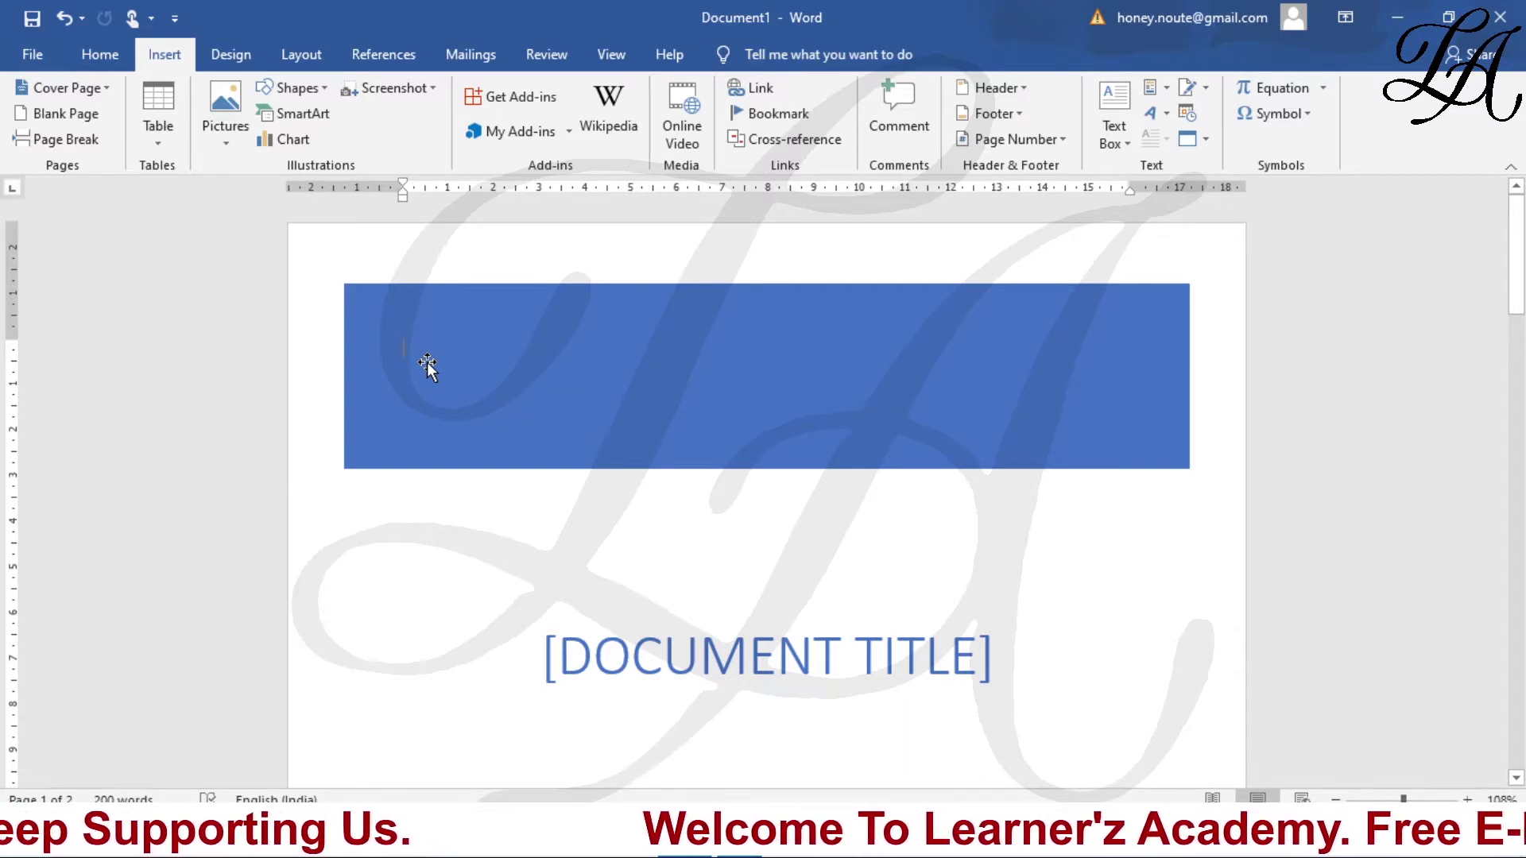
{"action": "type", "text": "Le"}
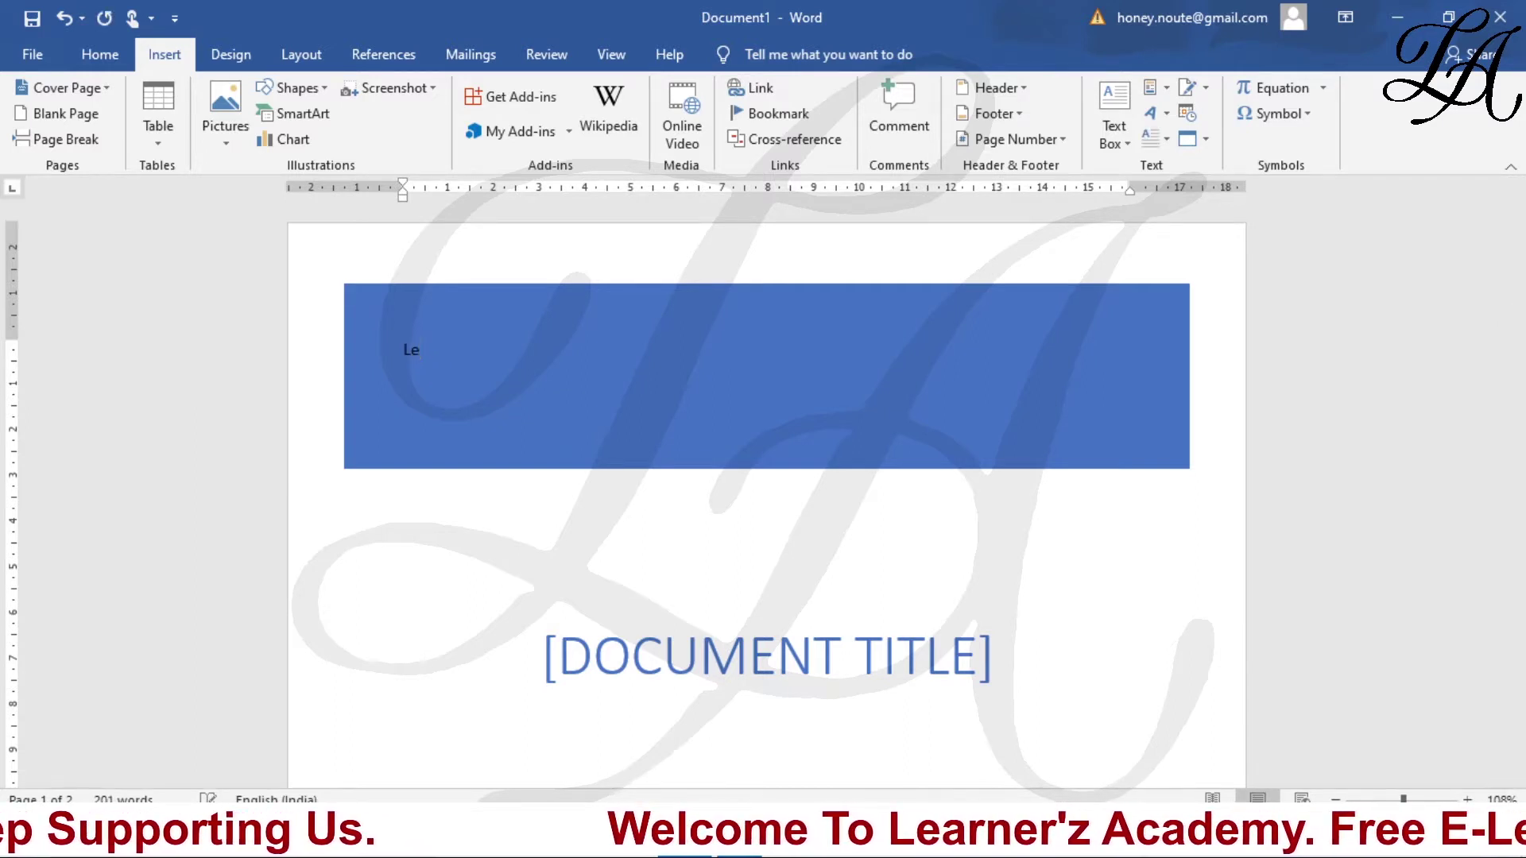
{"action": "type", "text": "arn"}
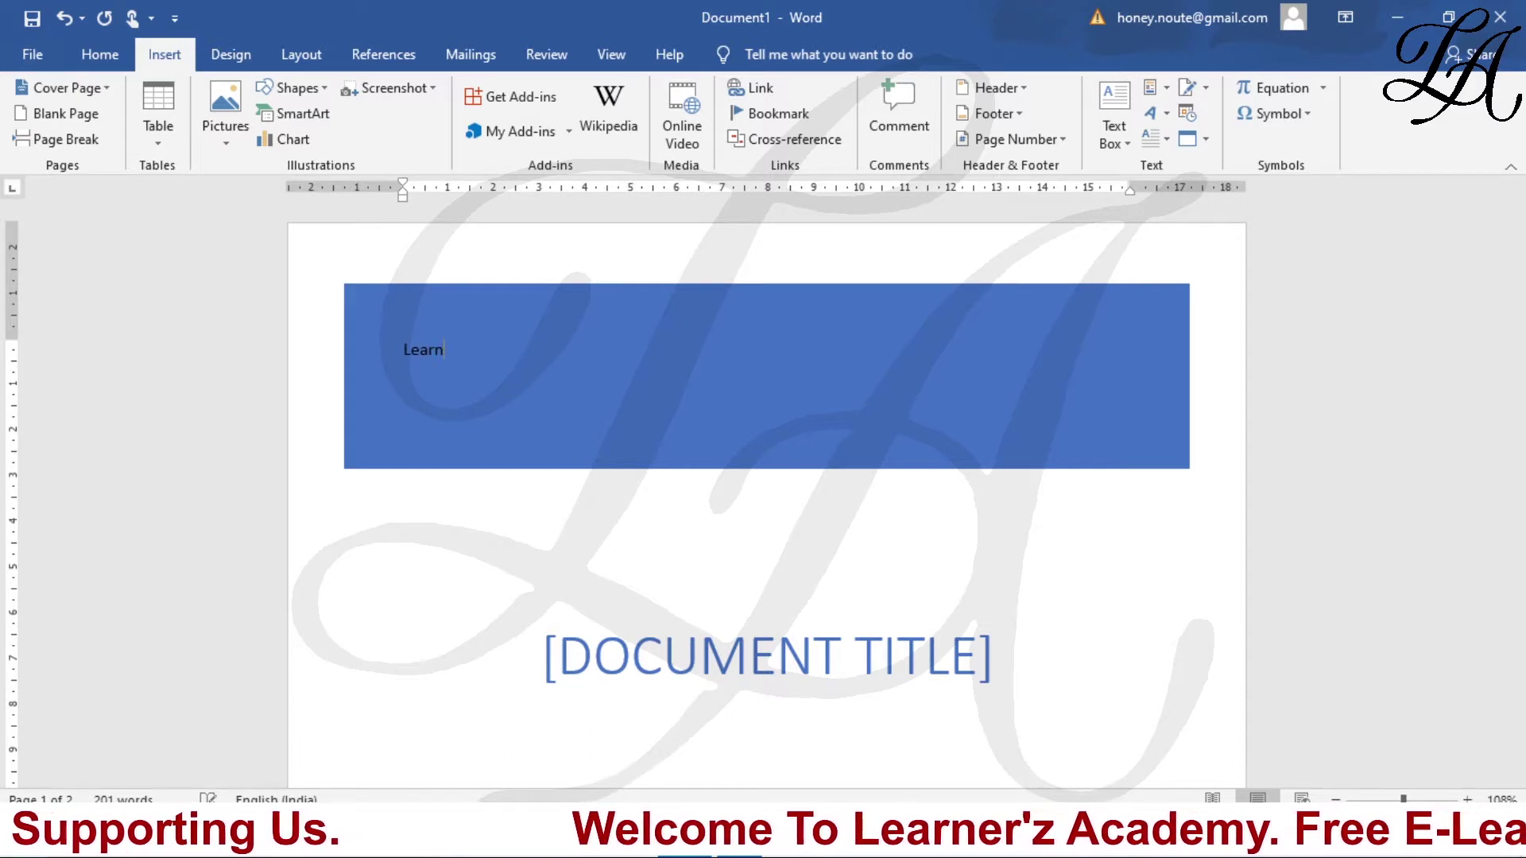
{"action": "type", "text": "er’z"}
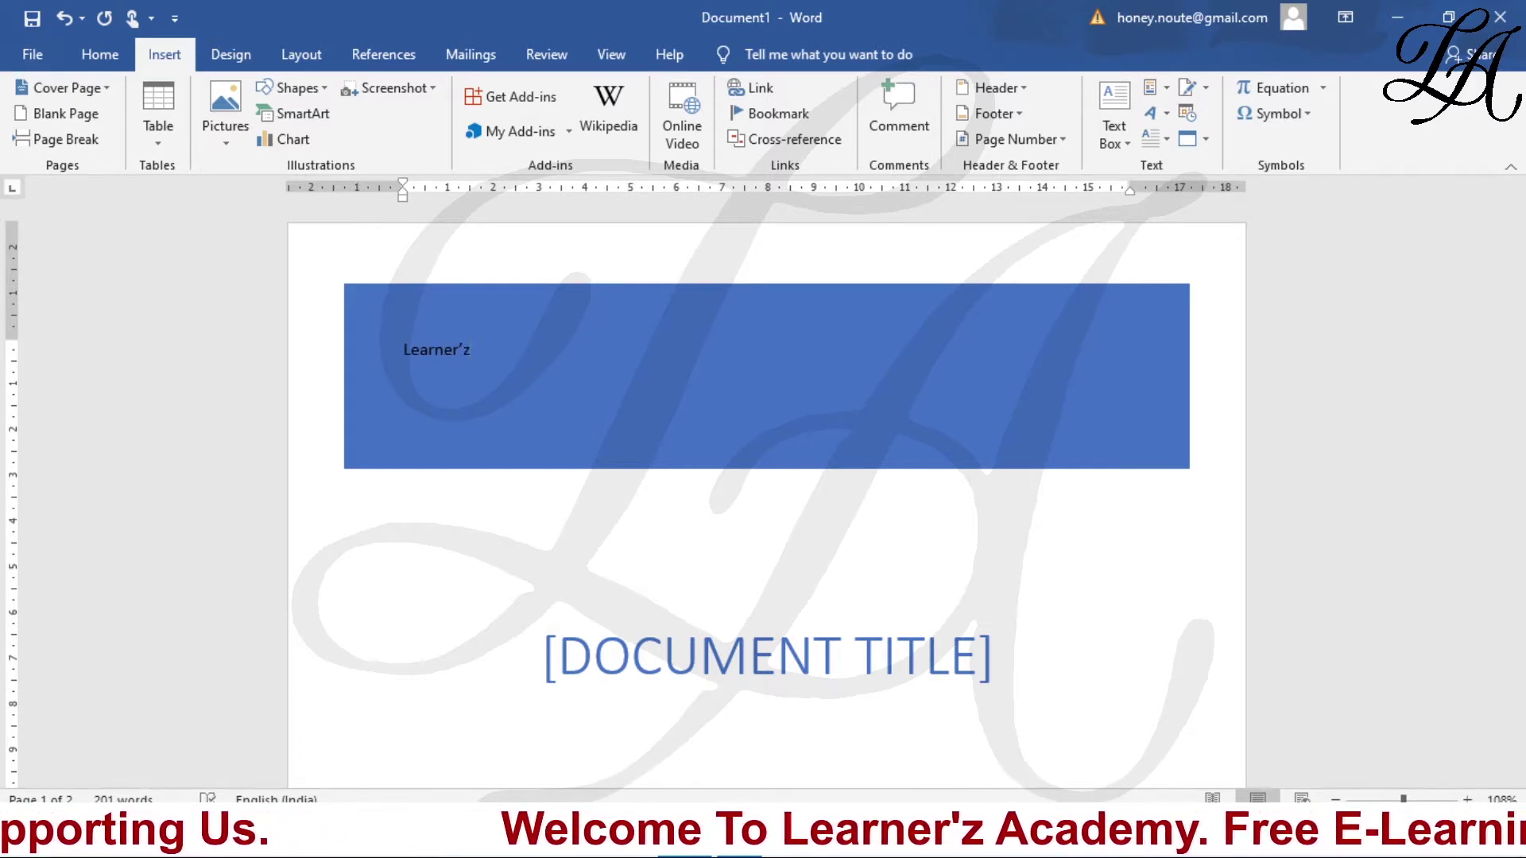
{"action": "type", "text": " A"}
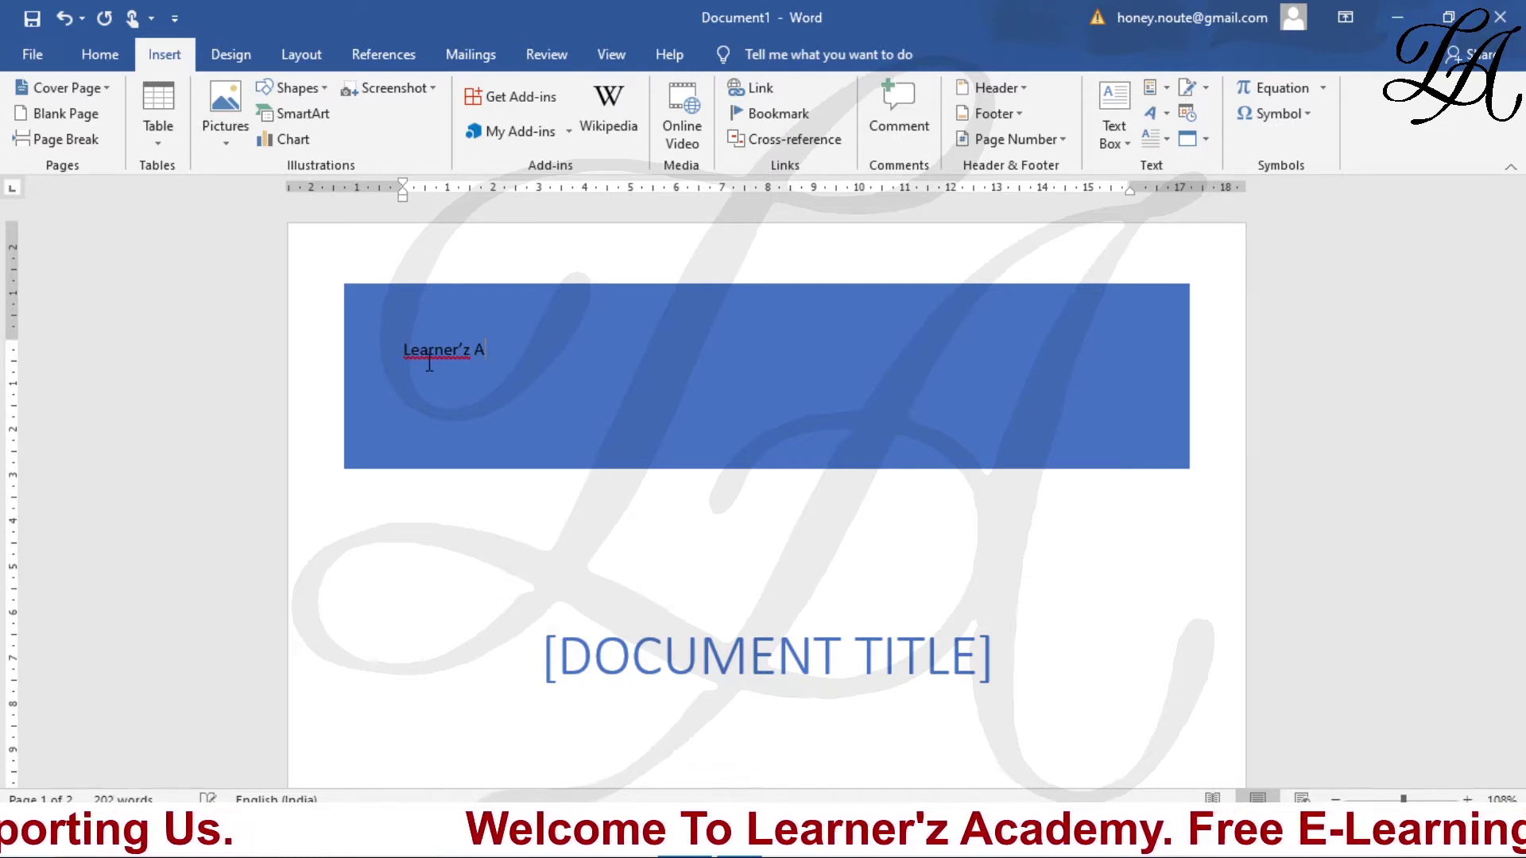
{"action": "type", "text": "cademy"}
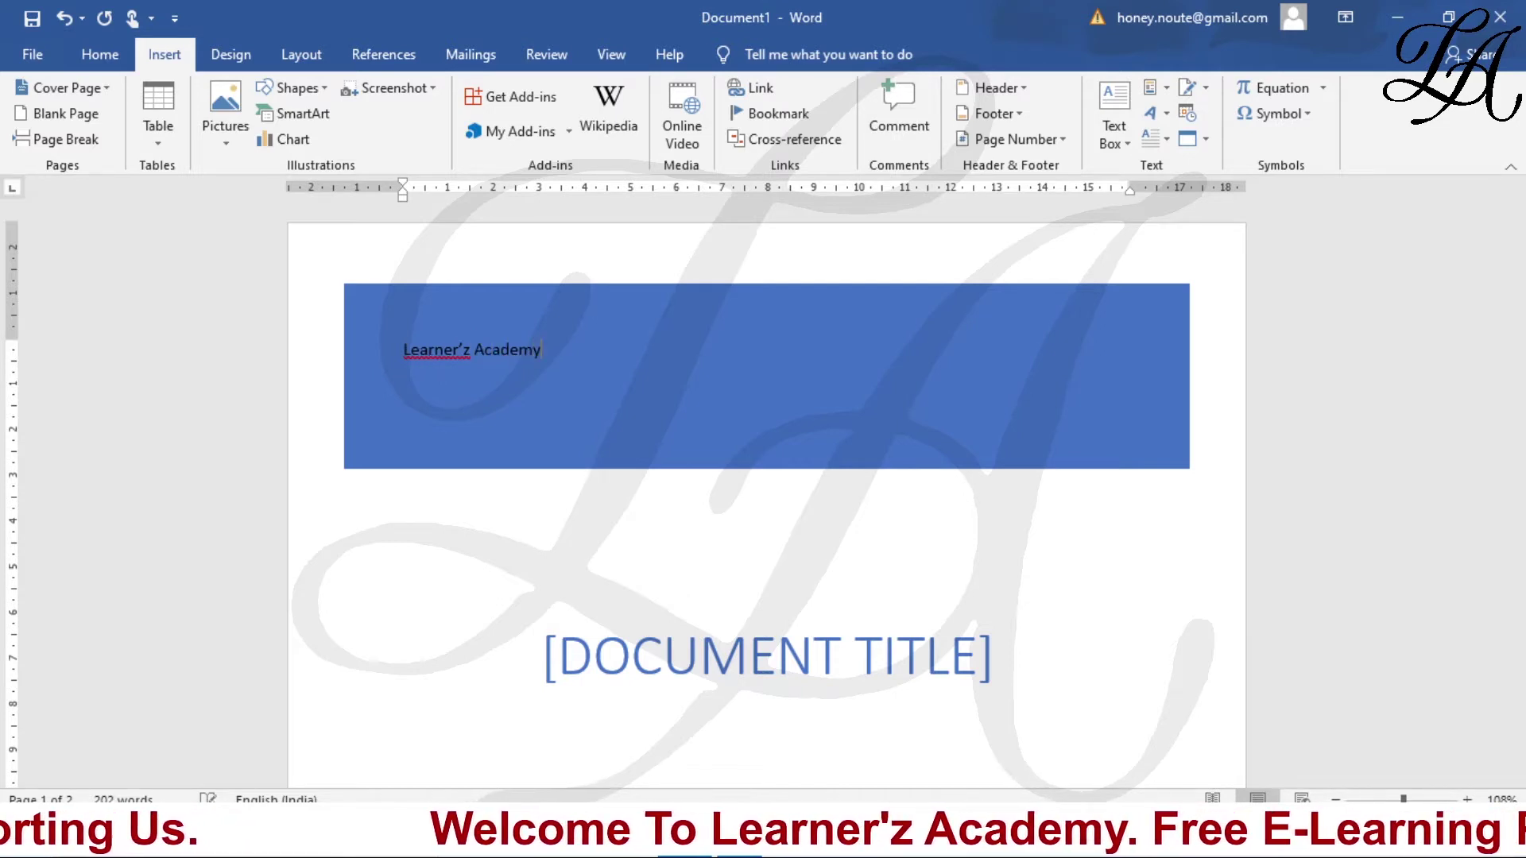
Step: Replace the cover's [DOCUMENT TITLE] placeholder with REPORT
{"action": "left_click", "coordinate": [659, 653]}
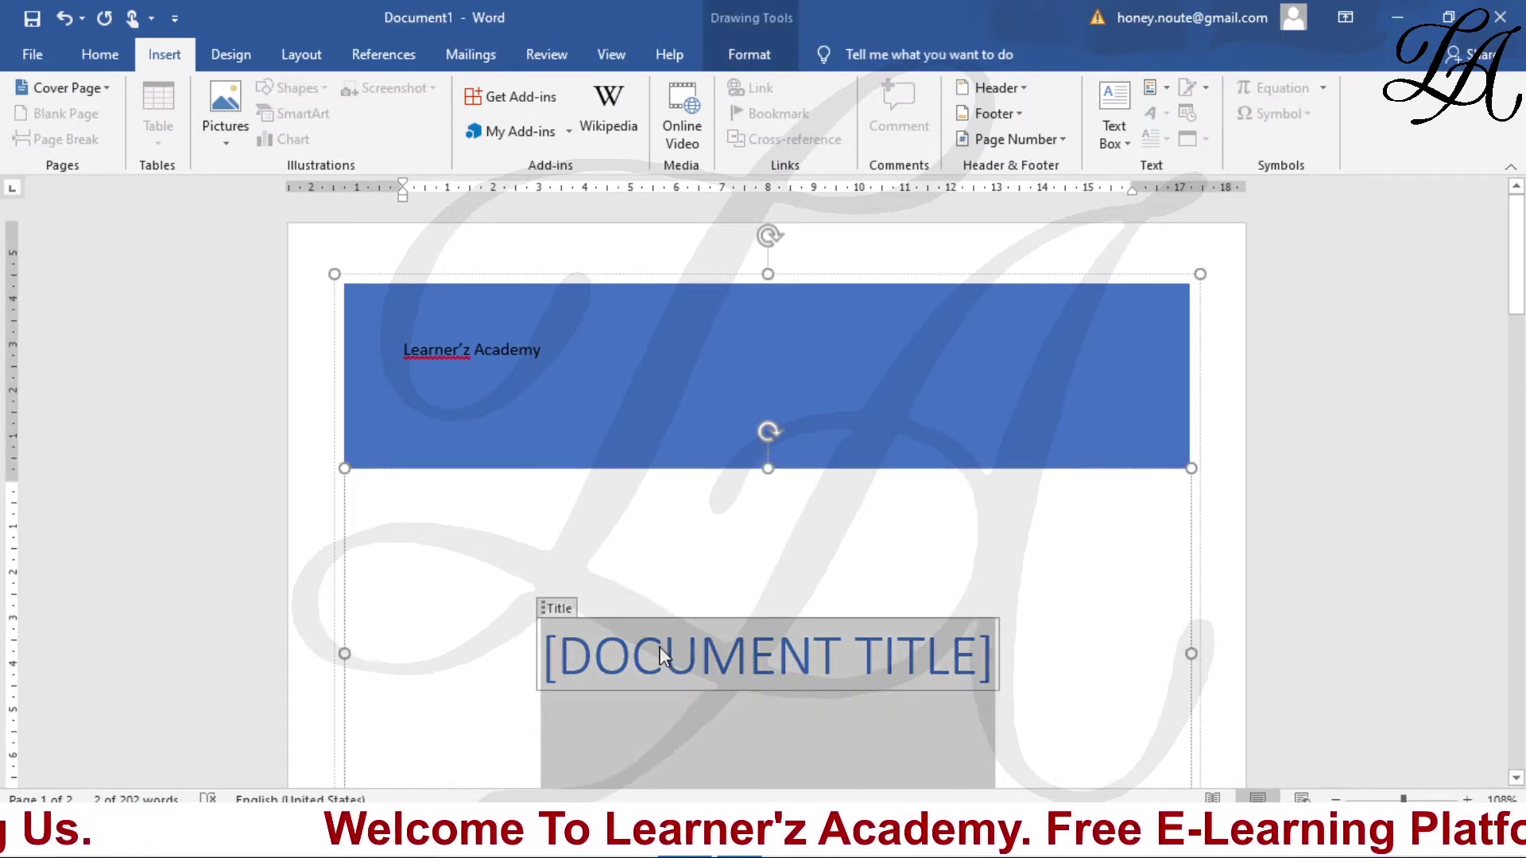
{"action": "type", "text": "RE"}
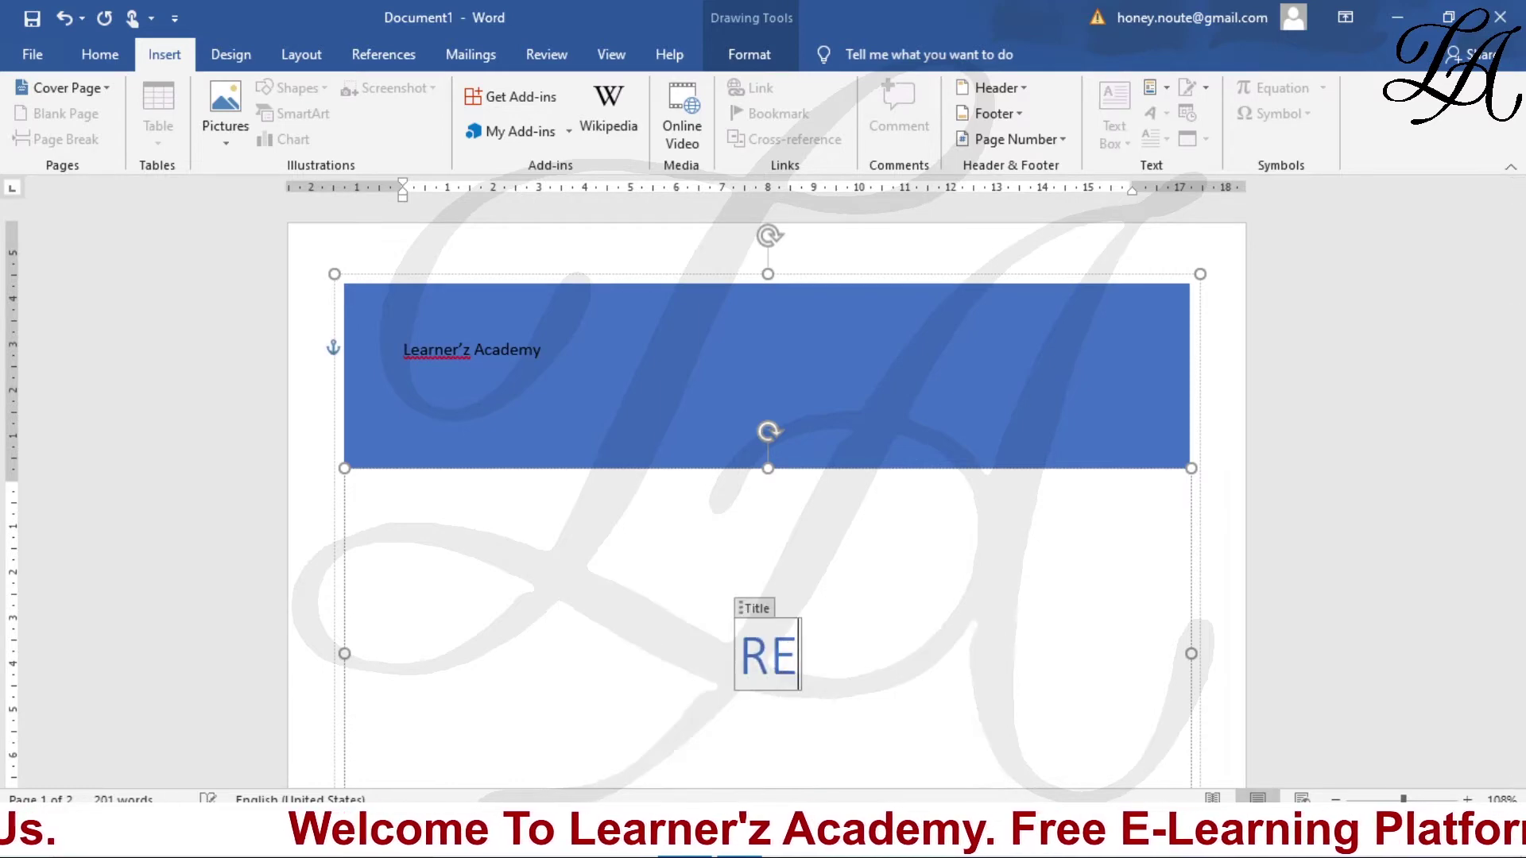
{"action": "type", "text": "PORT"}
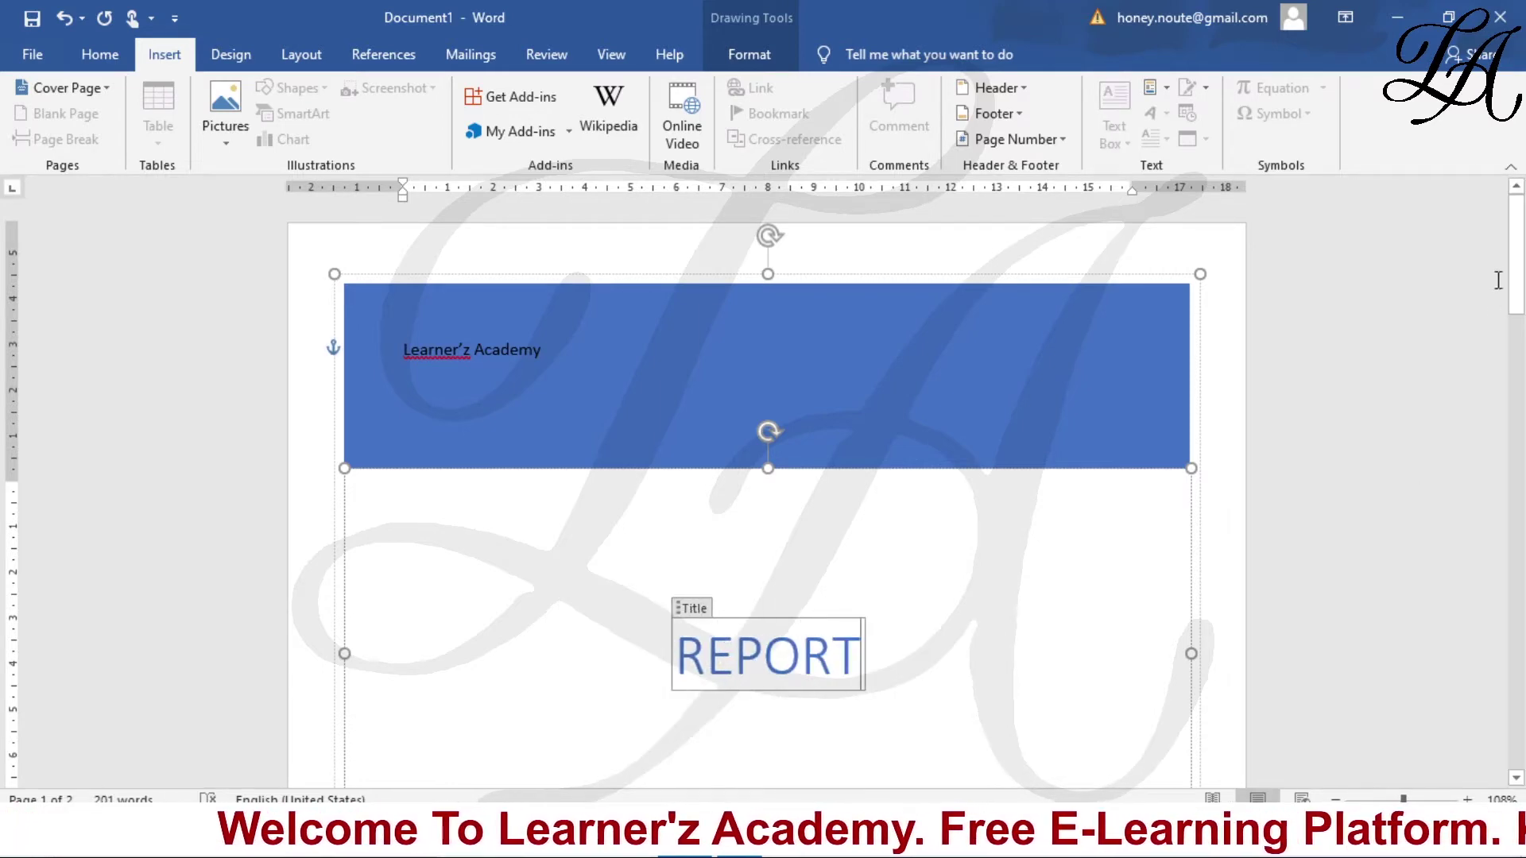
{"action": "left_click_drag", "start_coordinate": [1521, 287], "coordinate": [1522, 469]}
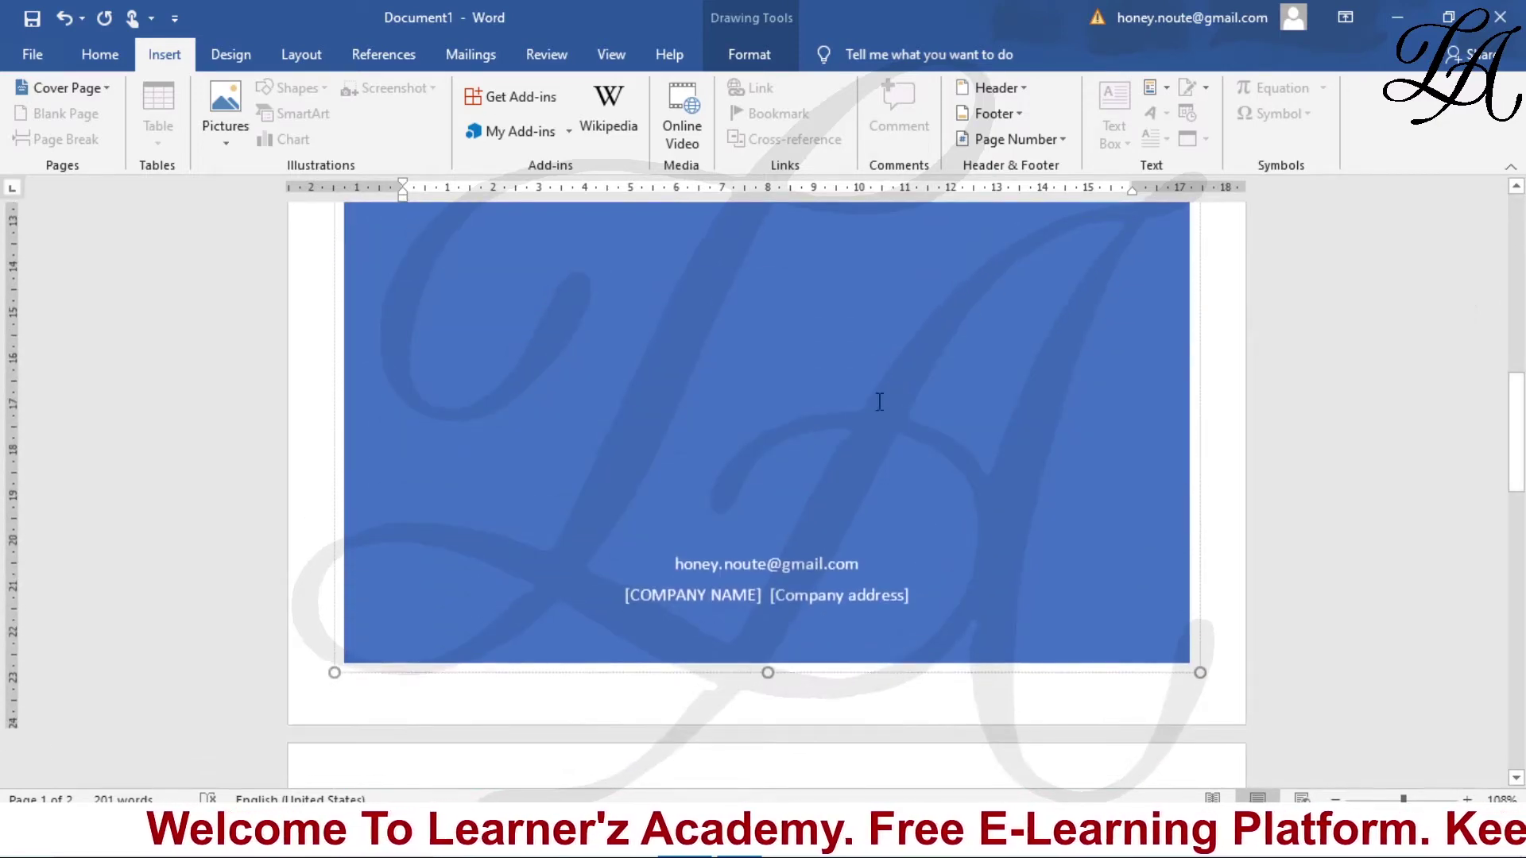
Step: Enter L.A in the cover's [COMPANY NAME] field
{"action": "left_click", "coordinate": [751, 607]}
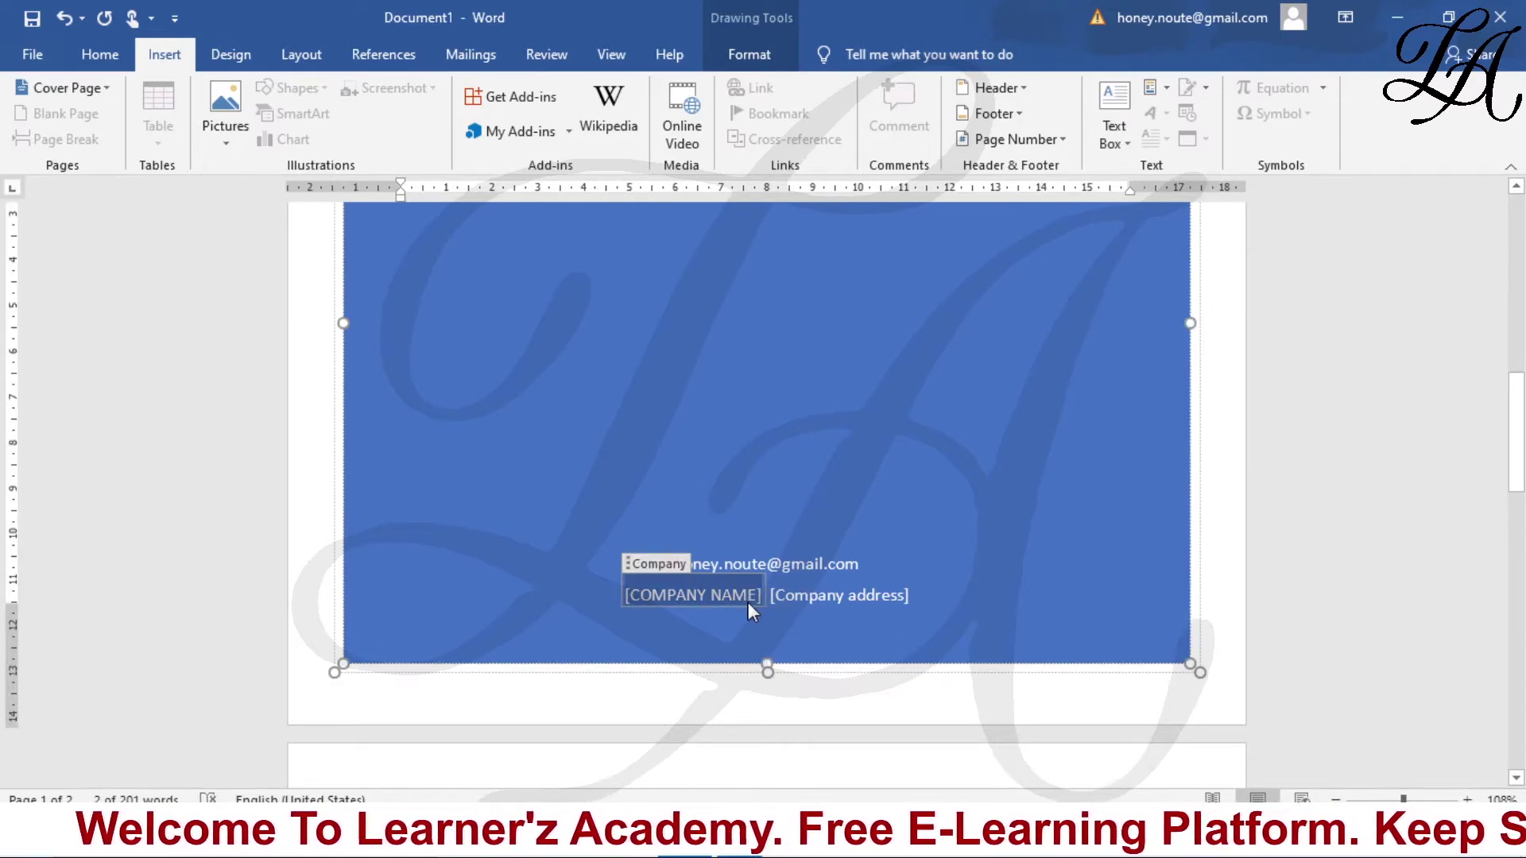
{"action": "type", "text": "L"}
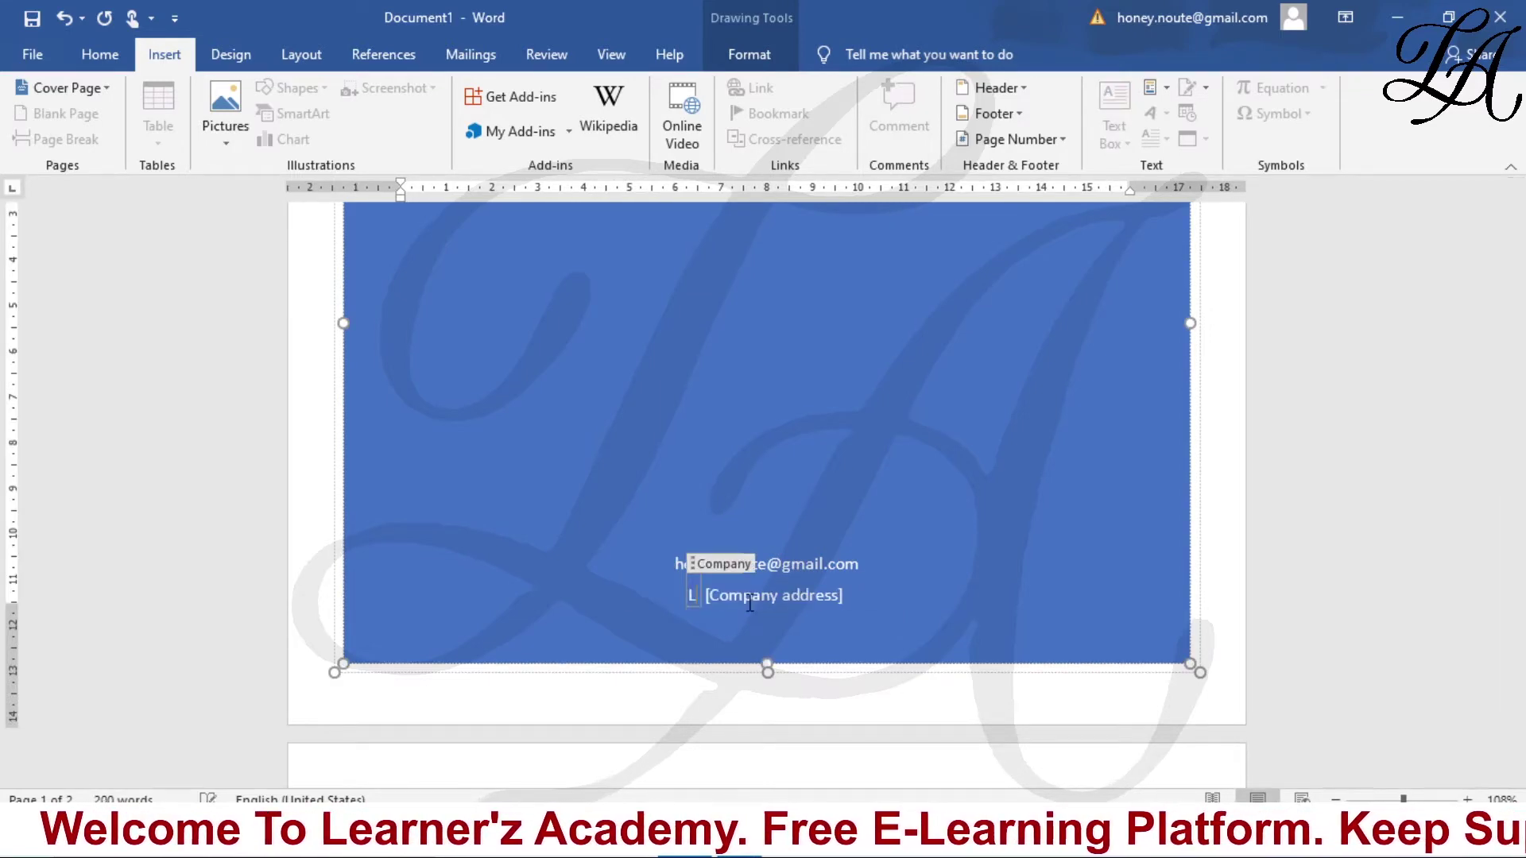
{"action": "type", "text": ".A"}
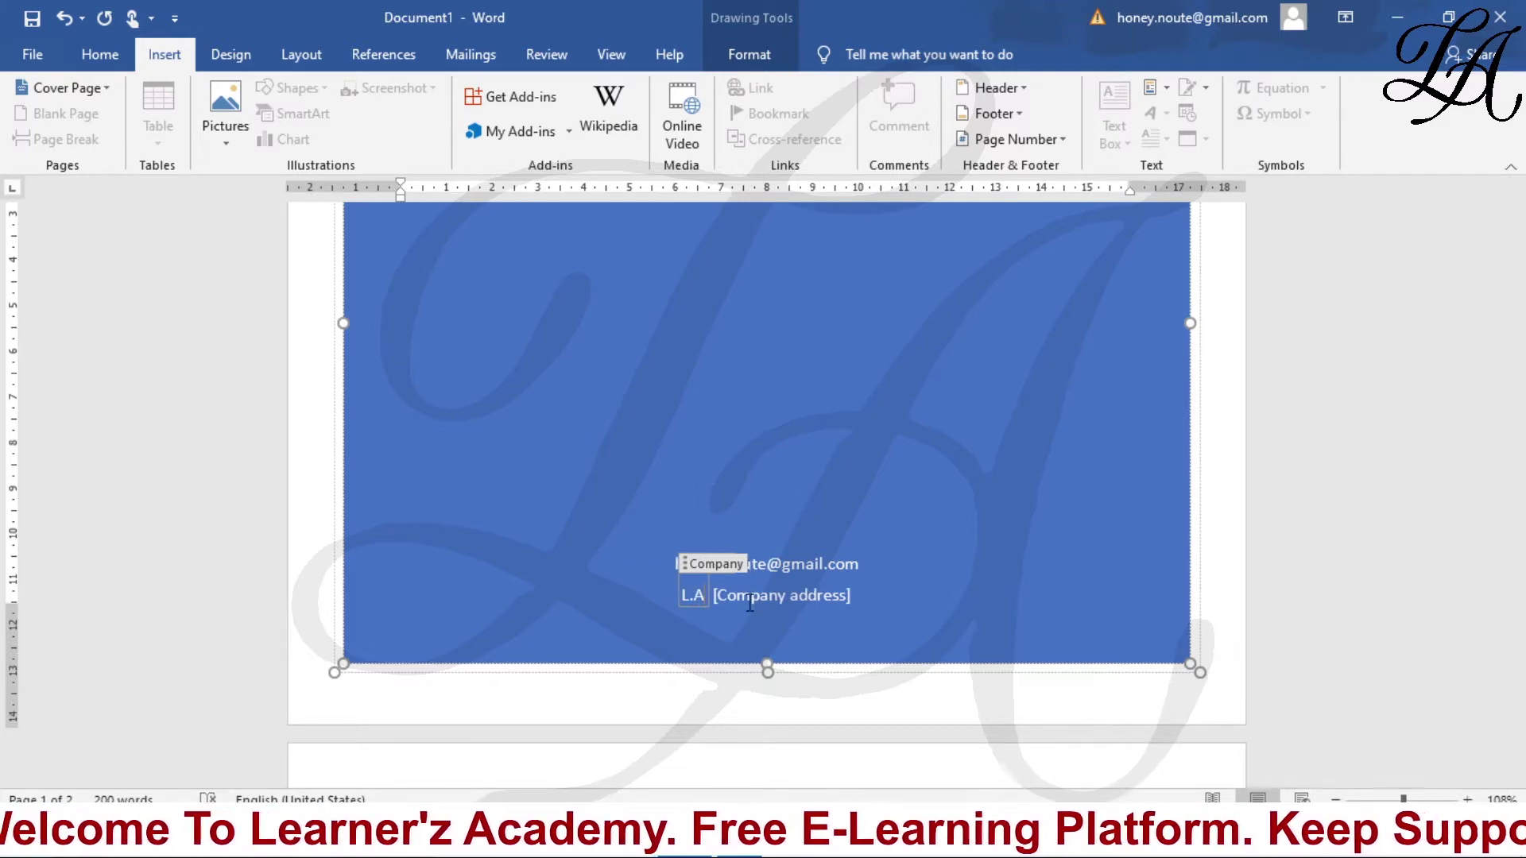
{"action": "mouse_move", "coordinate": [1514, 429]}
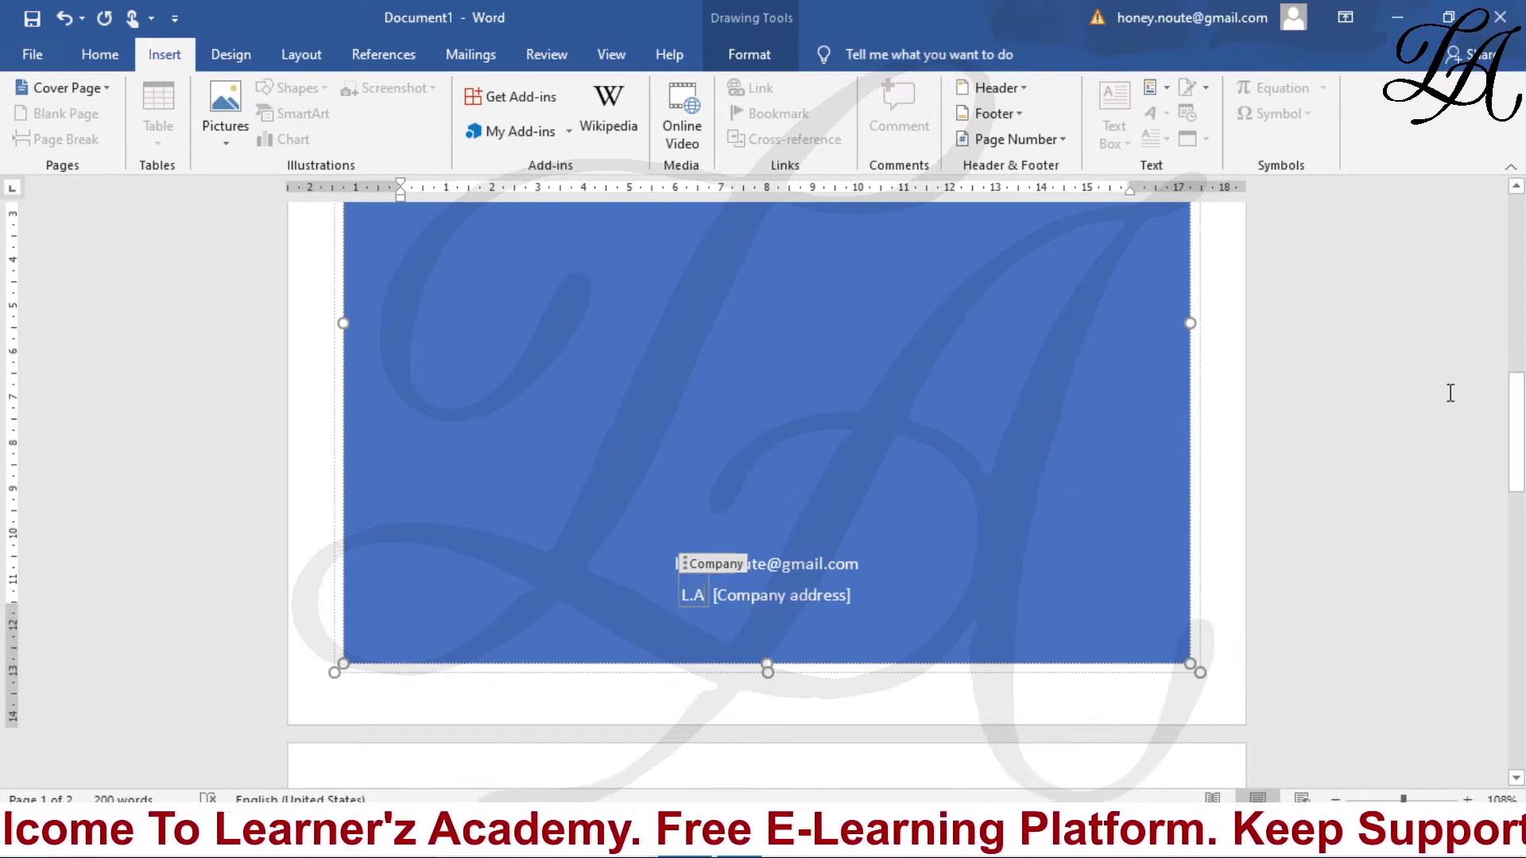
{"action": "mouse_move", "coordinate": [1520, 426]}
{"action": "left_mouse_down"}
{"action": "mouse_move", "coordinate": [1522, 494]}
{"action": "mouse_move", "coordinate": [1522, 358]}
{"action": "left_mouse_up"}
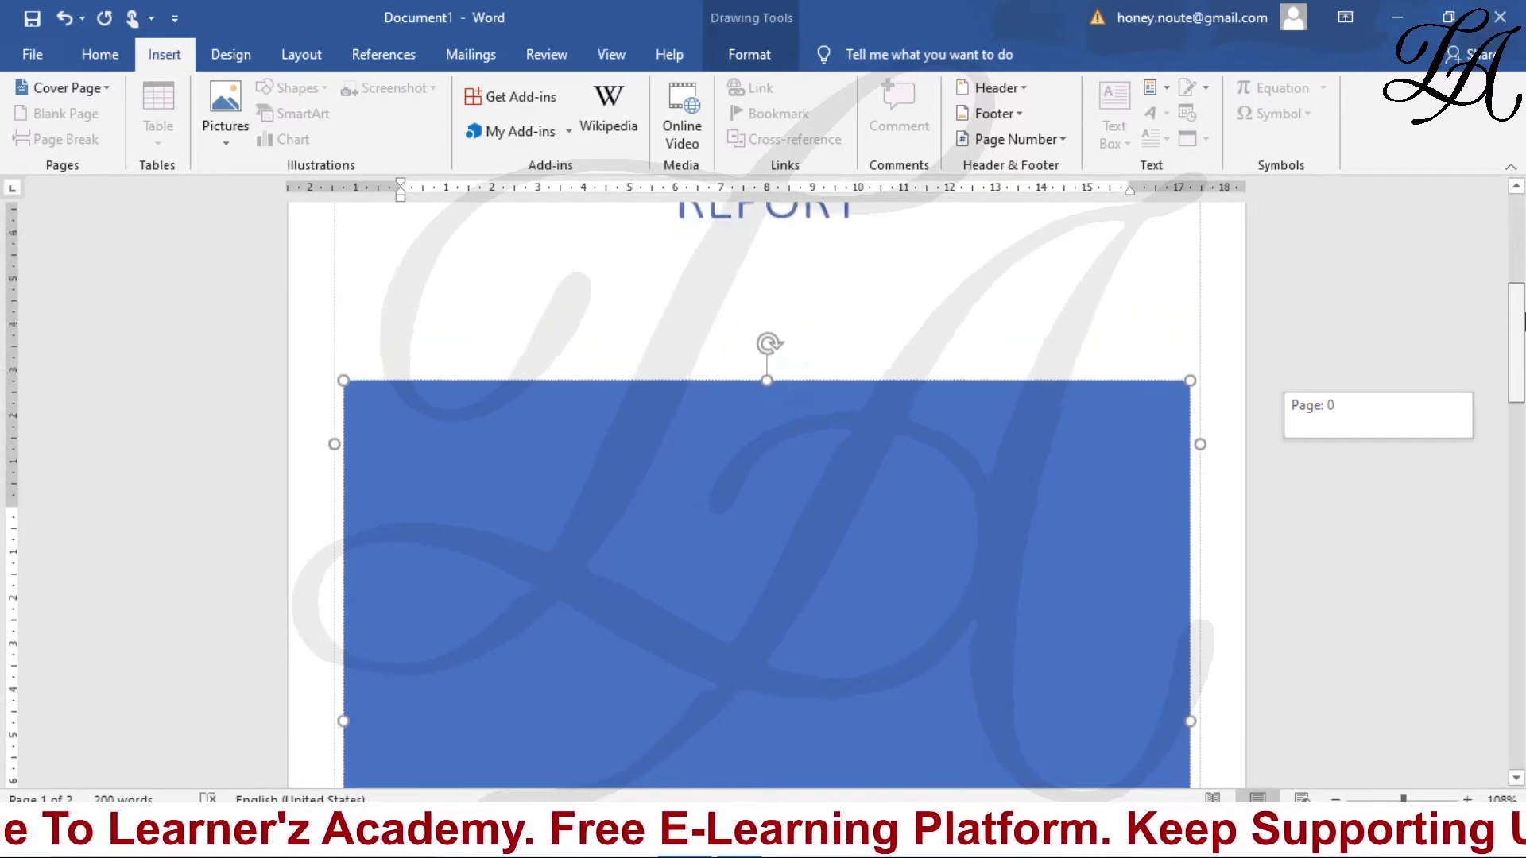
{"action": "left_click_drag", "start_coordinate": [1522, 357], "coordinate": [1522, 231]}
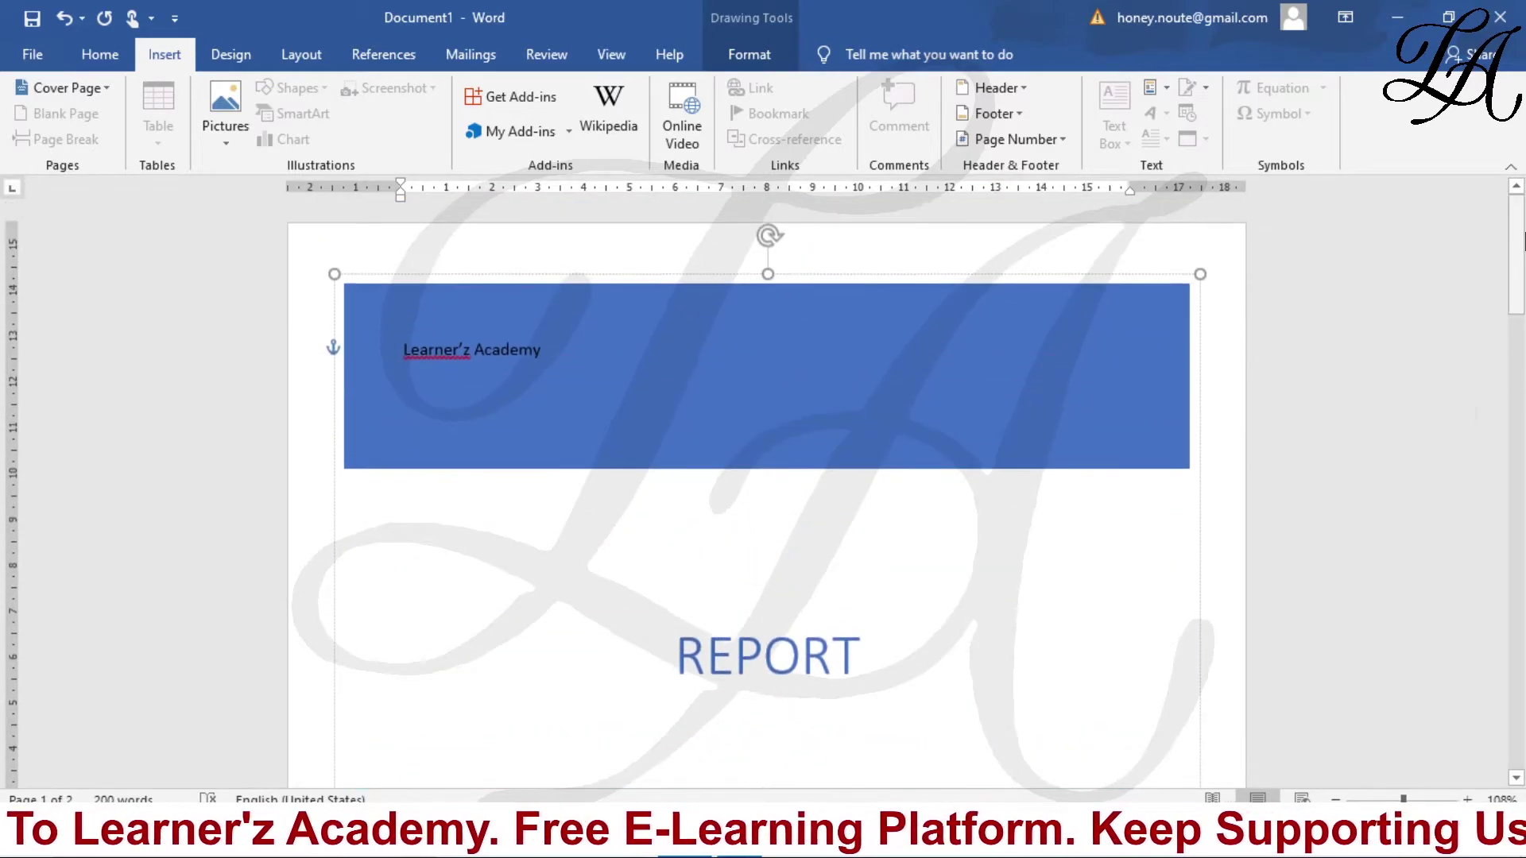
Step: With the REPORT title box selected, open the Pictures menu offering This Device and Online Pictures
{"action": "left_click", "coordinate": [774, 545]}
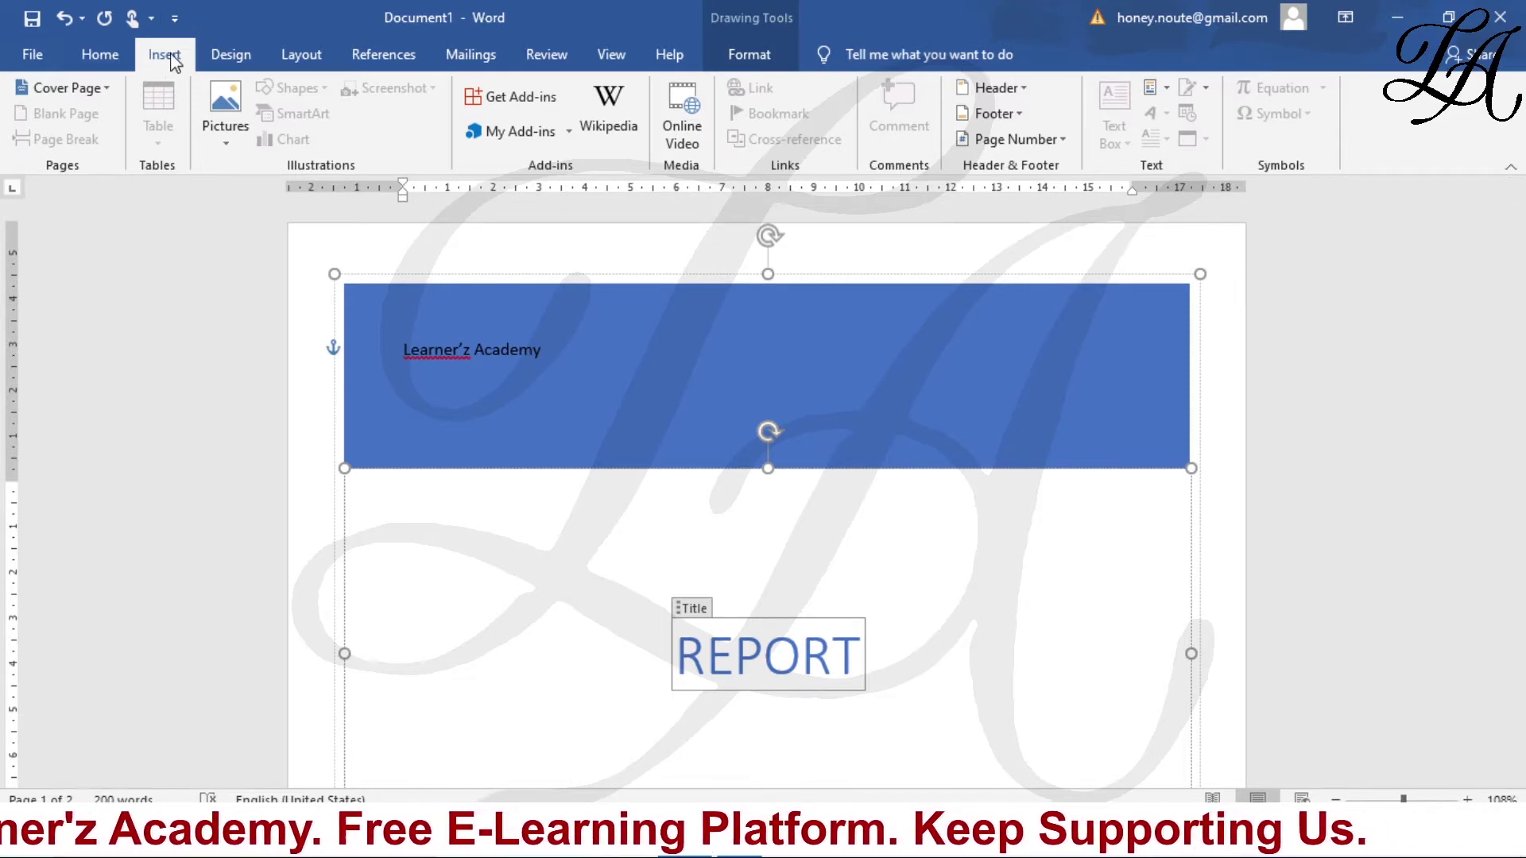
{"action": "left_click", "coordinate": [228, 144]}
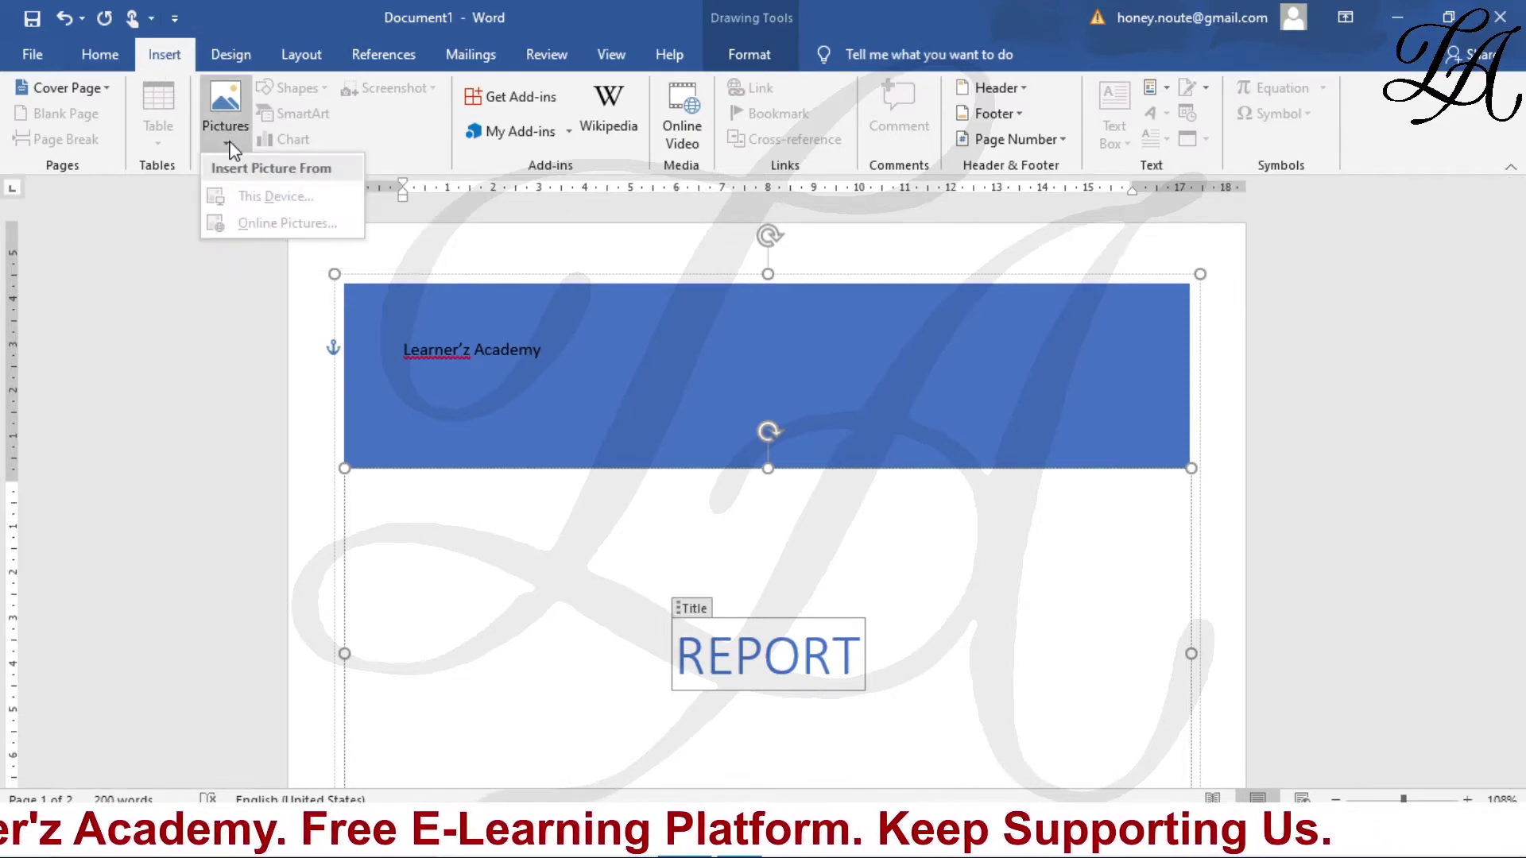
{"action": "left_click", "coordinate": [558, 389]}
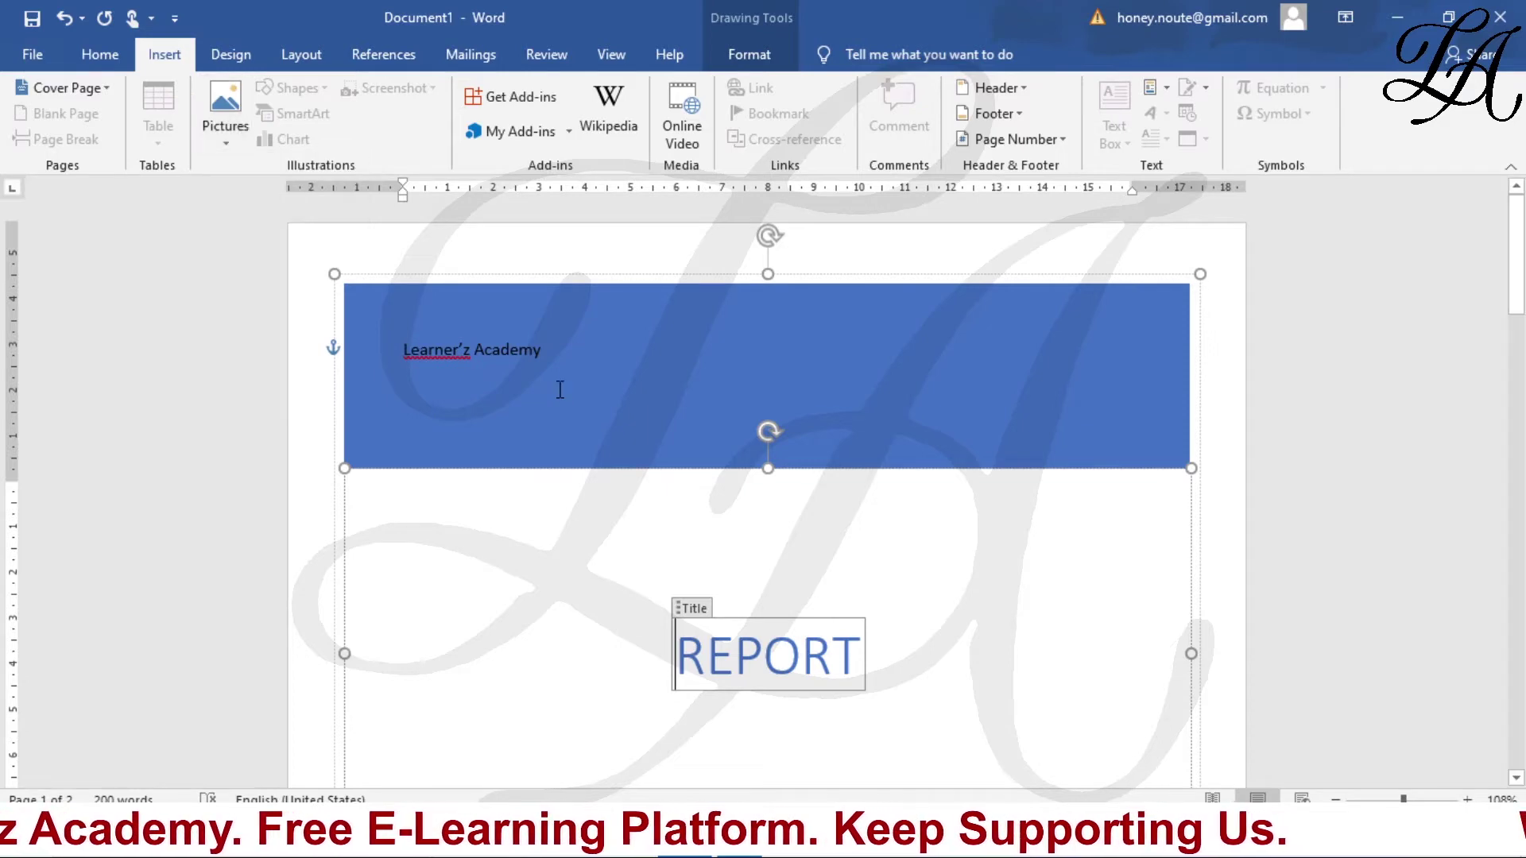
{"action": "left_click", "coordinate": [530, 271]}
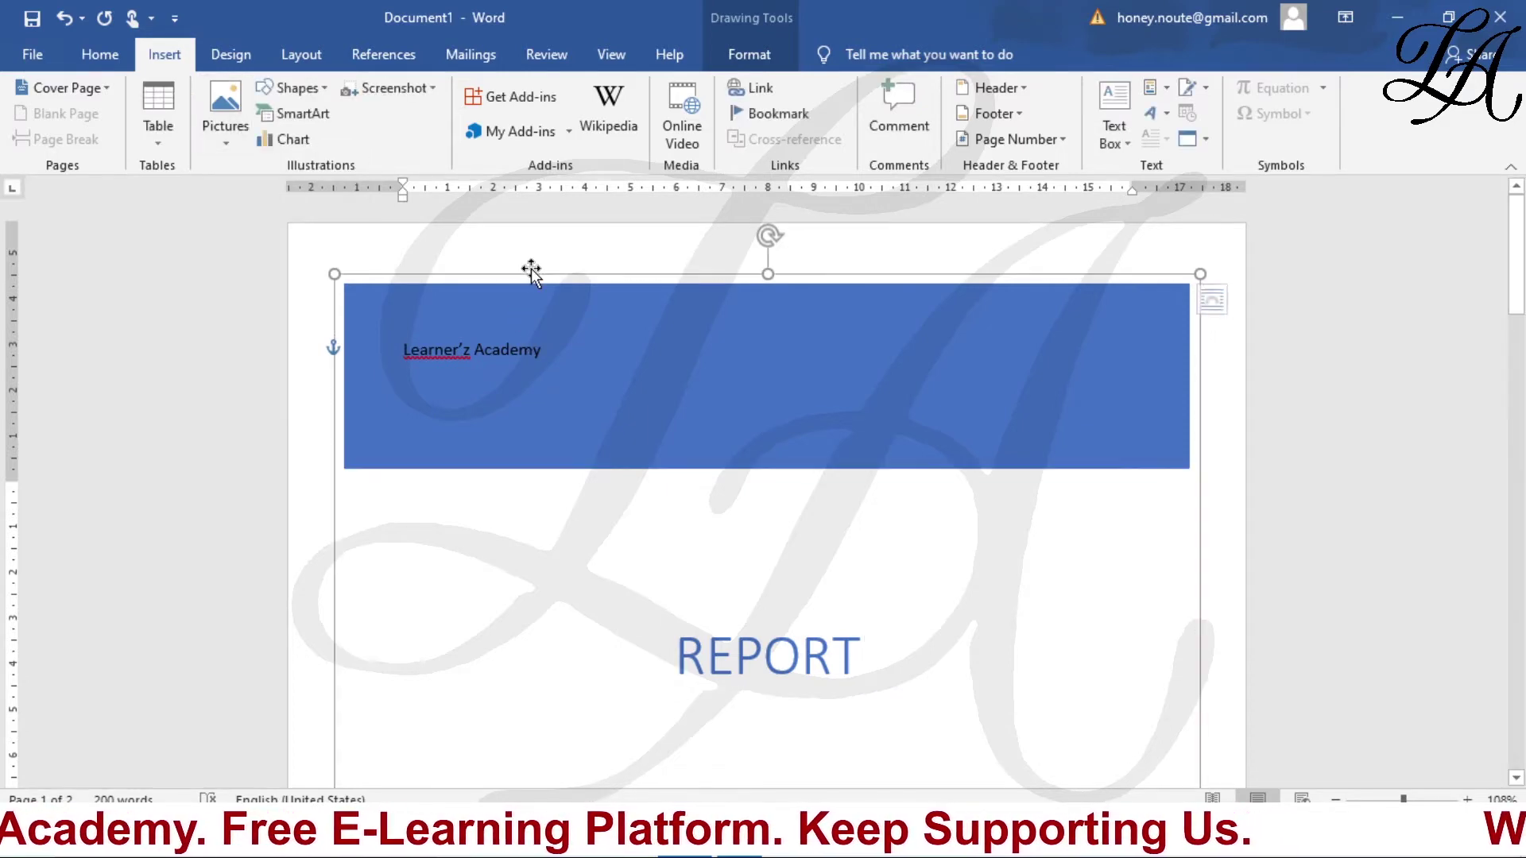
{"action": "left_click", "coordinate": [536, 513]}
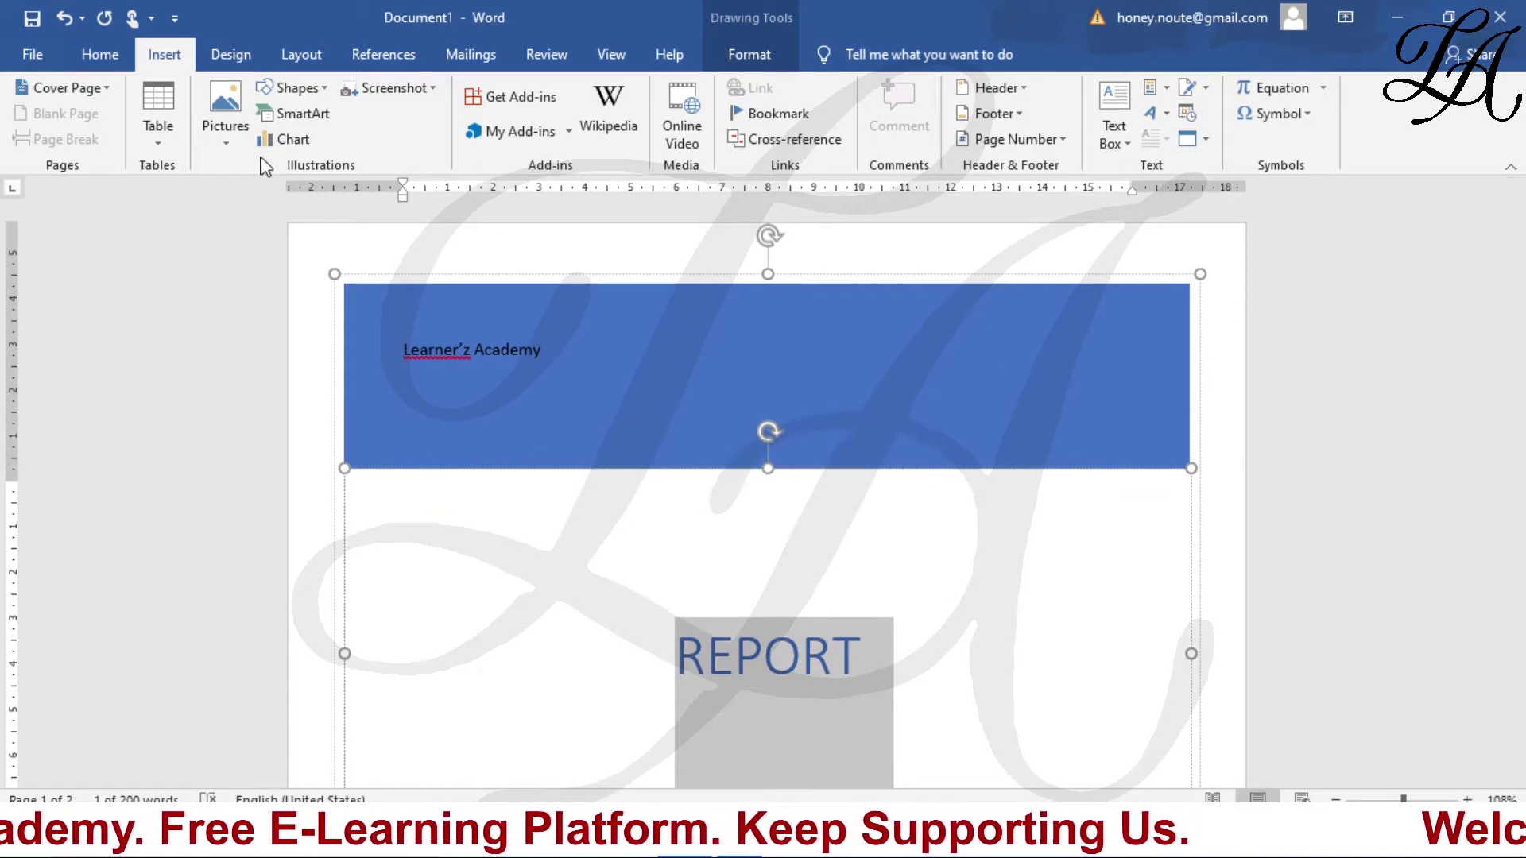
{"action": "left_click", "coordinate": [234, 135]}
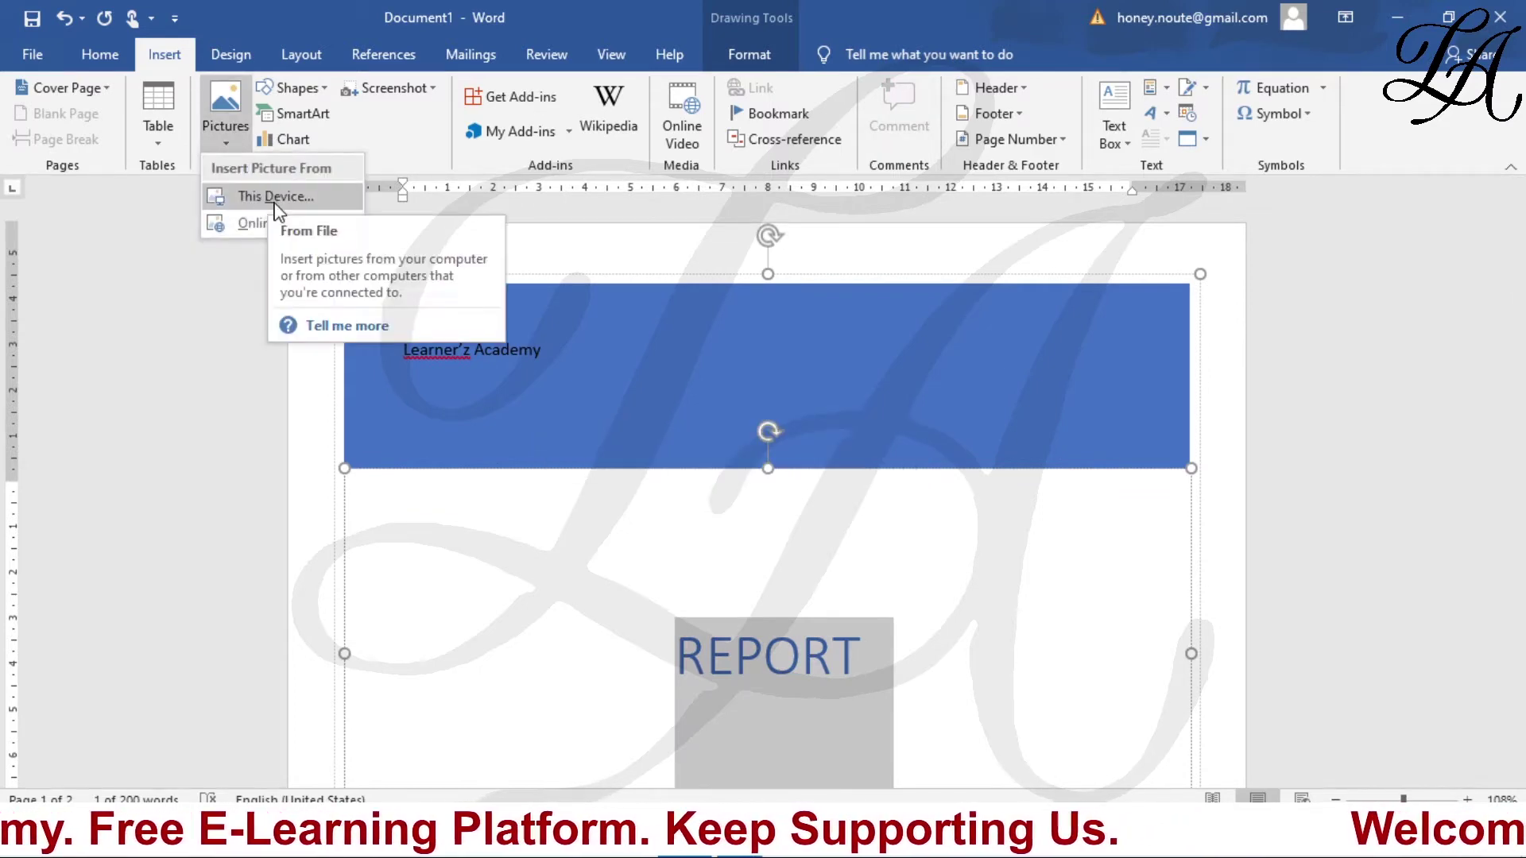
Step: Search online pictures for 'word' and insert the first Word logo result onto the cover
{"action": "left_click", "coordinate": [254, 224]}
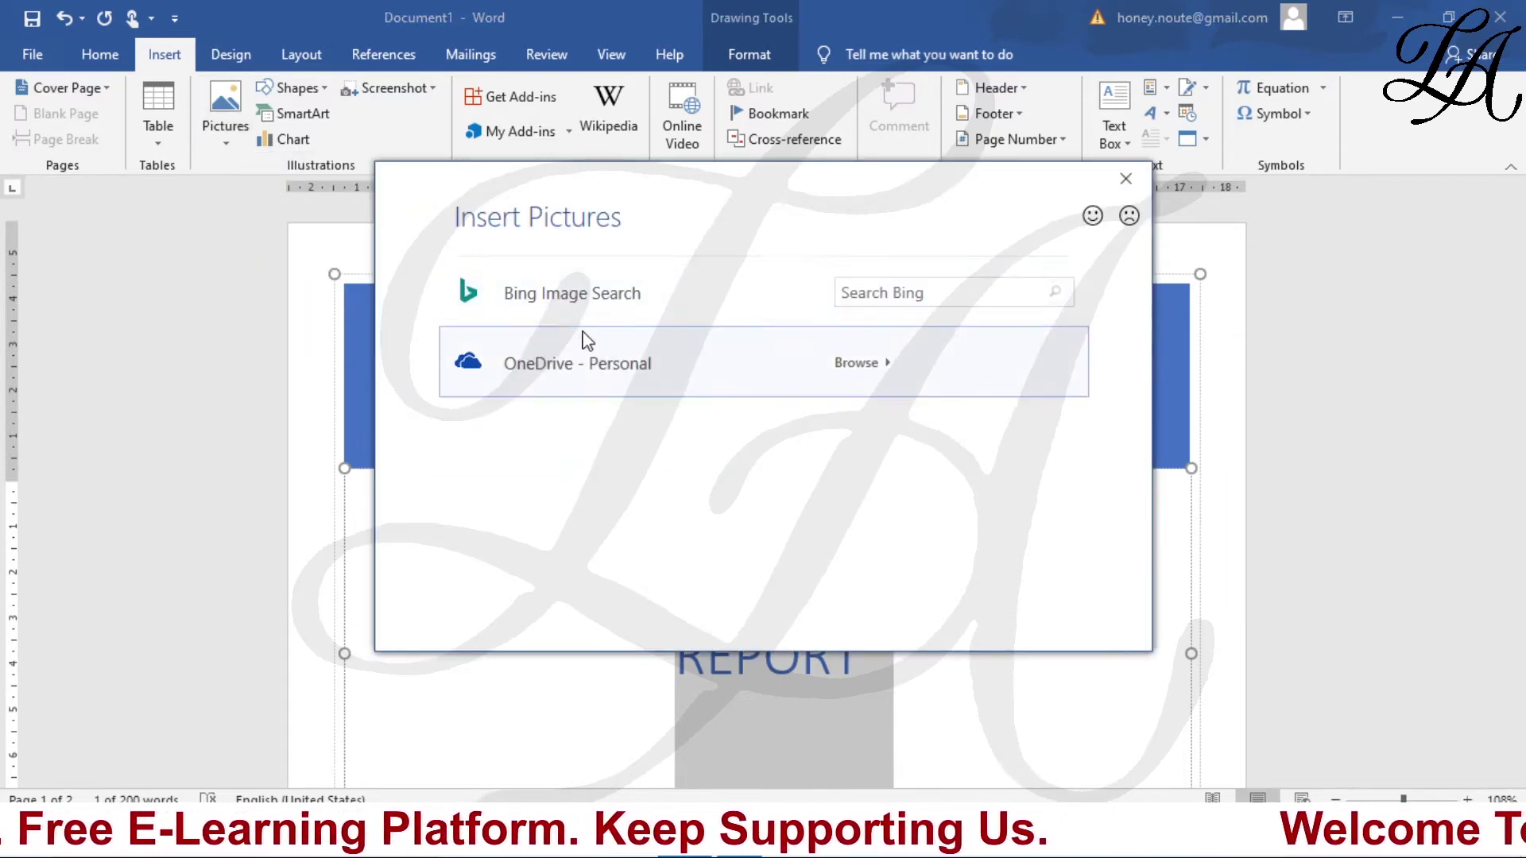
{"action": "left_click", "coordinate": [955, 290]}
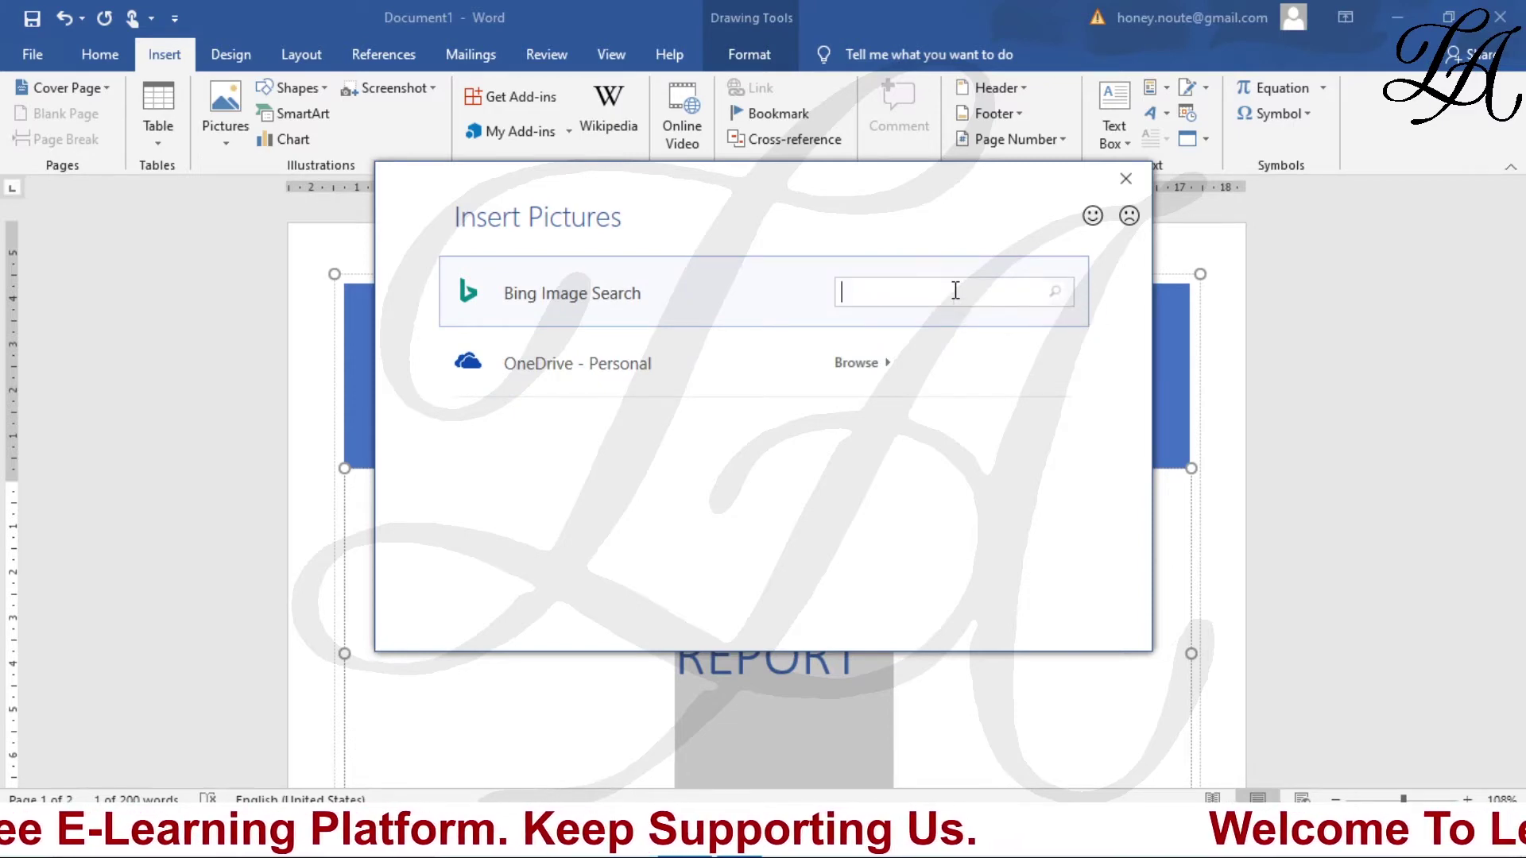
{"action": "type", "text": "wo"}
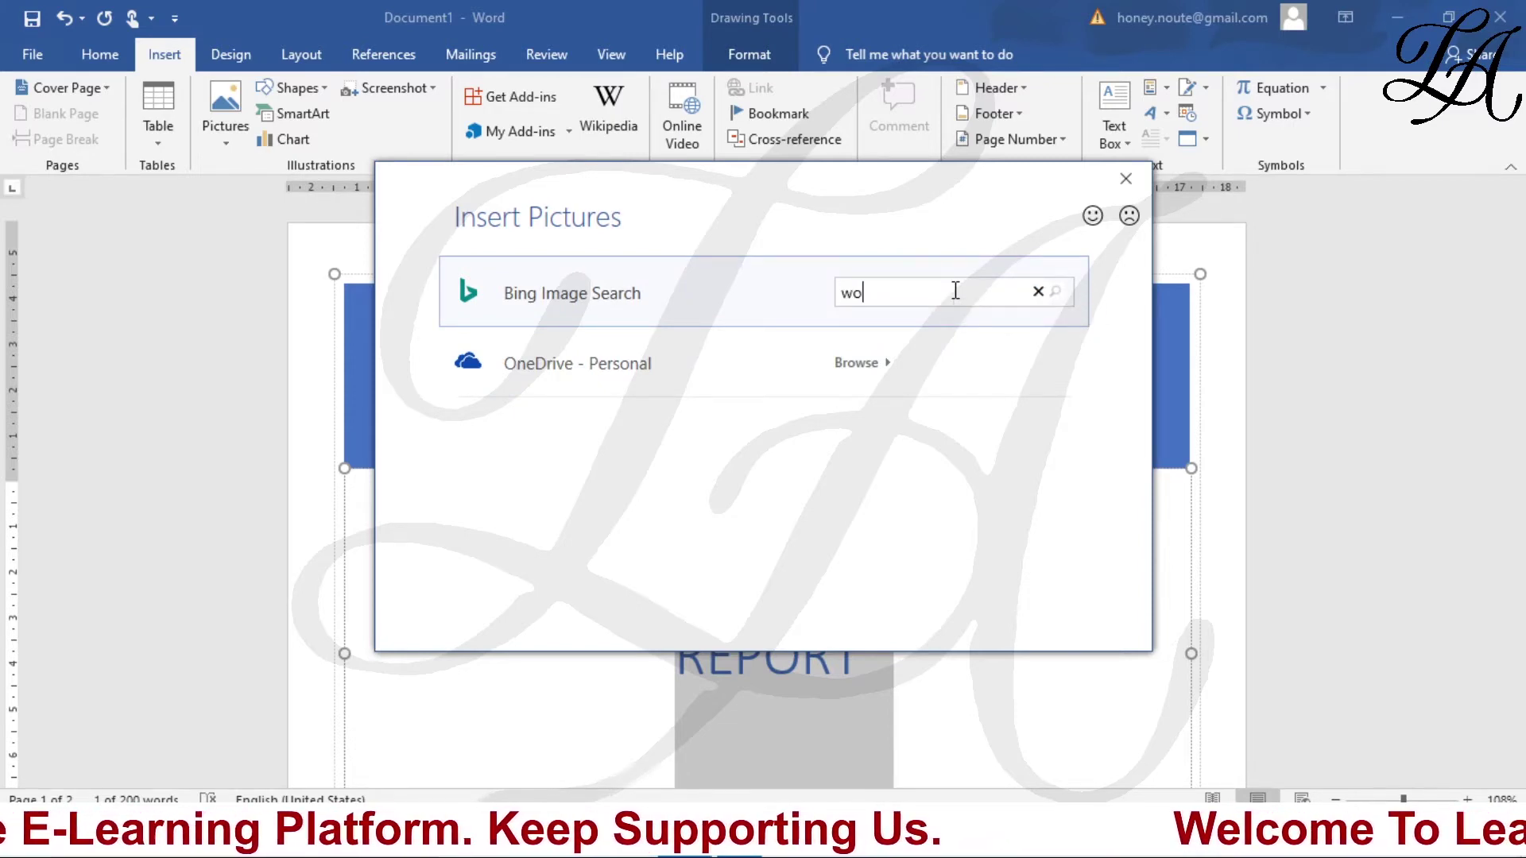
{"action": "type", "text": "rd"}
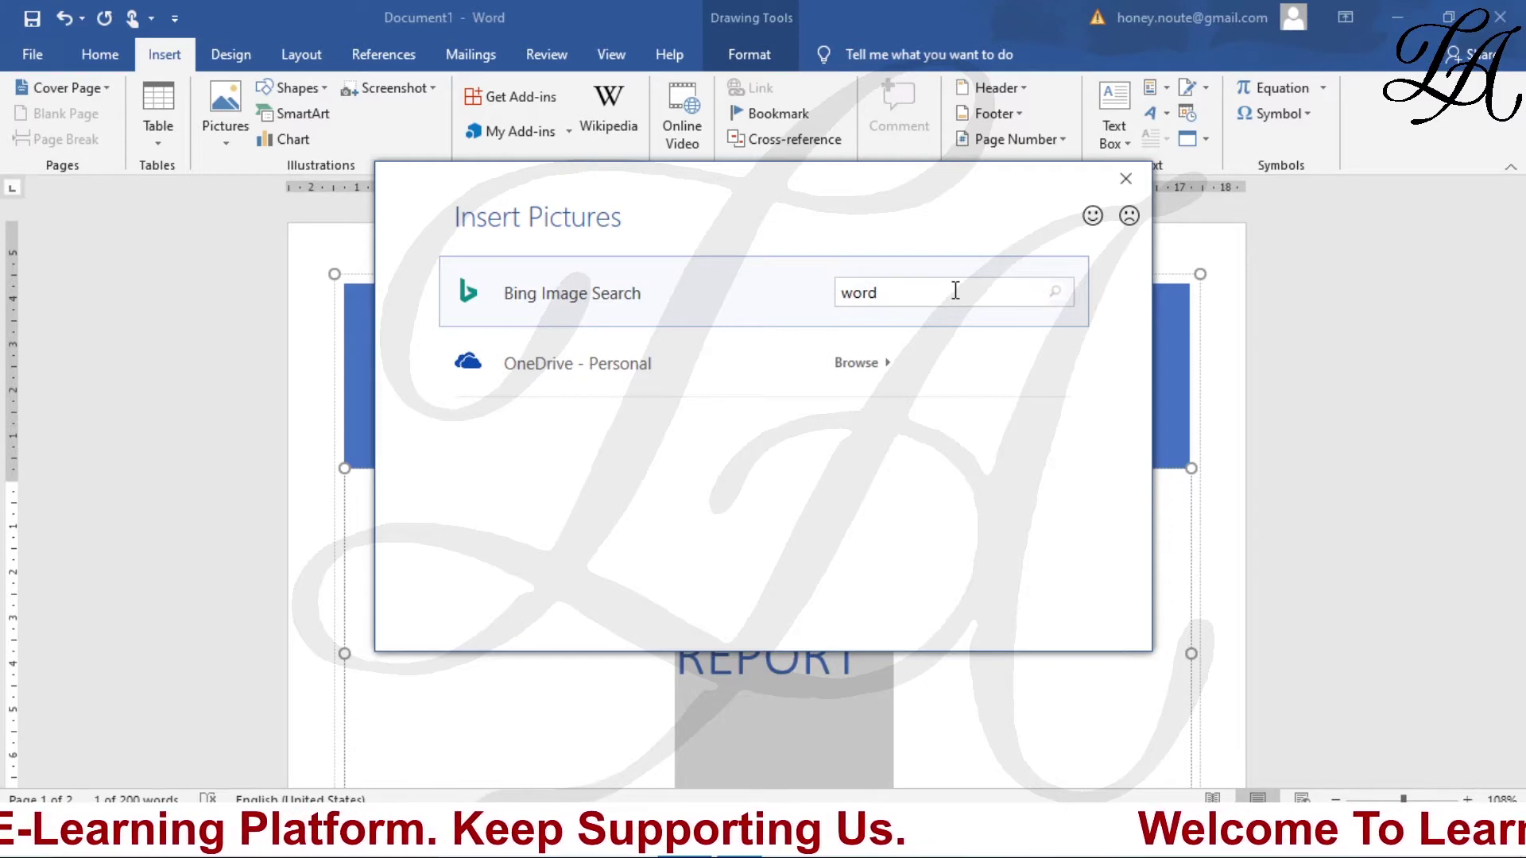
{"action": "key", "text": "Return"}
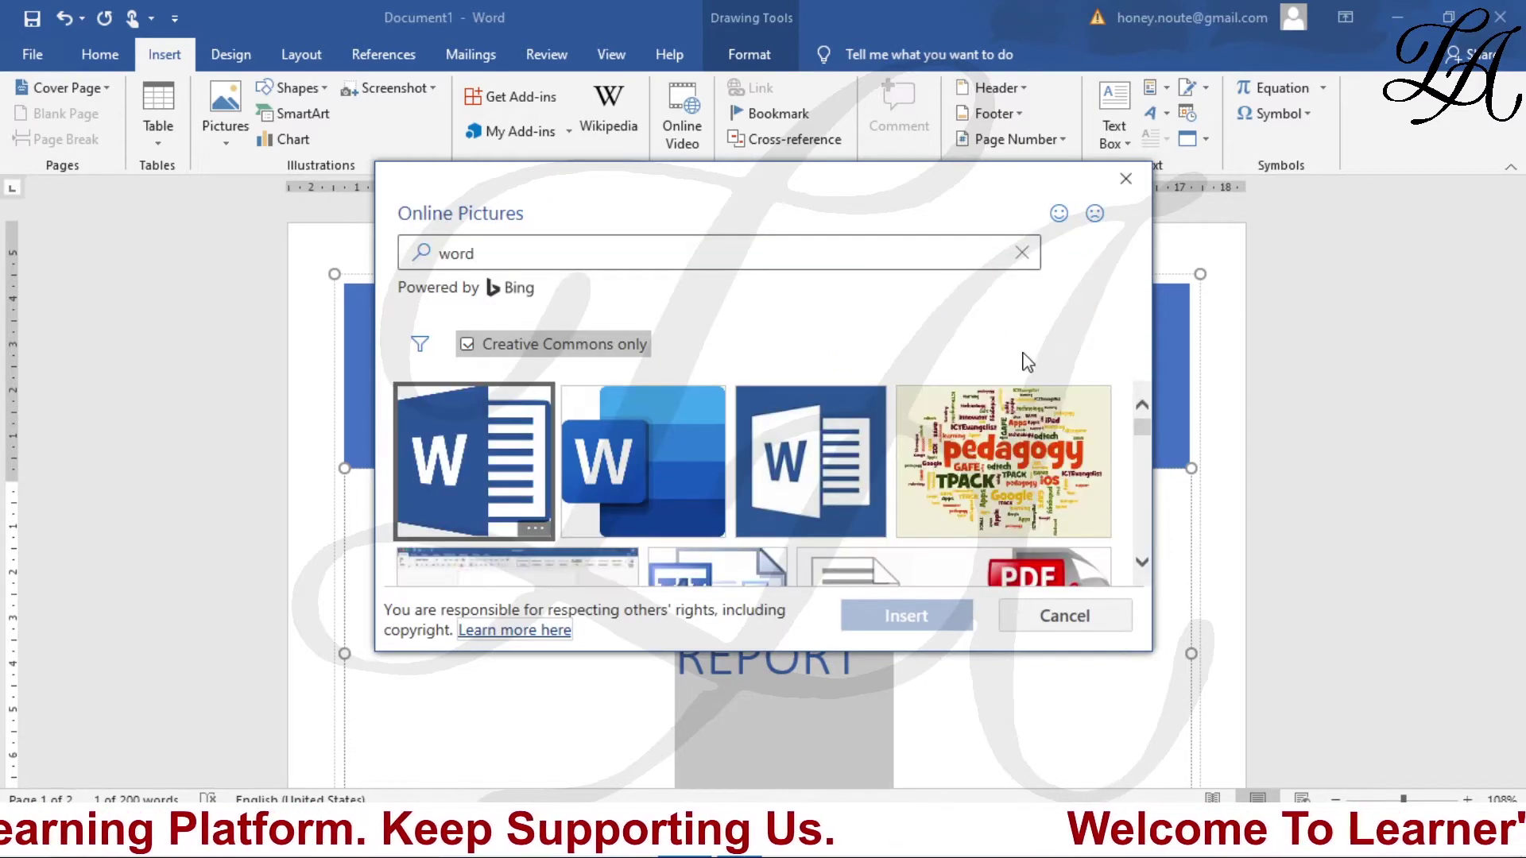
{"action": "left_click", "coordinate": [498, 411]}
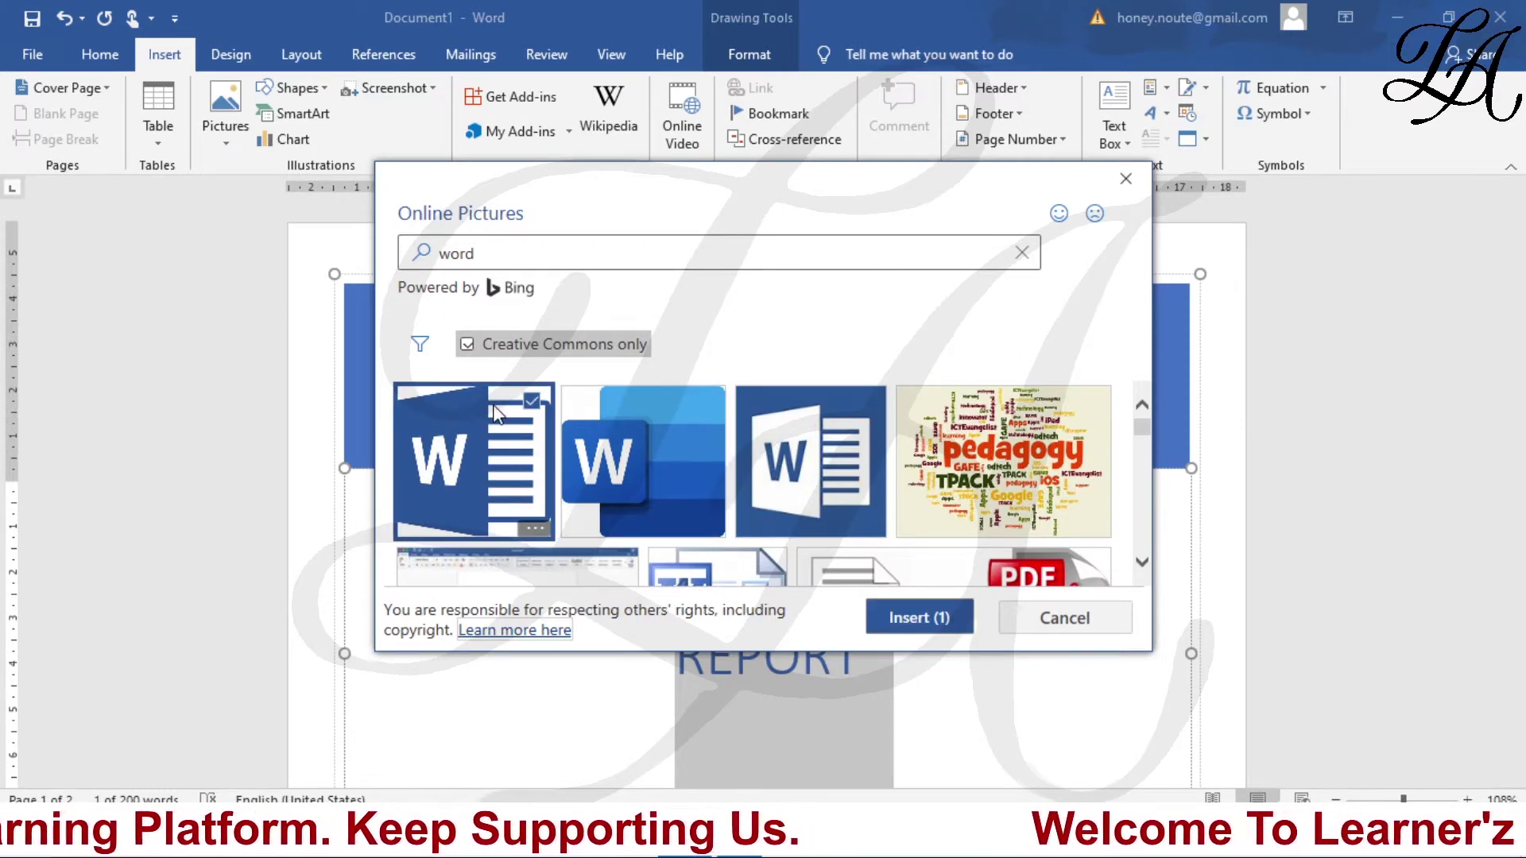
{"action": "left_click", "coordinate": [938, 619]}
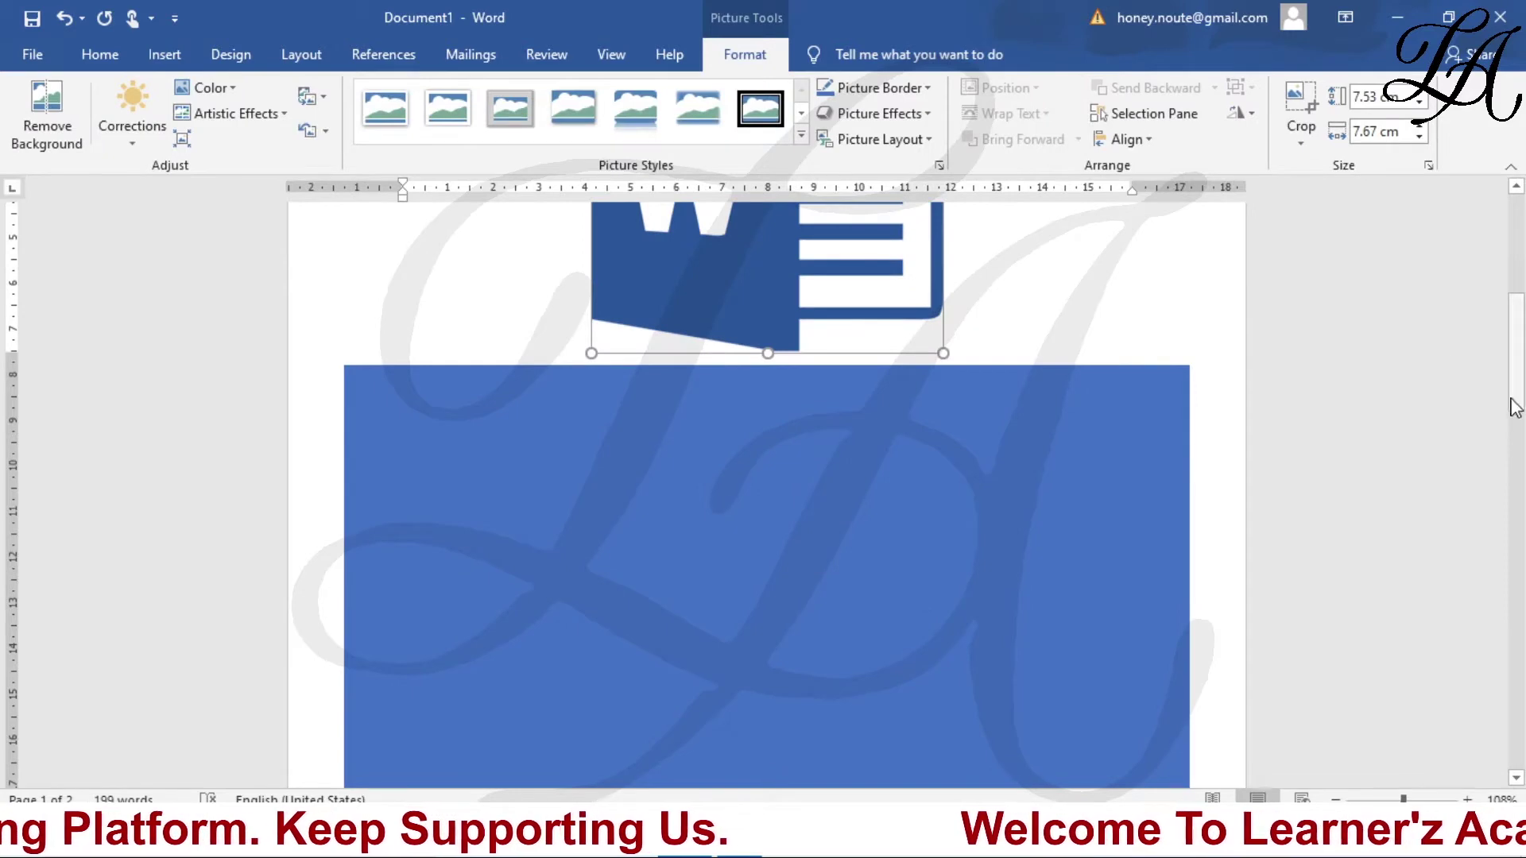
Step: Return to the document and reopen the Insert tab's Cover Page gallery
{"action": "left_click_drag", "start_coordinate": [1520, 386], "coordinate": [1522, 215]}
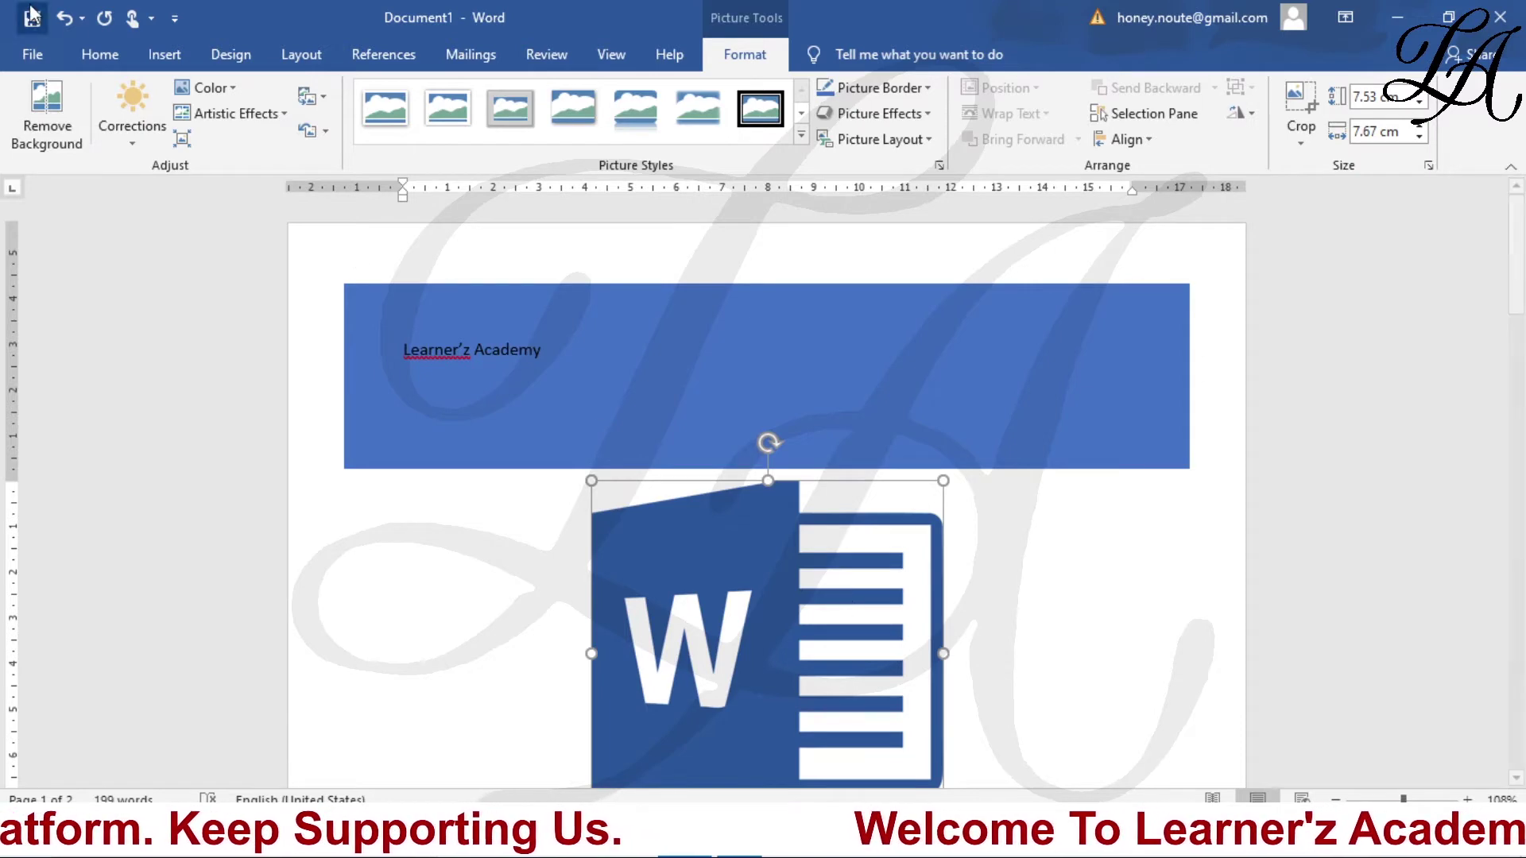
{"action": "left_click", "coordinate": [35, 59]}
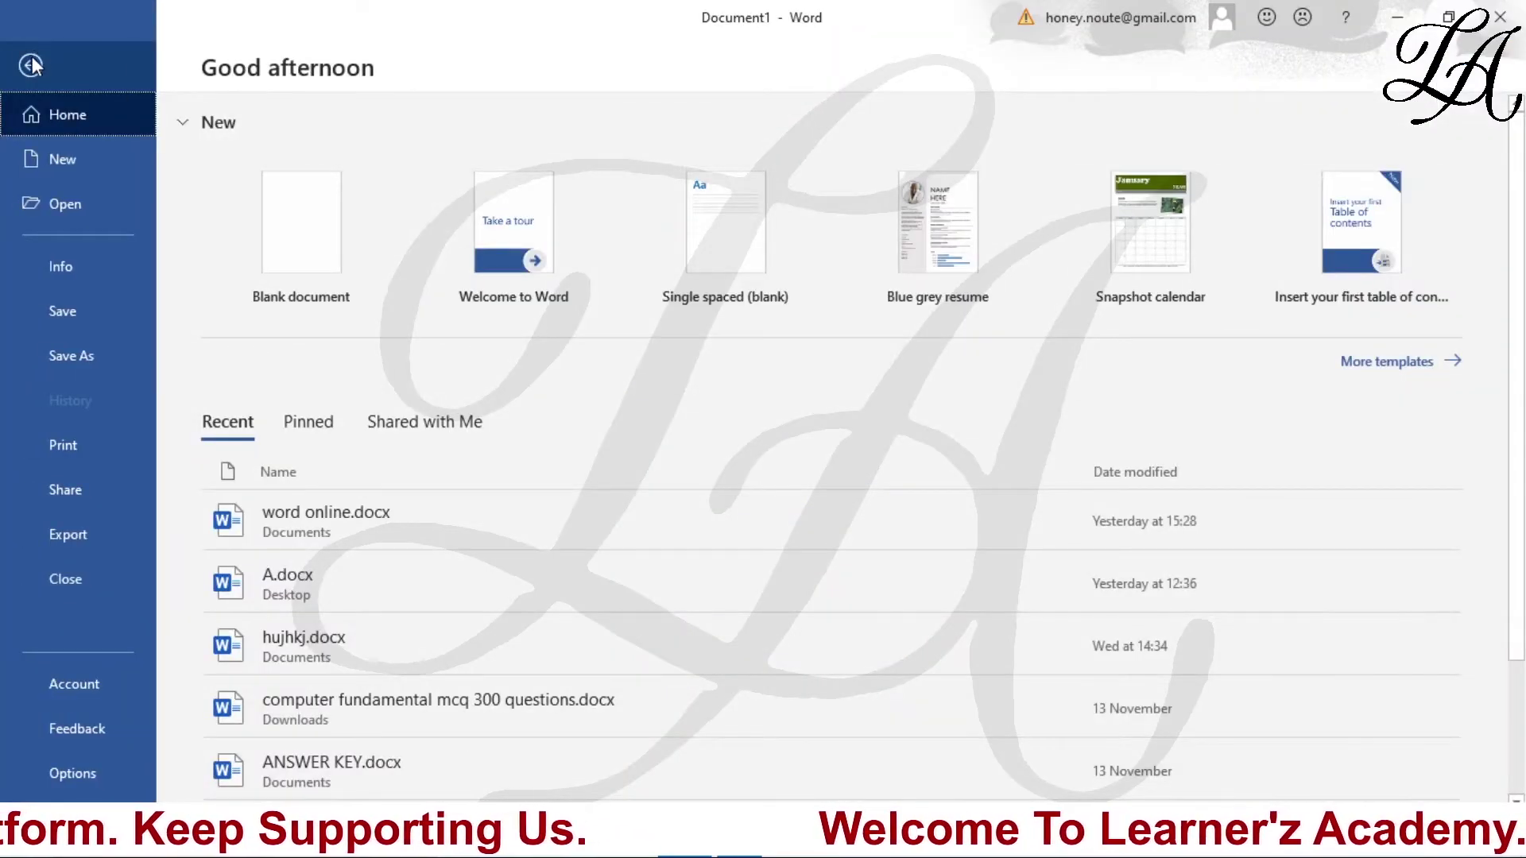
{"action": "key", "text": "Escape"}
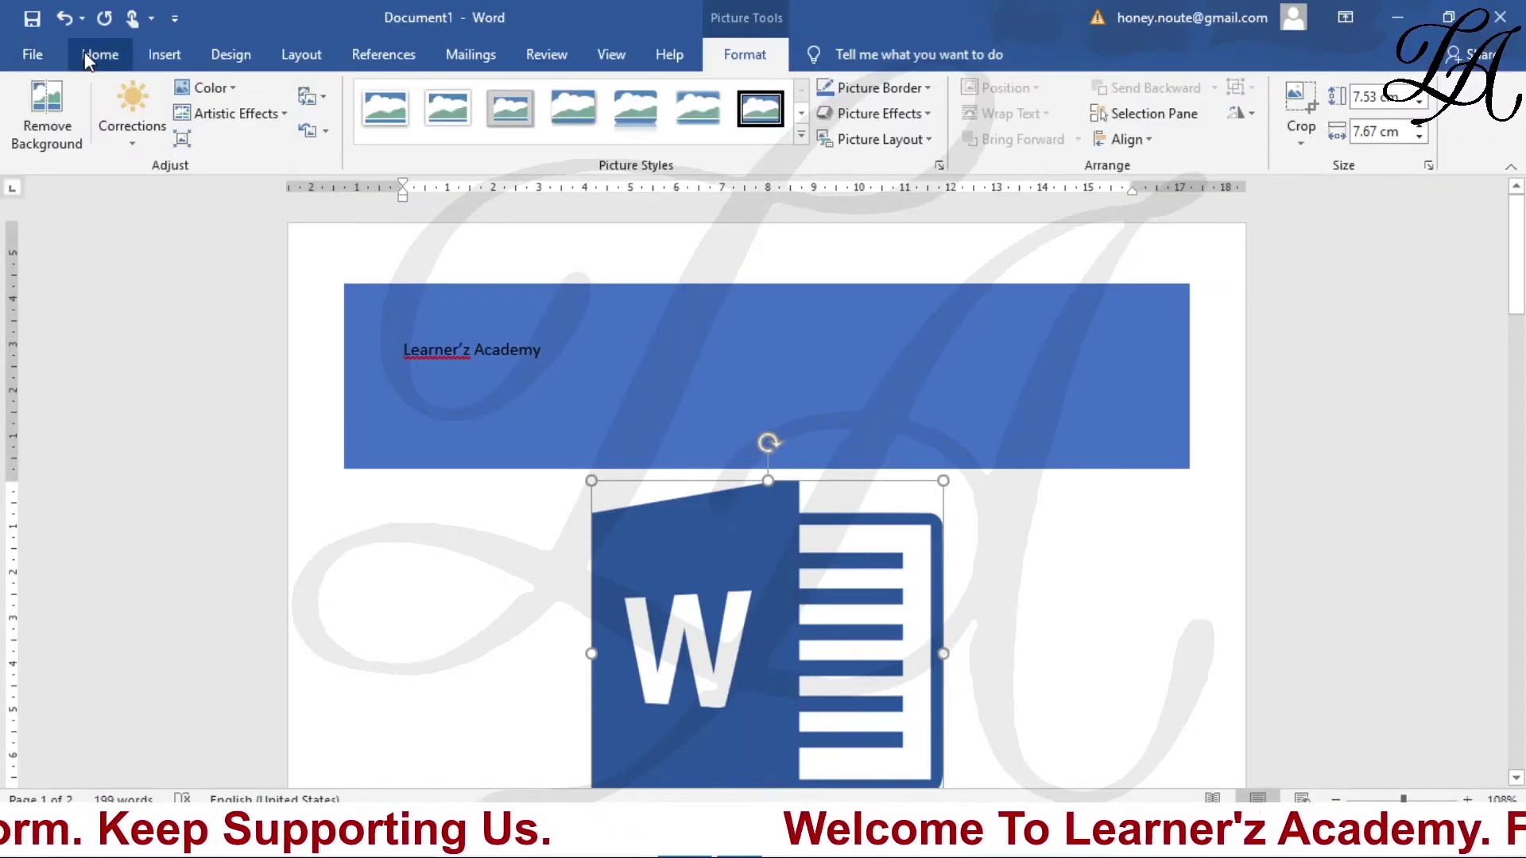
{"action": "left_click", "coordinate": [90, 55]}
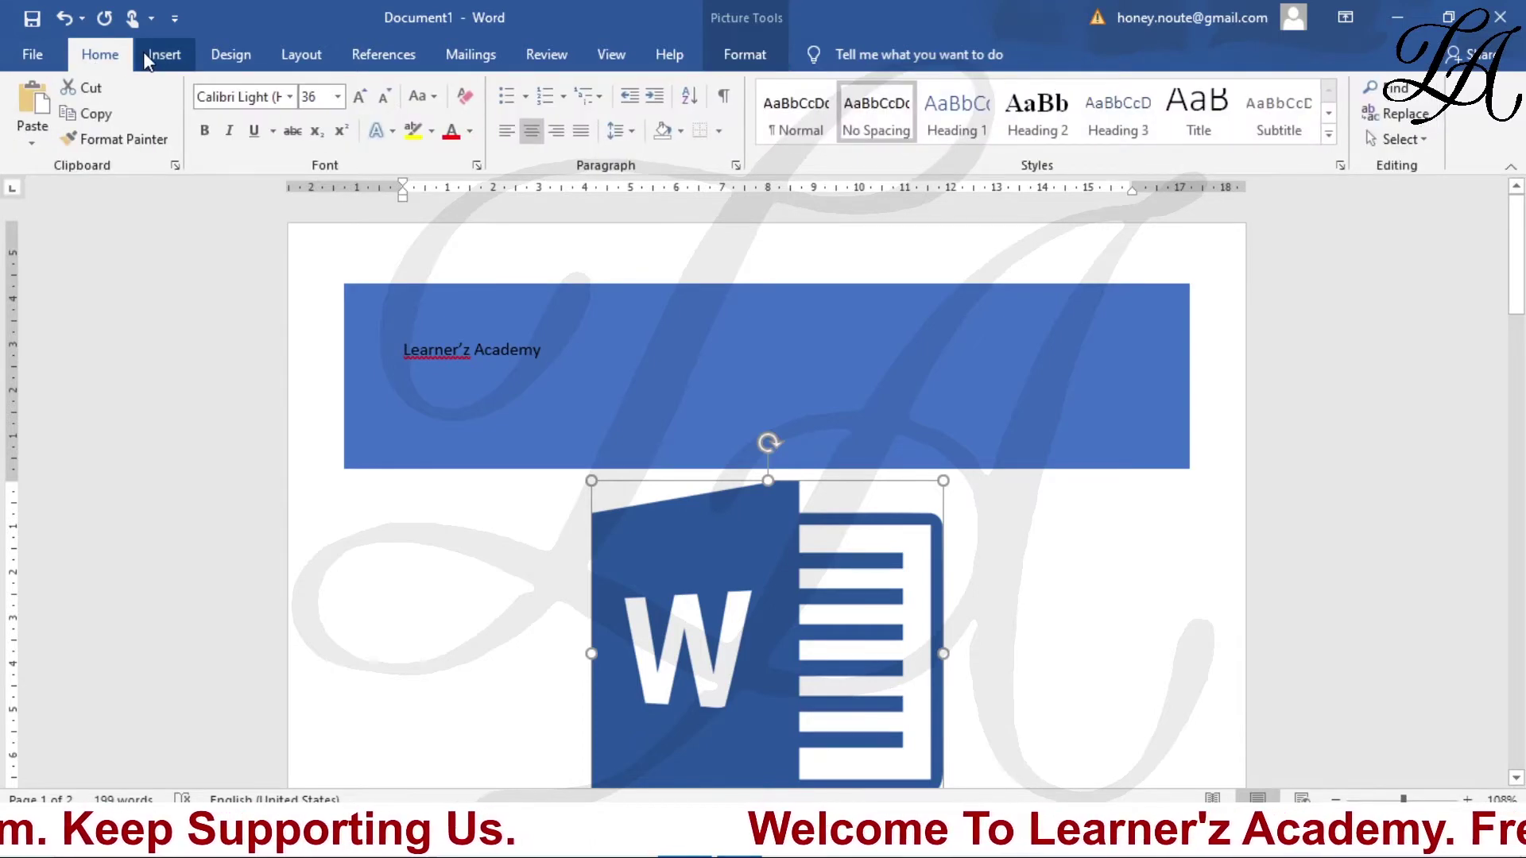
{"action": "left_click", "coordinate": [145, 57]}
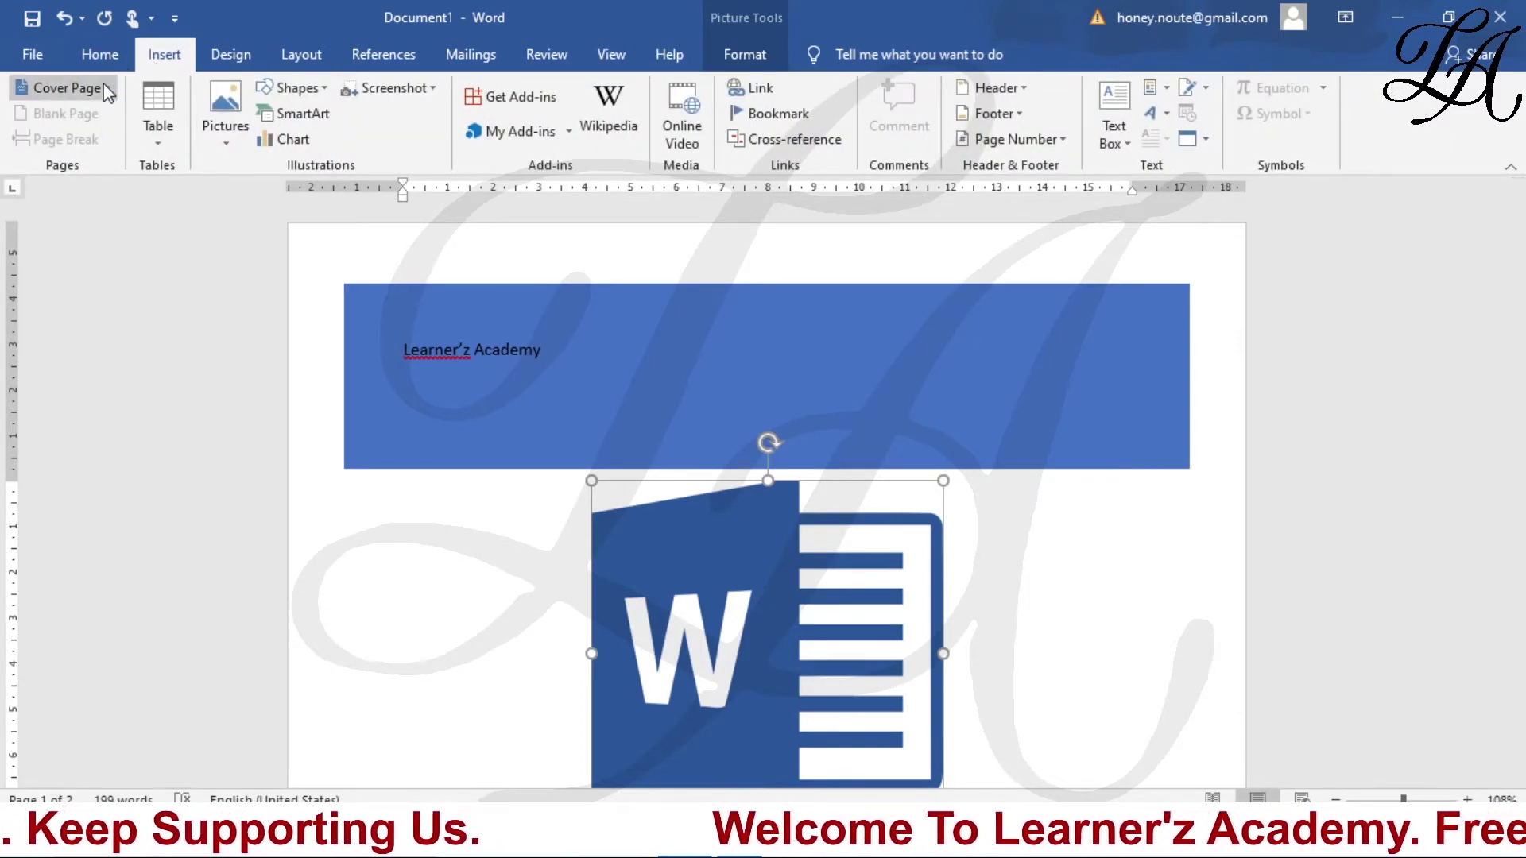
{"action": "left_click", "coordinate": [109, 93]}
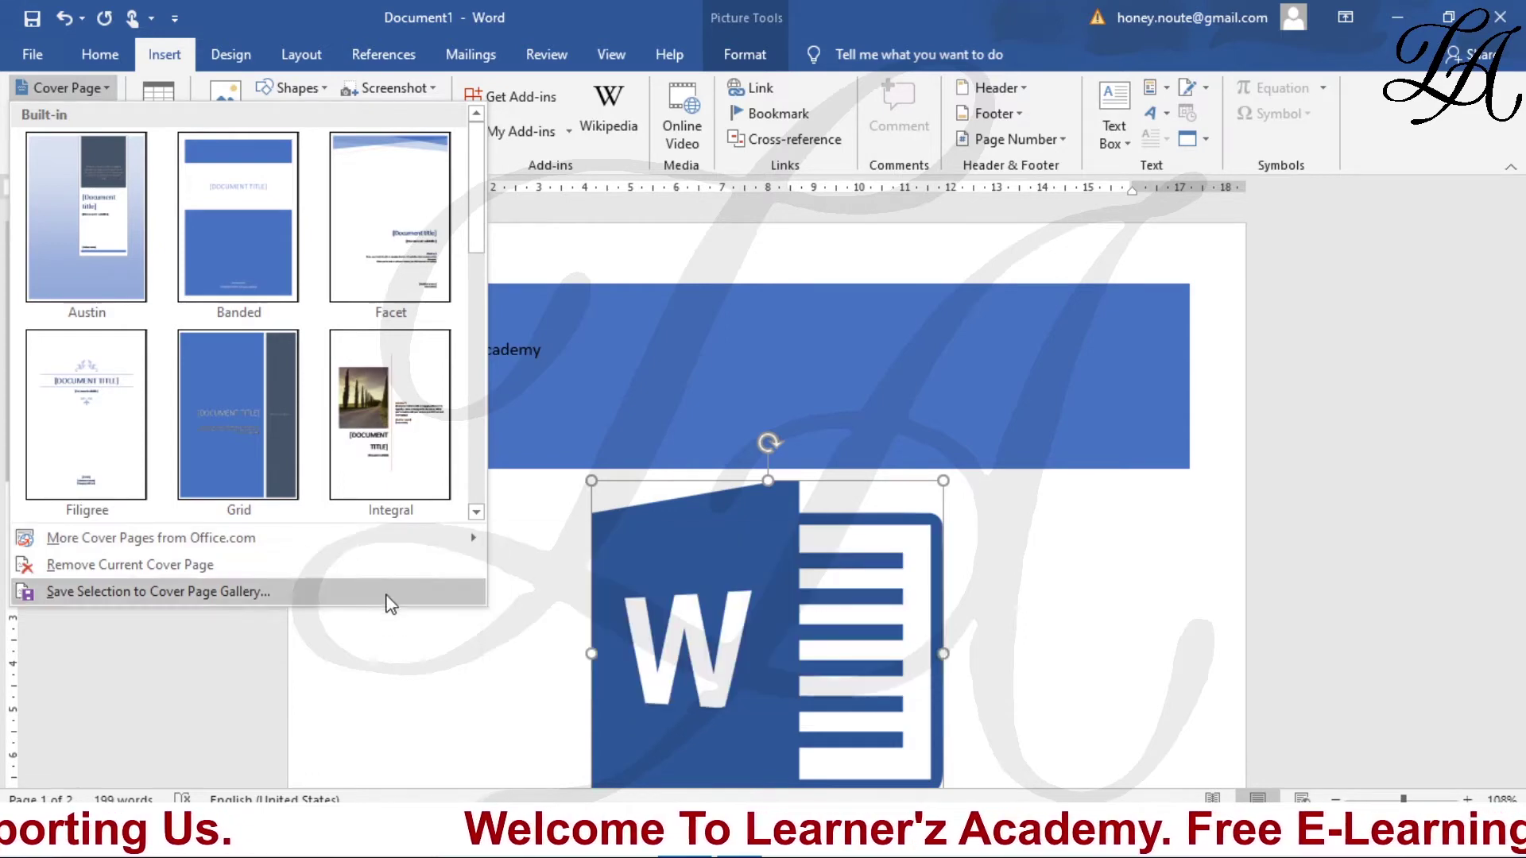
Step: Close the gallery and drag the blue Learner'z Academy banner up and slightly left
{"action": "left_click", "coordinate": [401, 652]}
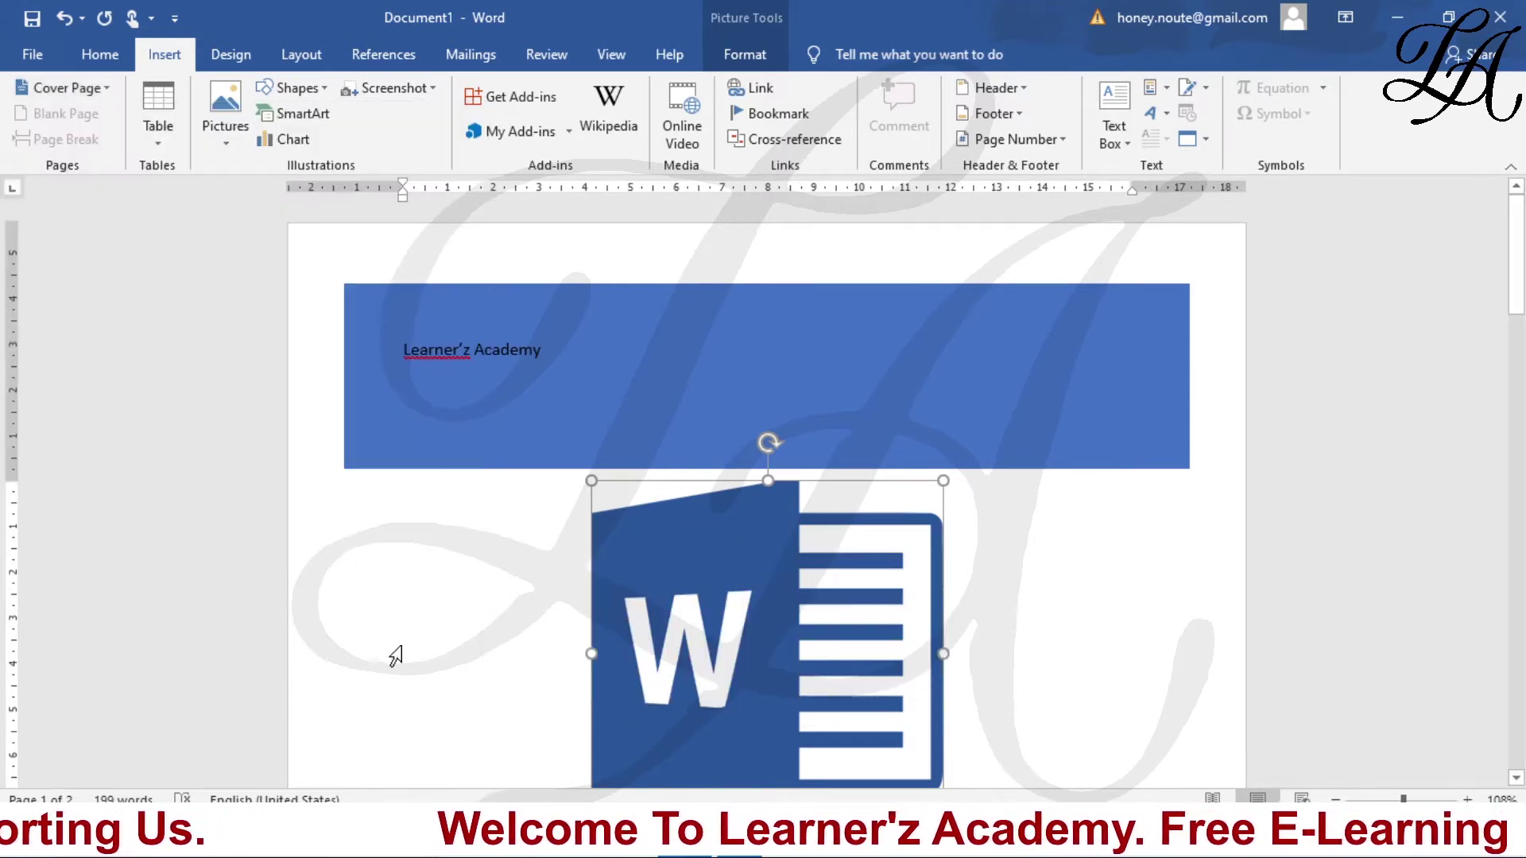
{"action": "left_click", "coordinate": [626, 373]}
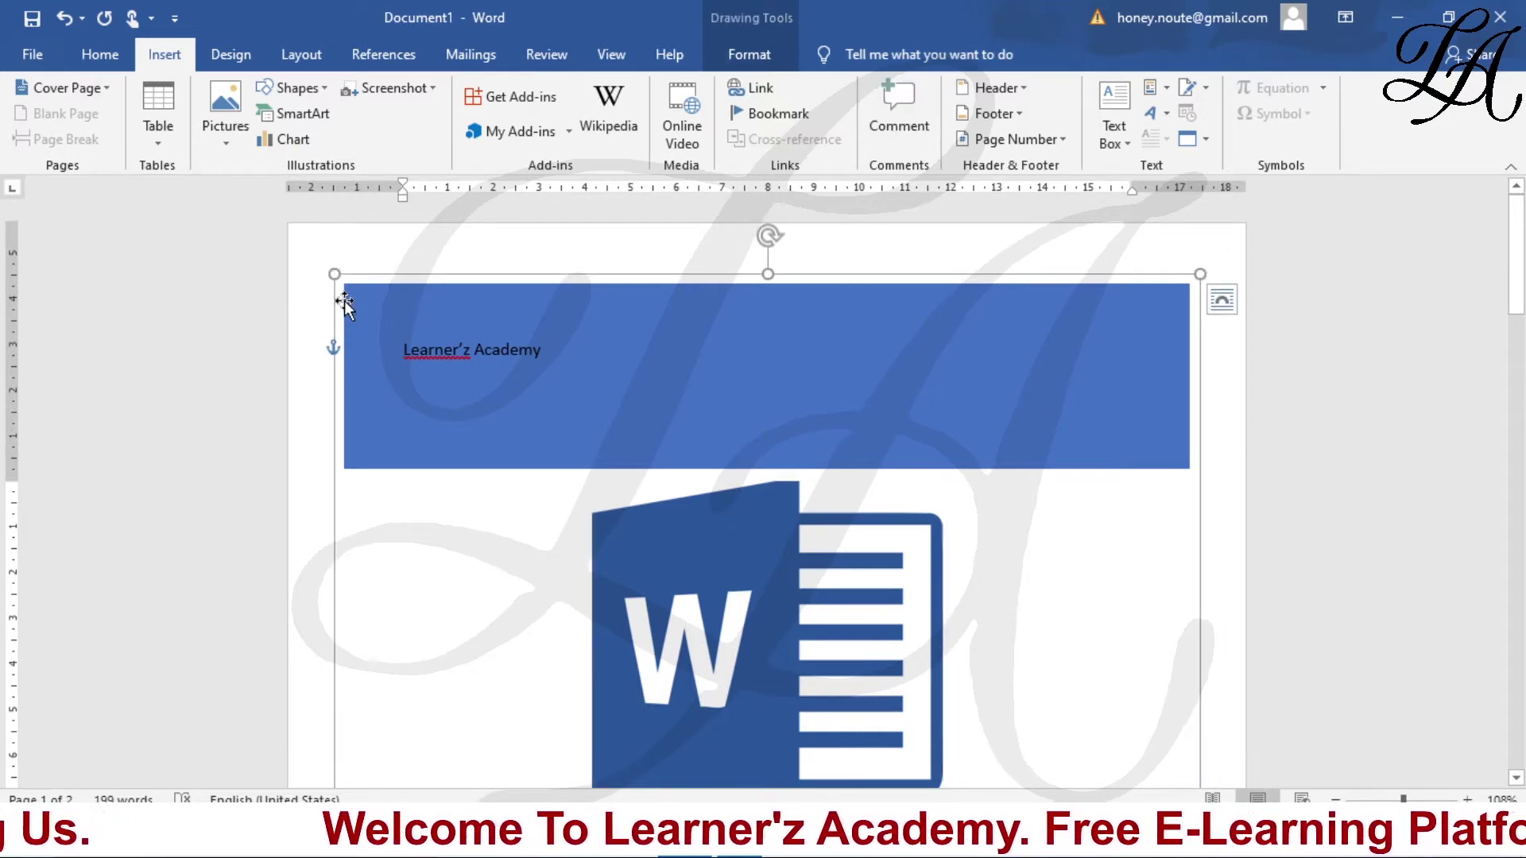
{"action": "left_click_drag", "start_coordinate": [340, 290], "coordinate": [324, 252]}
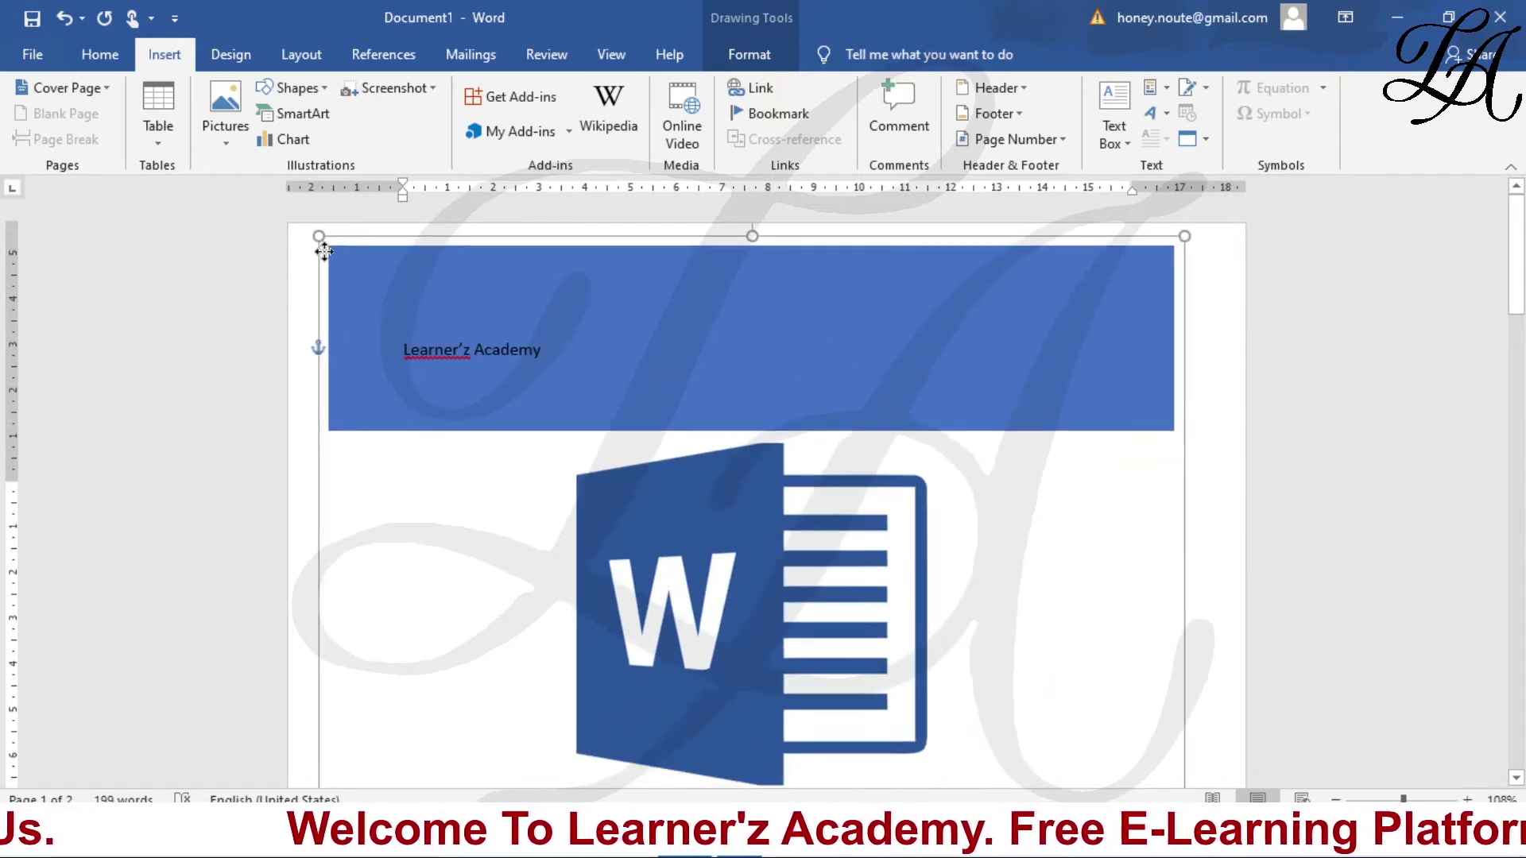
{"action": "left_click", "coordinate": [383, 431]}
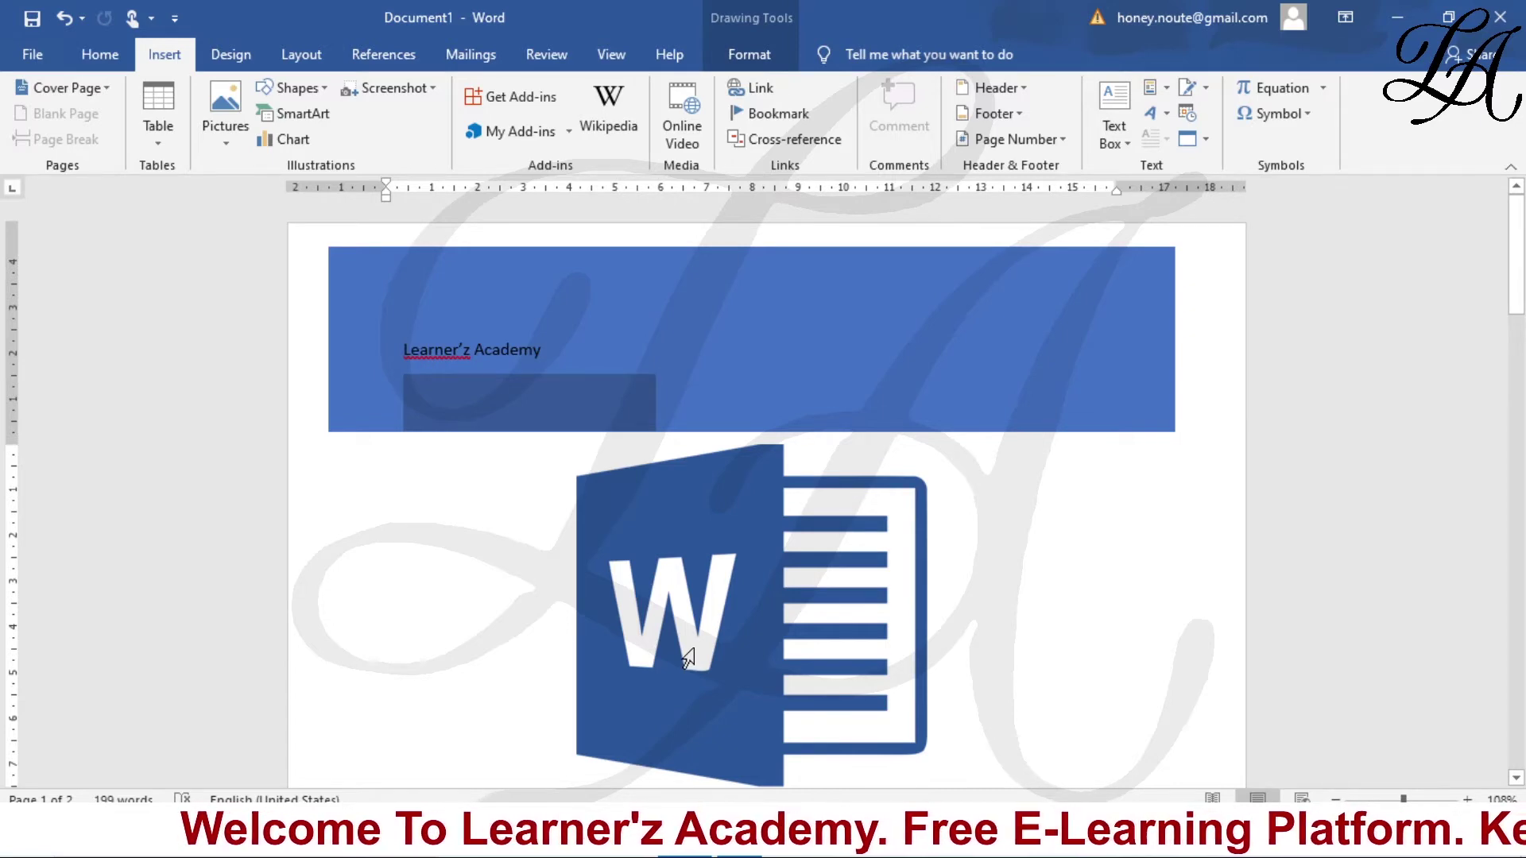
{"action": "left_click", "coordinate": [689, 658]}
{"action": "left_click_drag", "start_coordinate": [1523, 253], "coordinate": [1523, 388]}
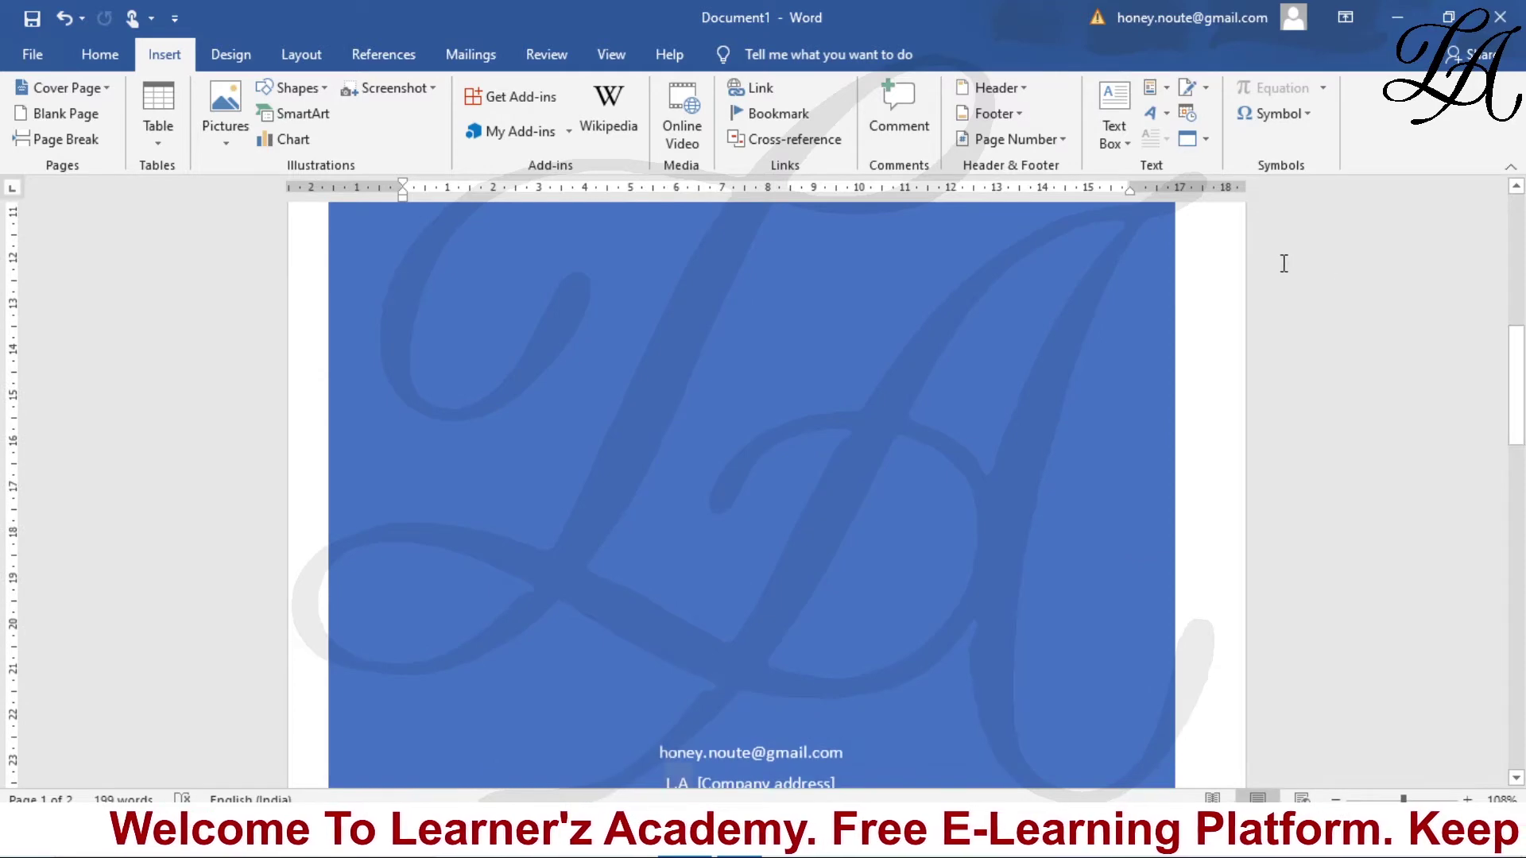
Step: Select the blue cover rectangle together with its author and company text
{"action": "left_click", "coordinate": [1103, 352]}
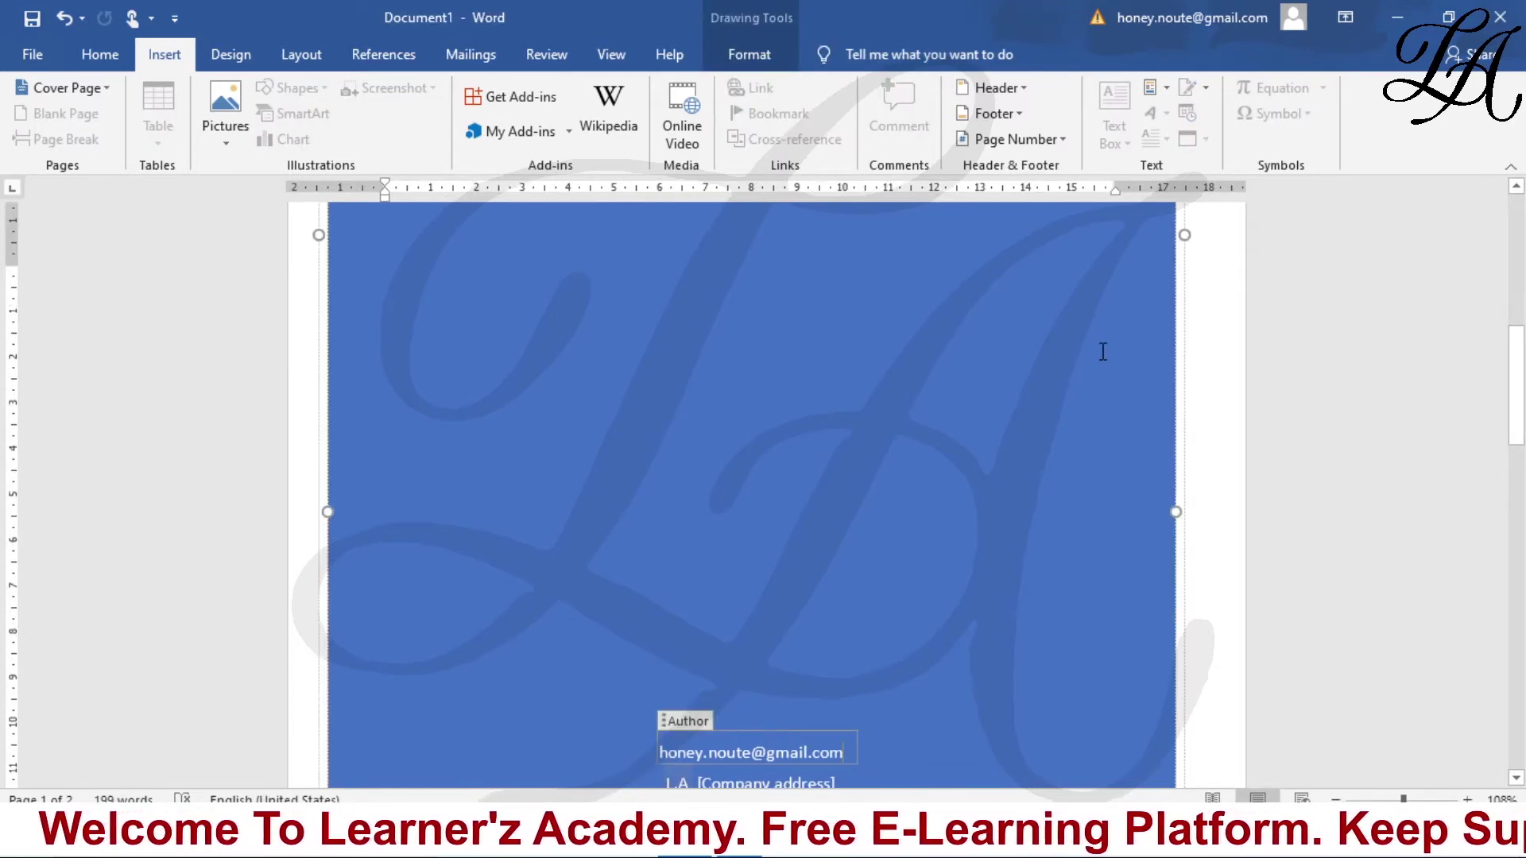
{"action": "left_click", "coordinate": [1103, 352]}
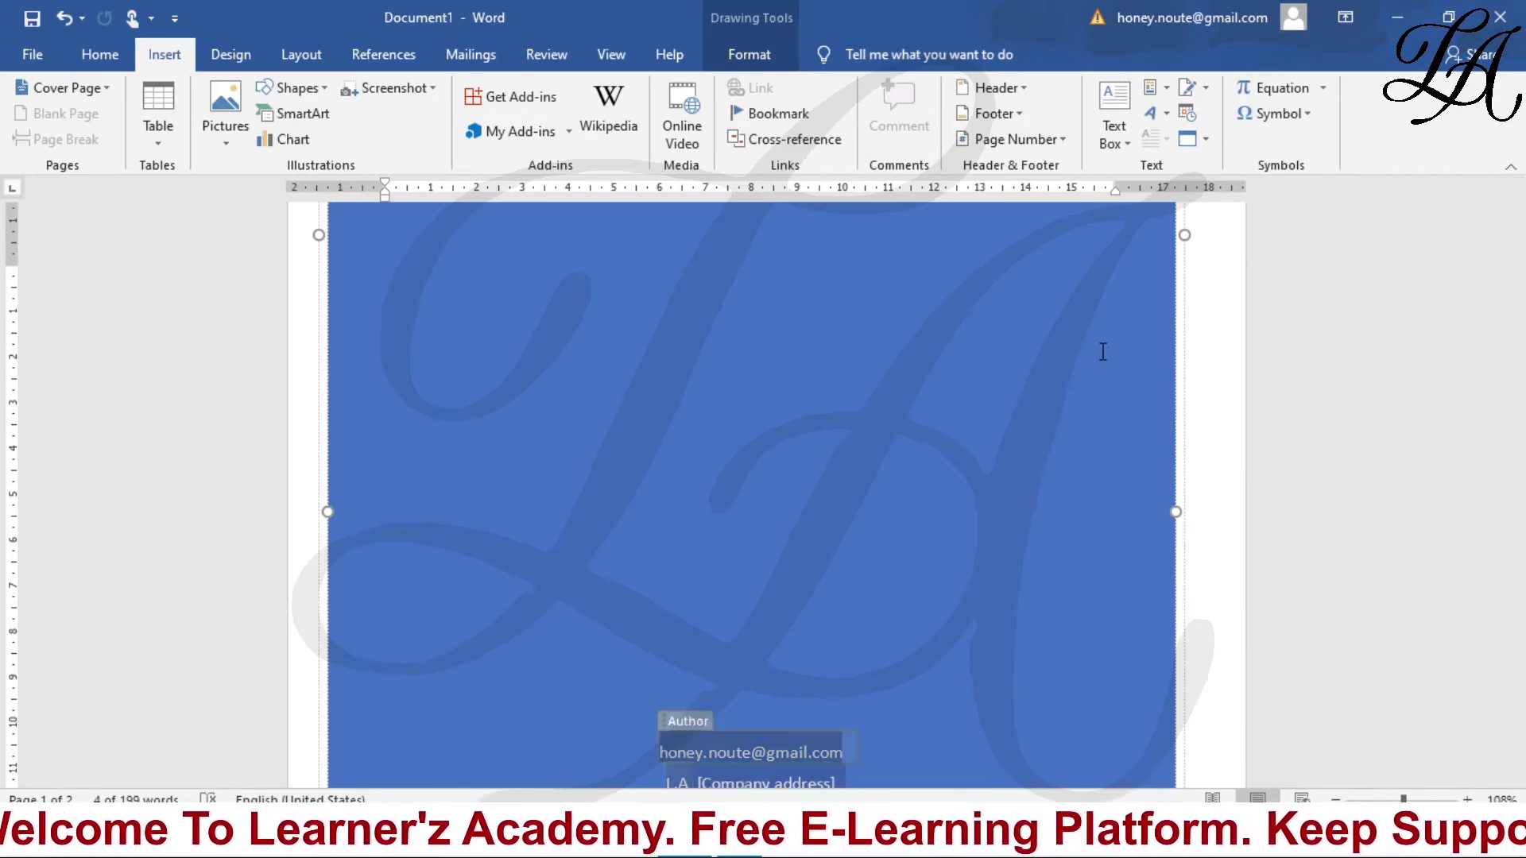
{"action": "scroll", "coordinate": [1101, 352], "scroll_direction": "down", "scroll_amount": 1}
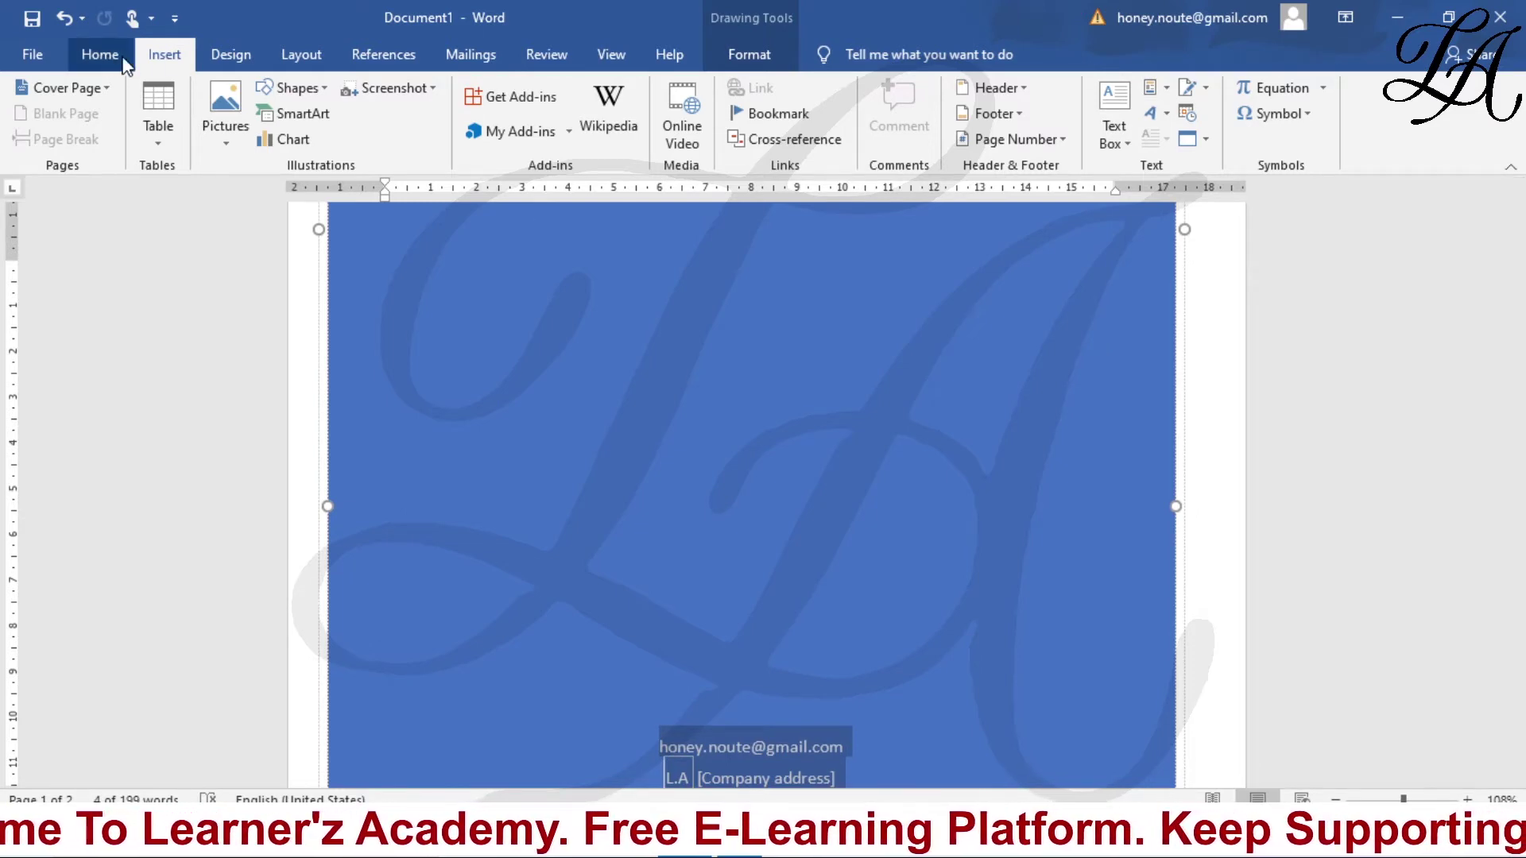
Step: Save the selection as a new Cover Pages building block, category General, under a custom name
{"action": "left_click", "coordinate": [106, 89]}
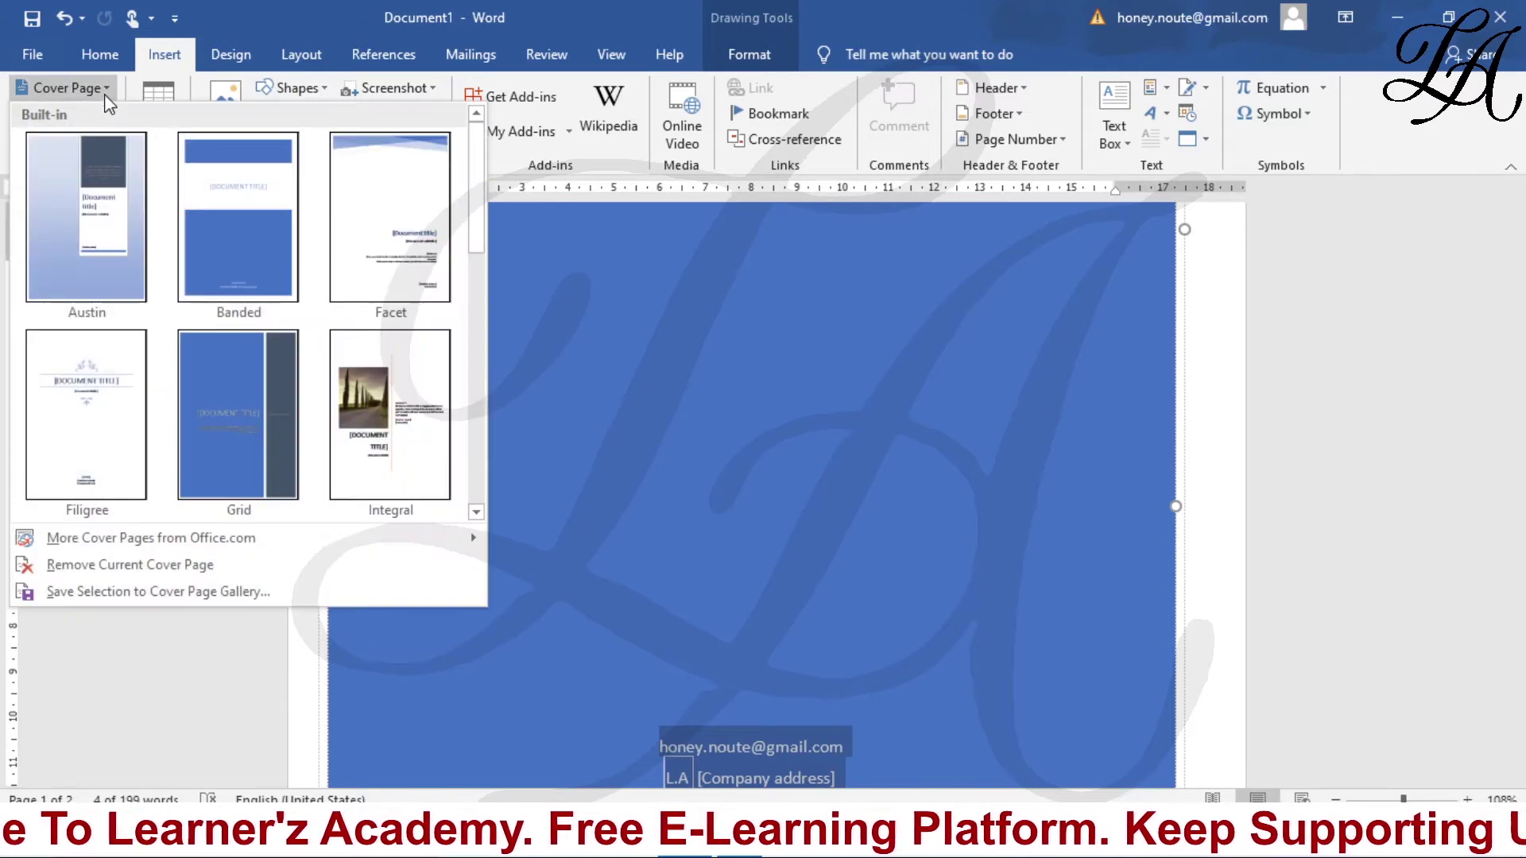
{"action": "left_click", "coordinate": [171, 593]}
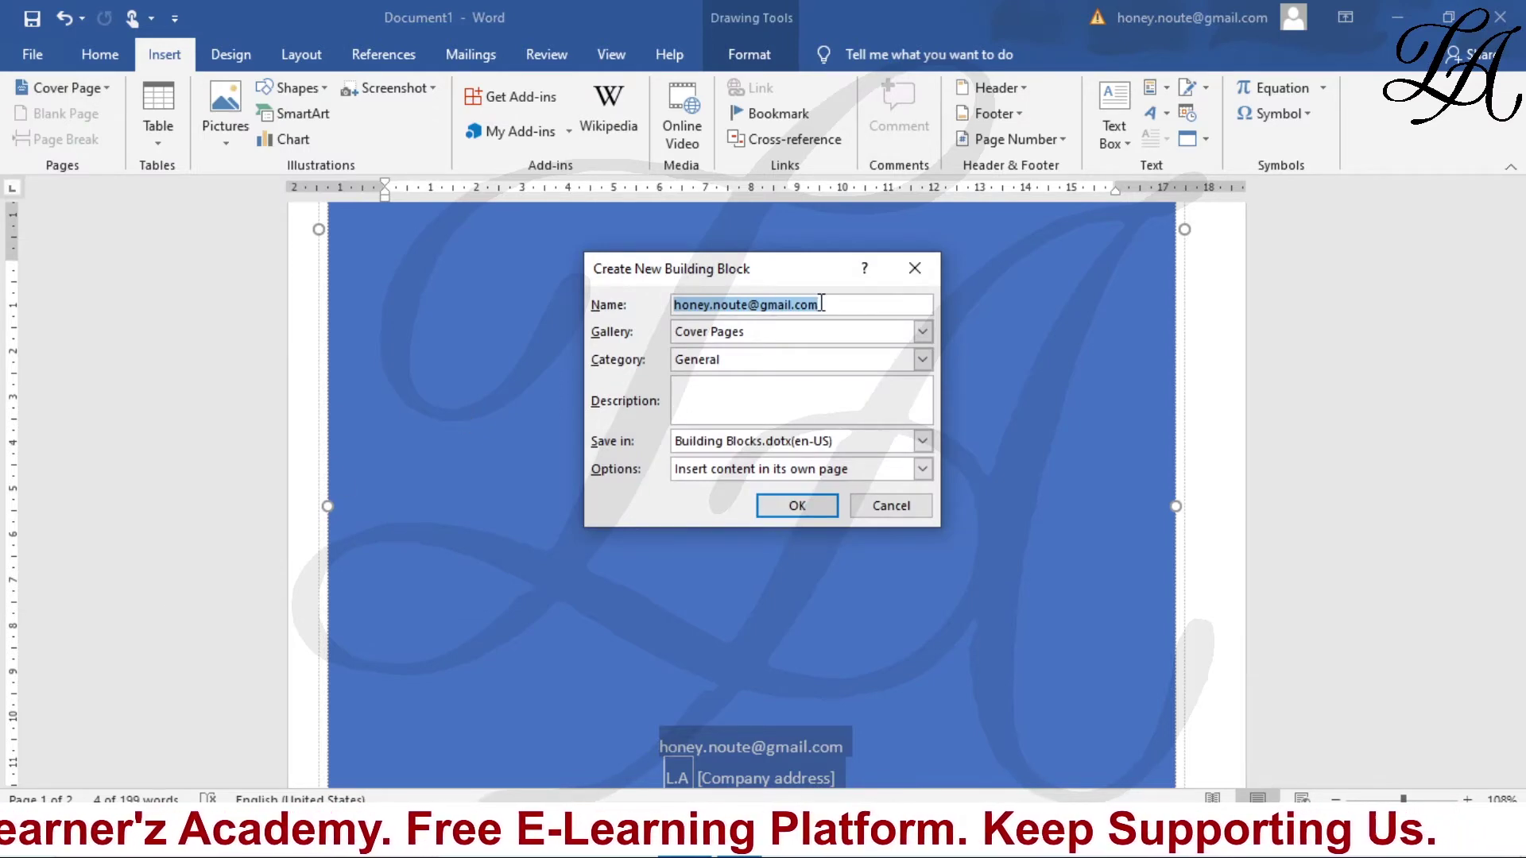
{"action": "key", "text": "BackSpace"}
{"action": "type", "text": "sh"}
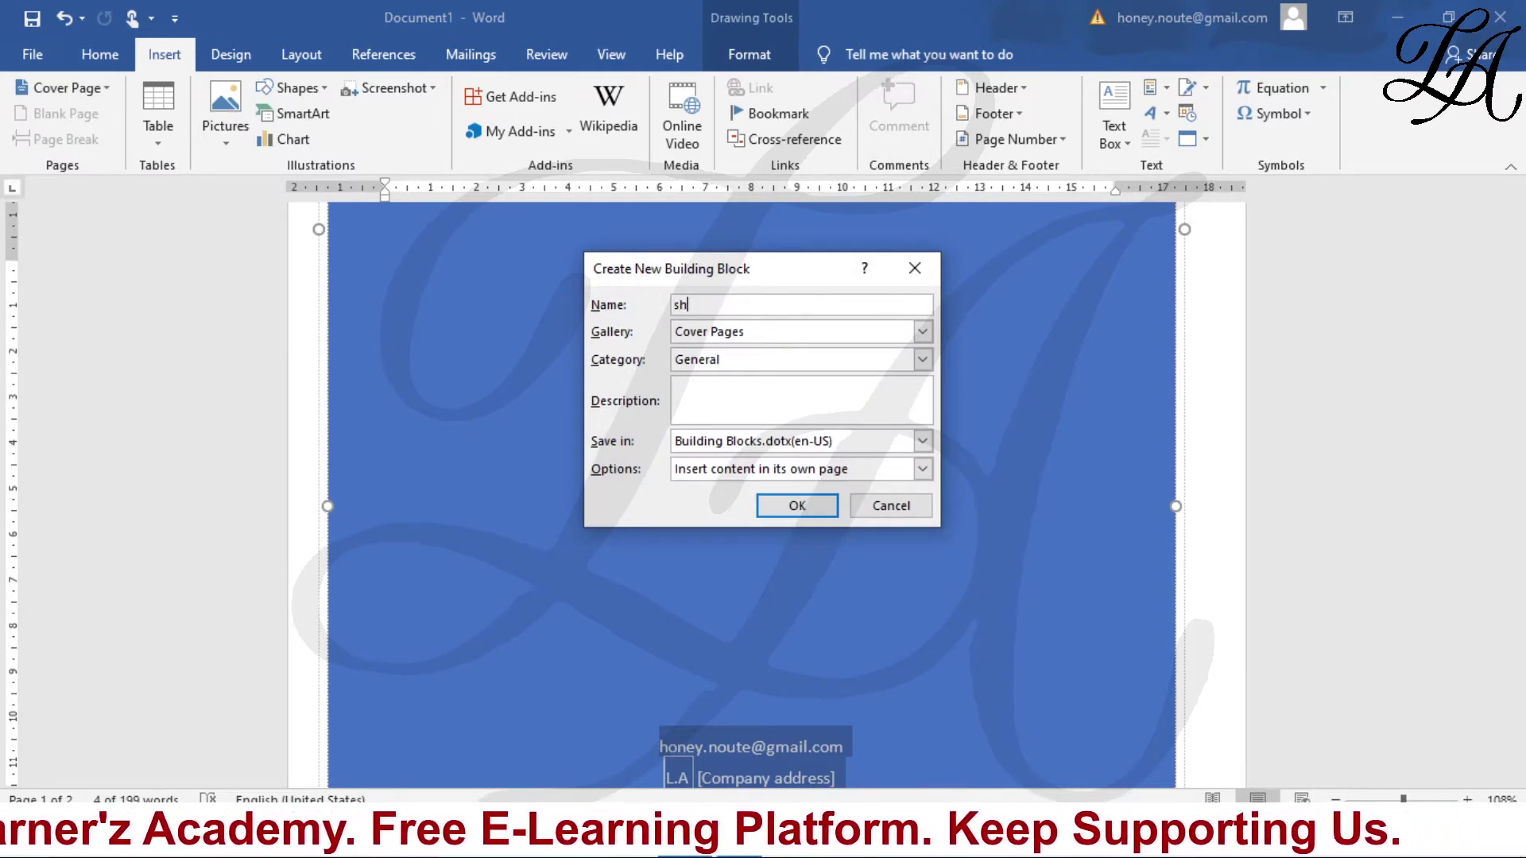
{"action": "type", "text": "alini"}
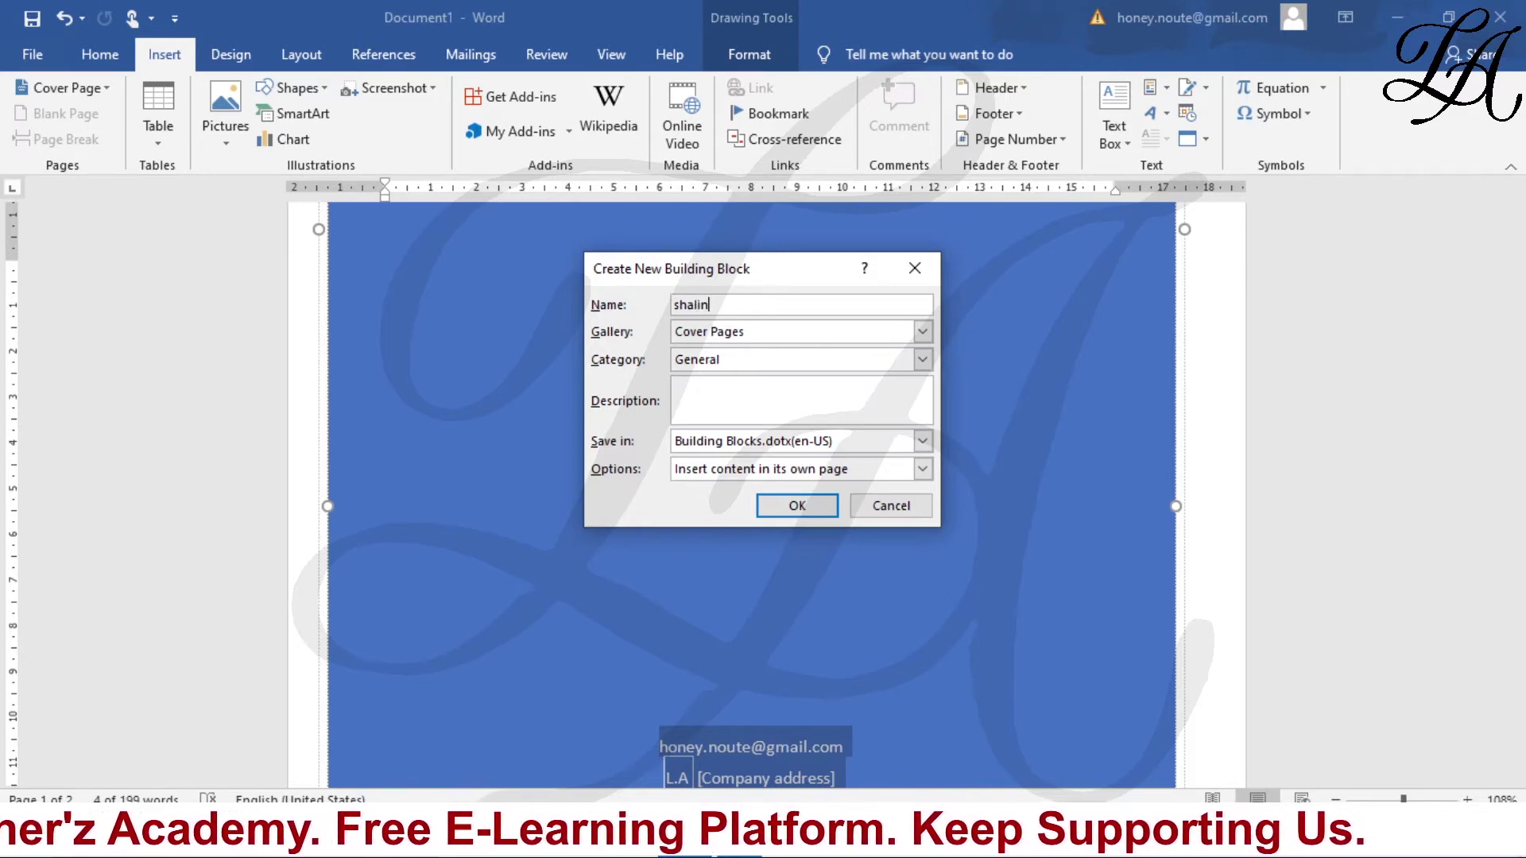
{"action": "left_click", "coordinate": [792, 504]}
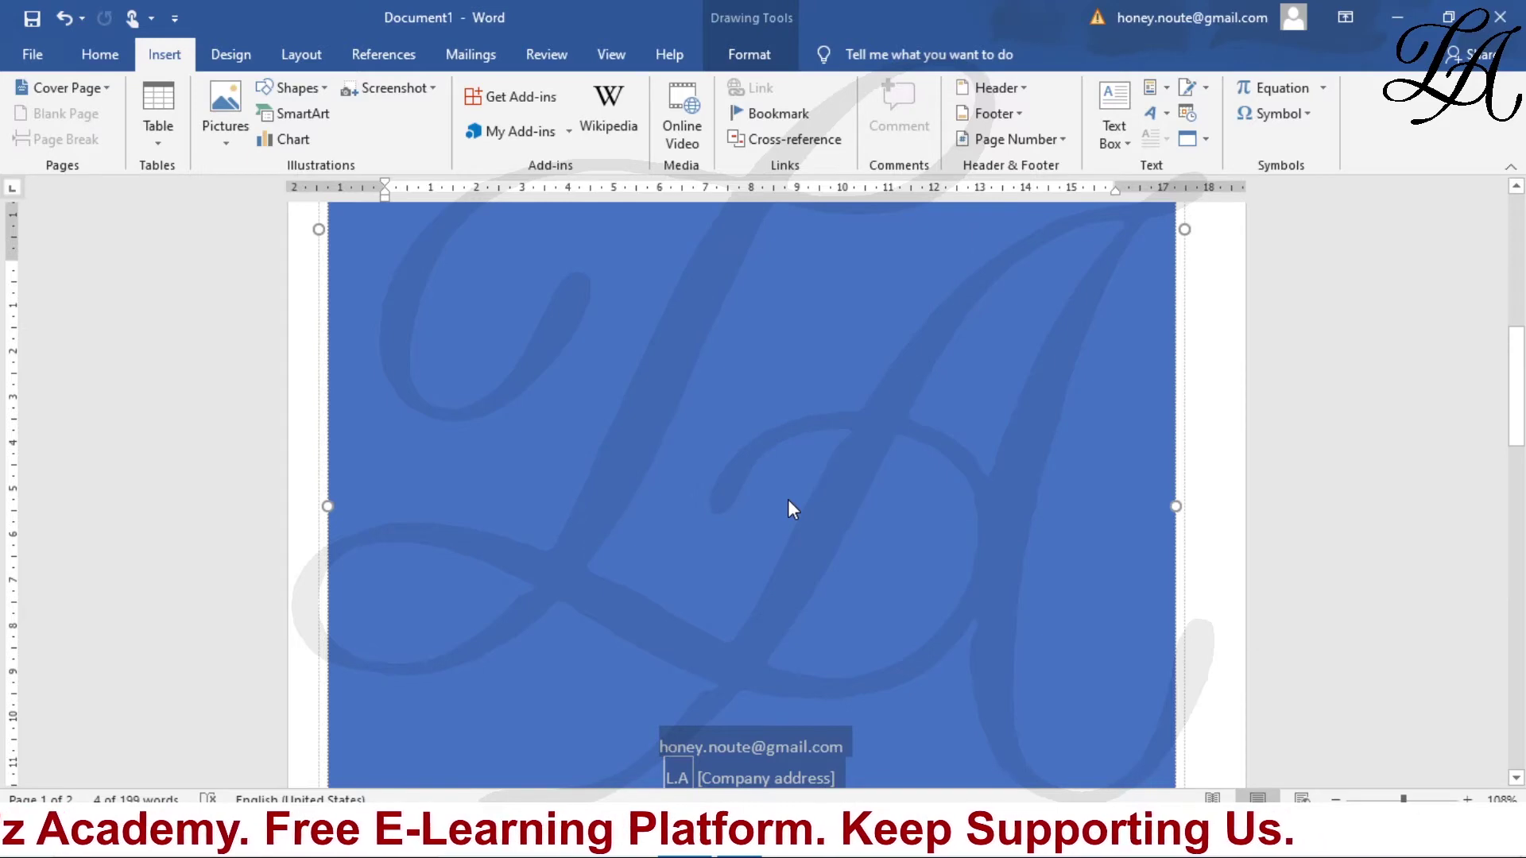
Step: Remove the blue cover page with Remove Current Cover Page, keeping the custom design under General
{"action": "left_click", "coordinate": [106, 89]}
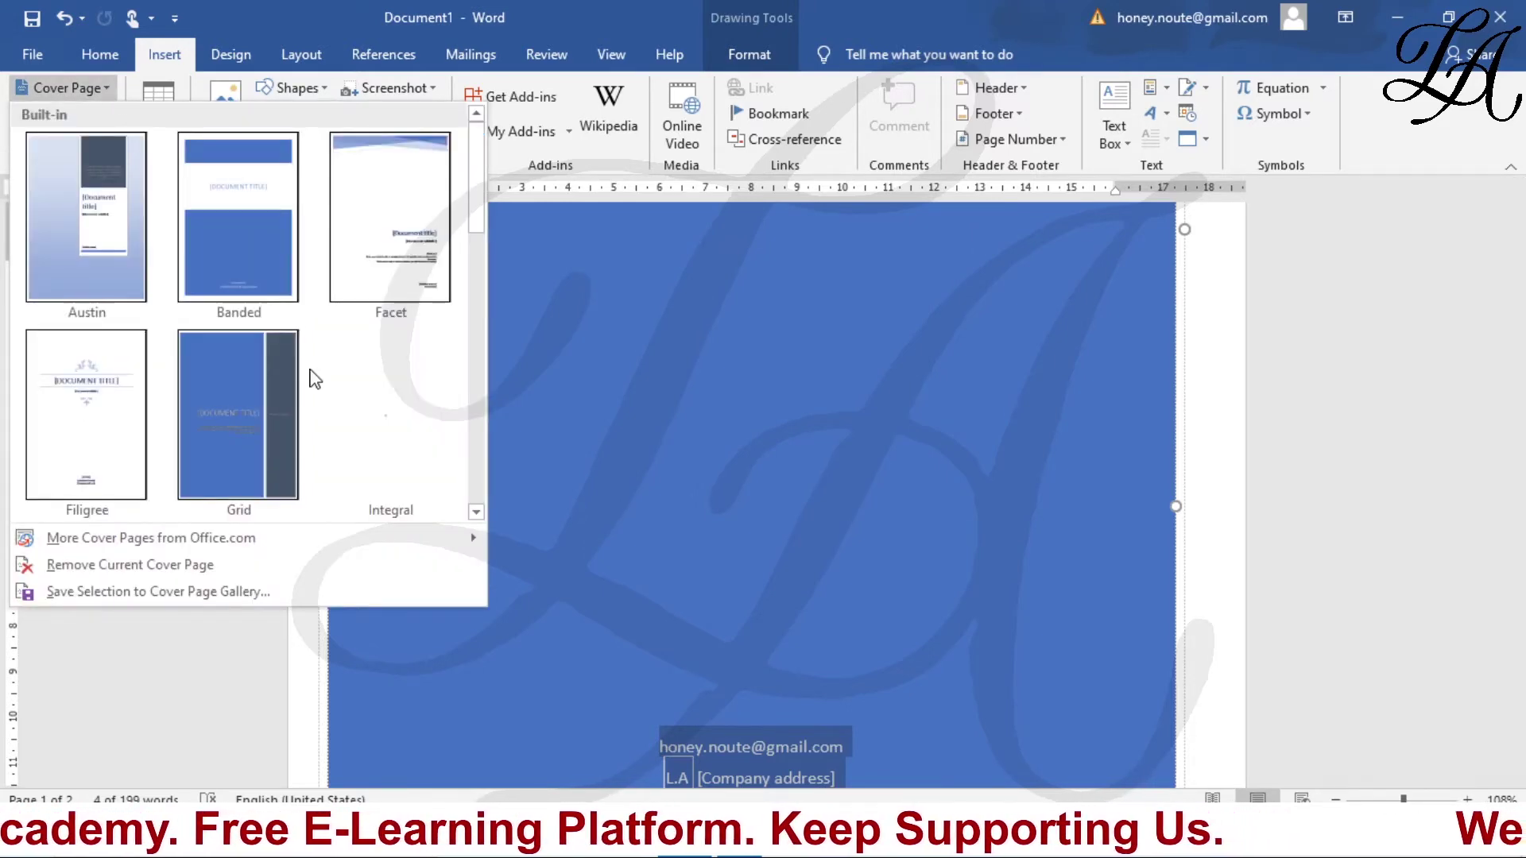
{"action": "left_click_drag", "start_coordinate": [479, 198], "coordinate": [504, 473]}
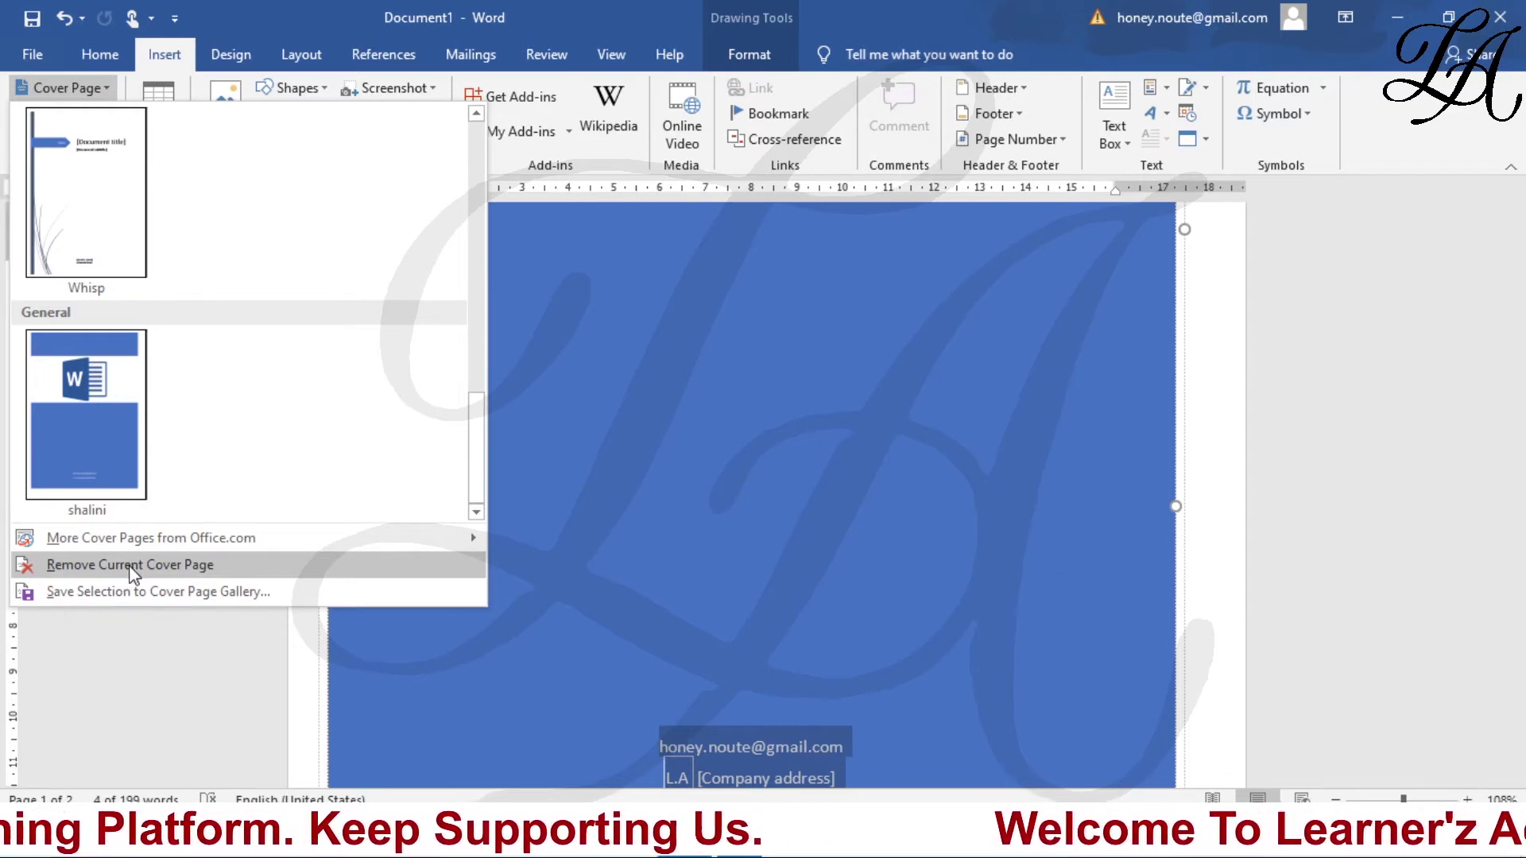
{"action": "left_click", "coordinate": [132, 565]}
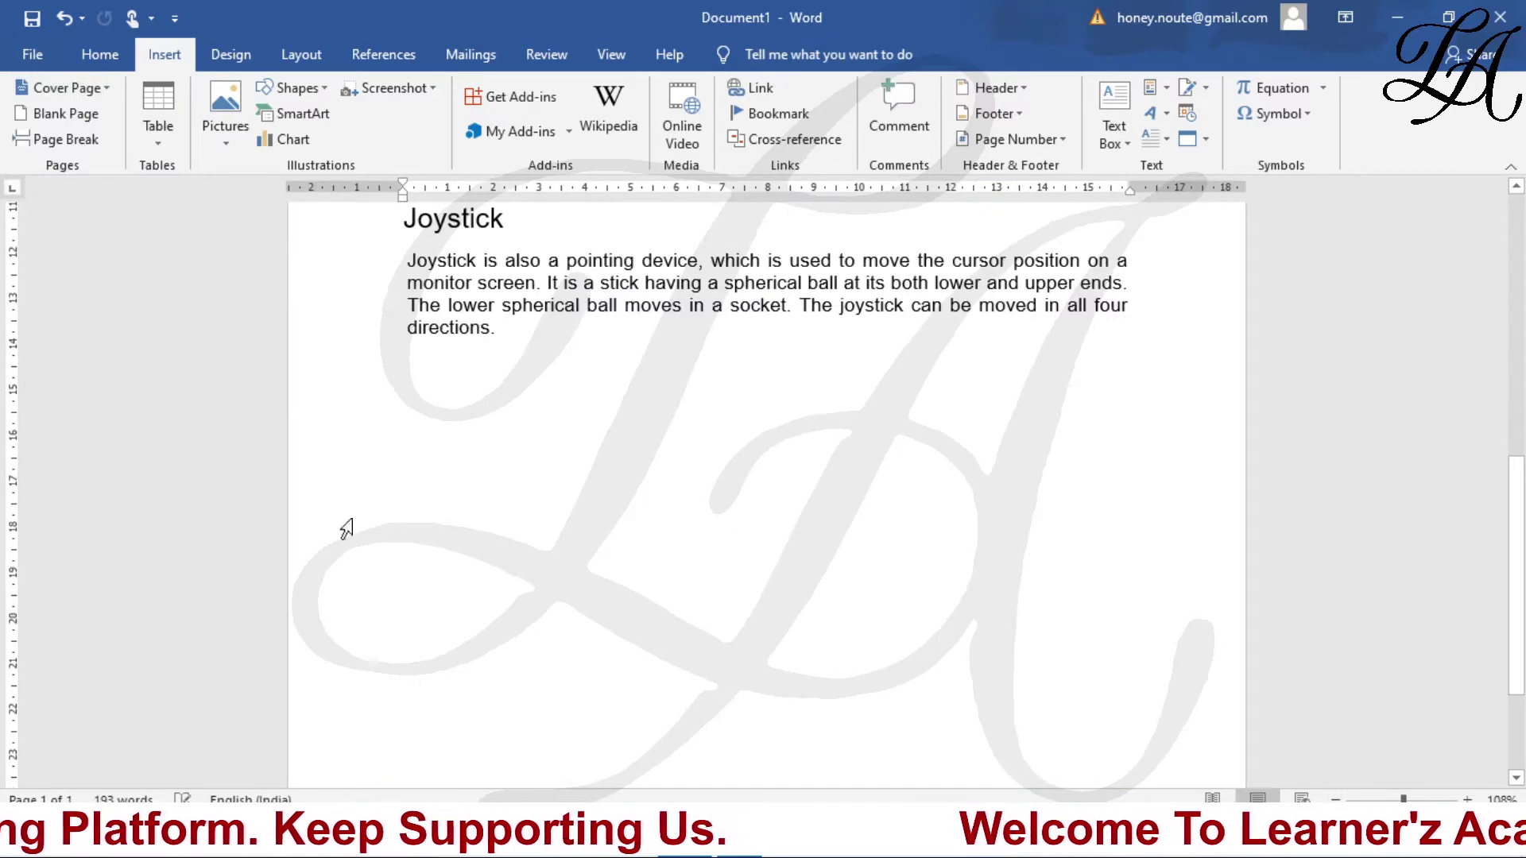
{"action": "left_click_drag", "start_coordinate": [1524, 453], "coordinate": [1519, 208]}
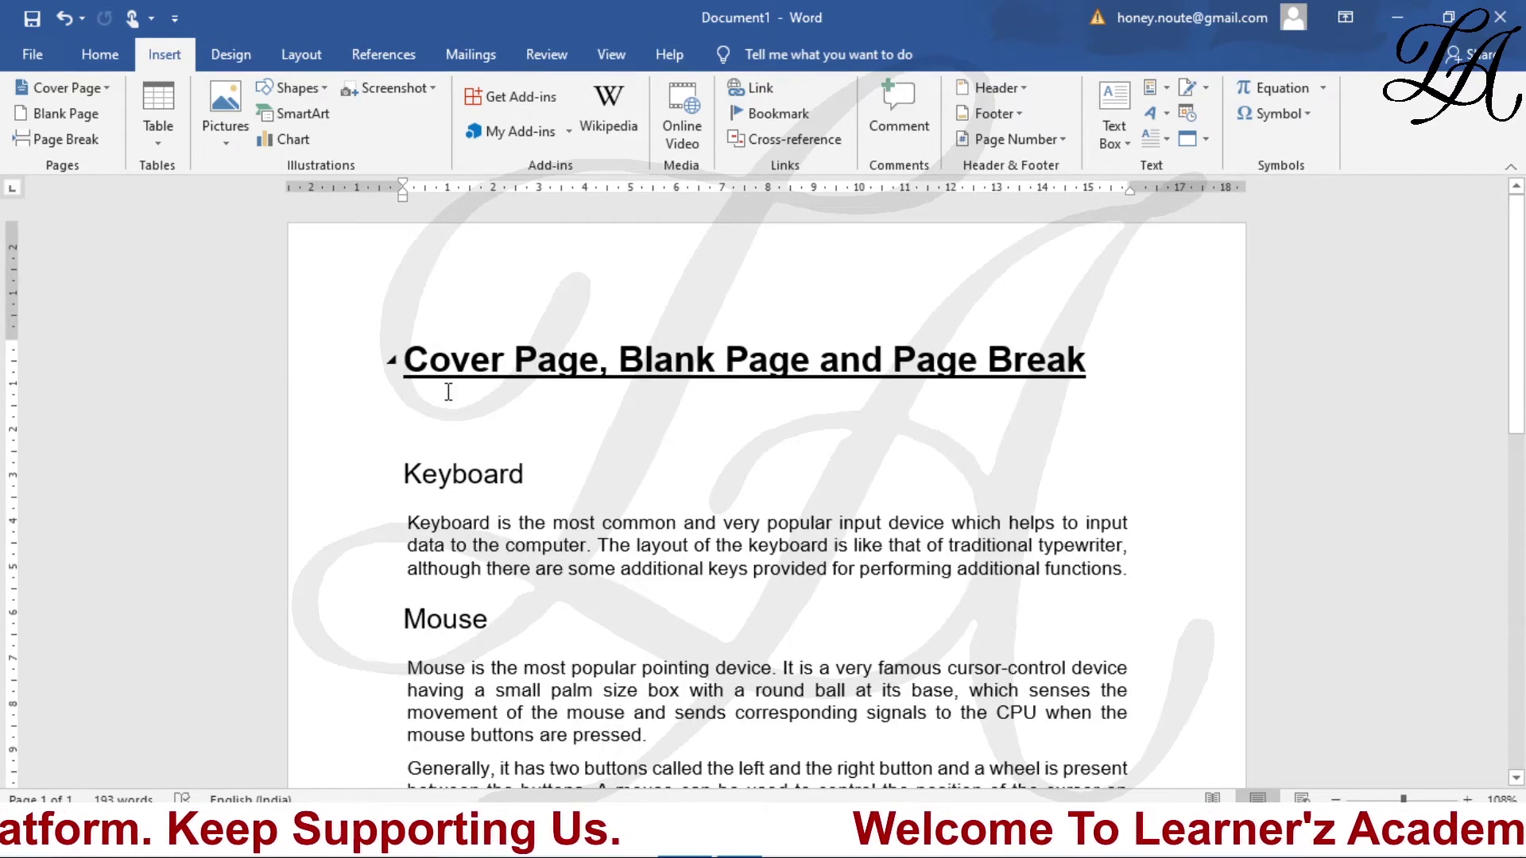
{"action": "mouse_move", "coordinate": [744, 359]}
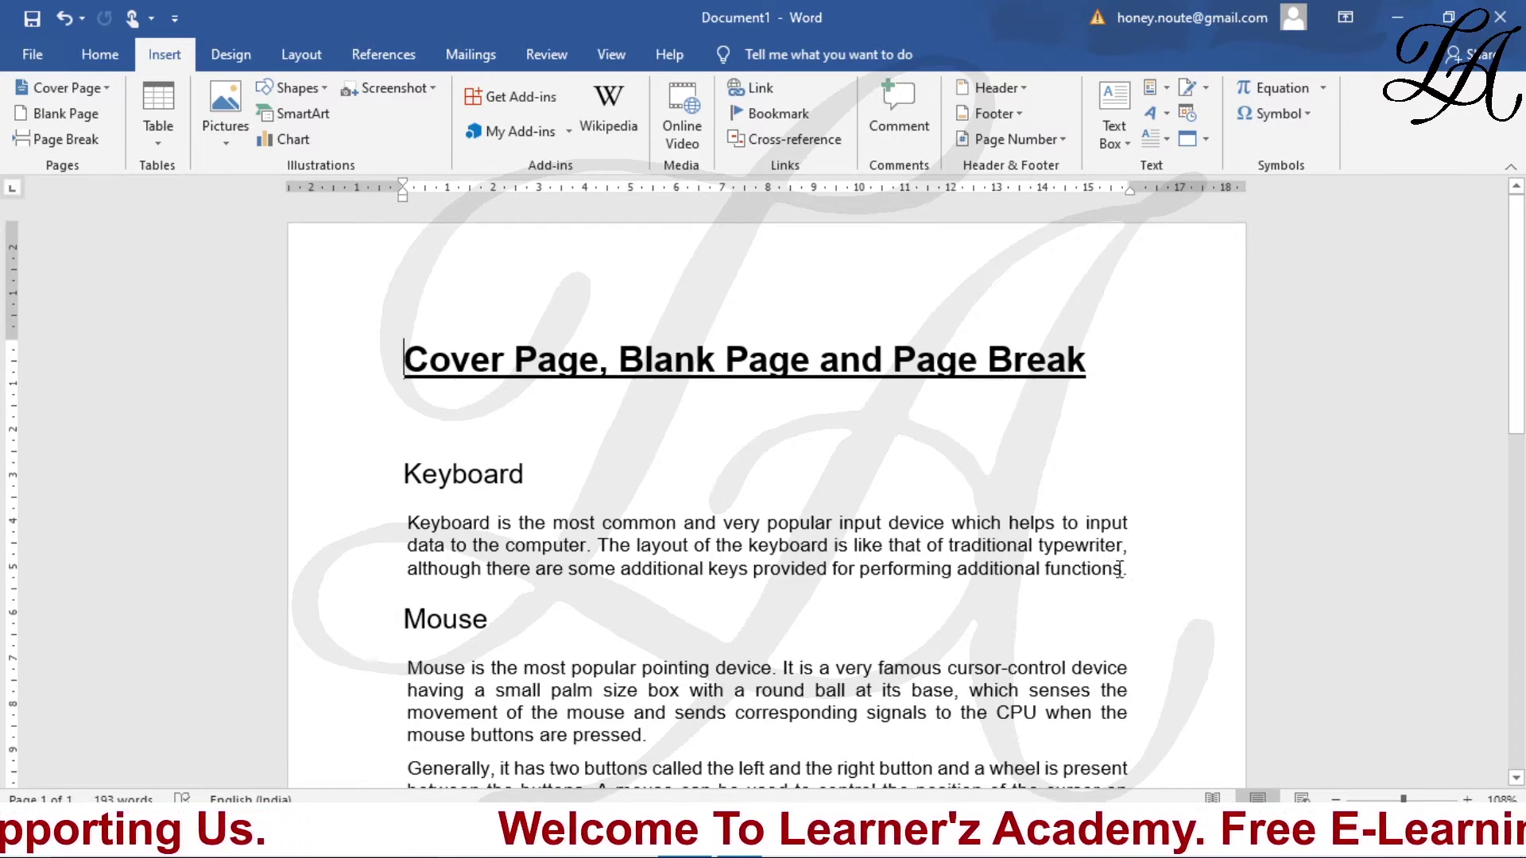
Step: Insert a blank page after the Keyboard paragraph, making the document three pages
{"action": "left_click", "coordinate": [1125, 569]}
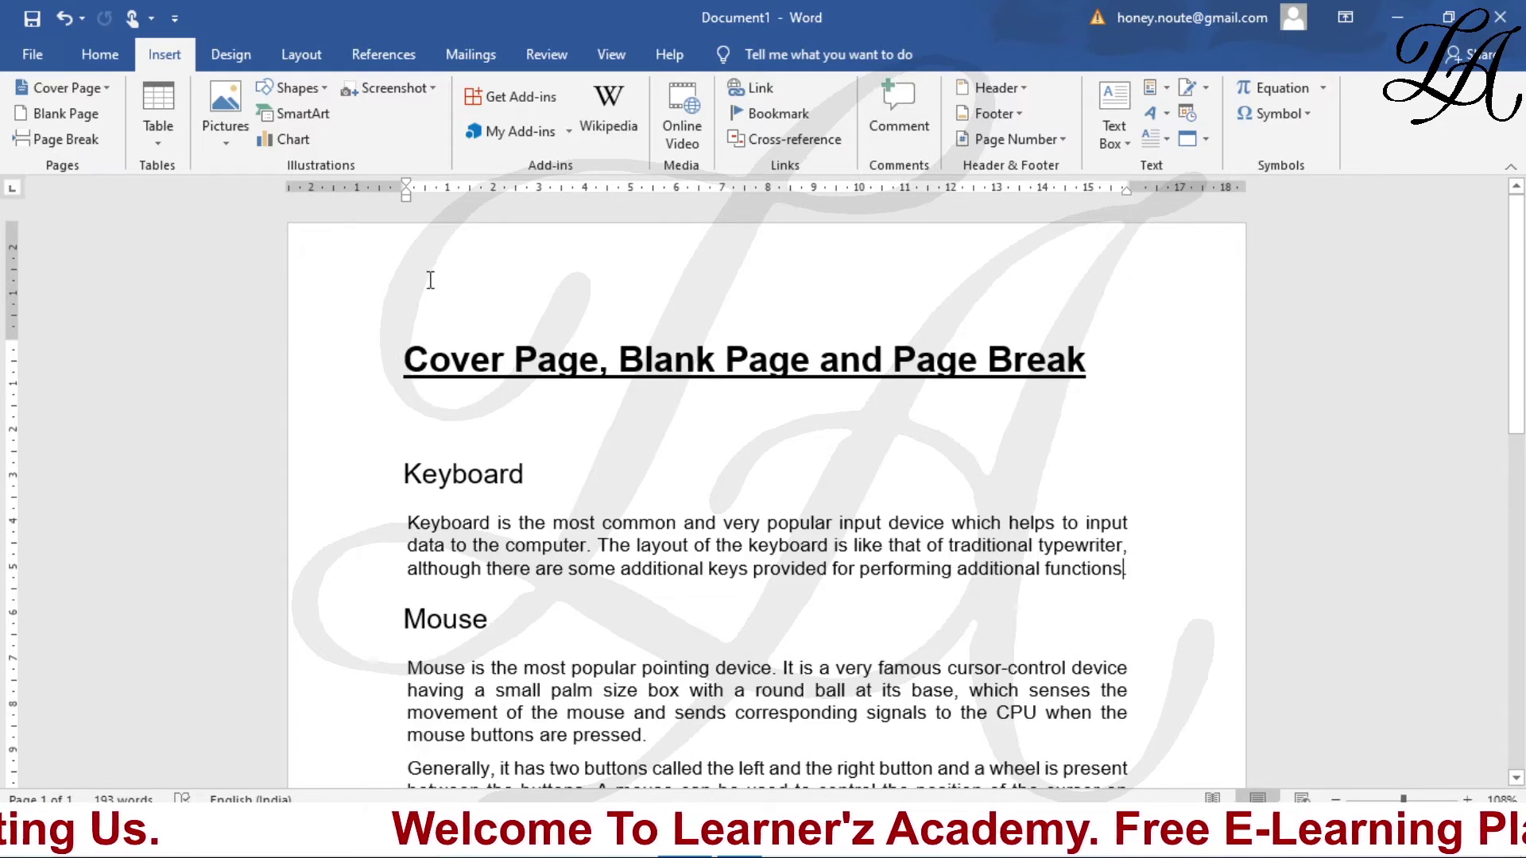
{"action": "left_click", "coordinate": [87, 119]}
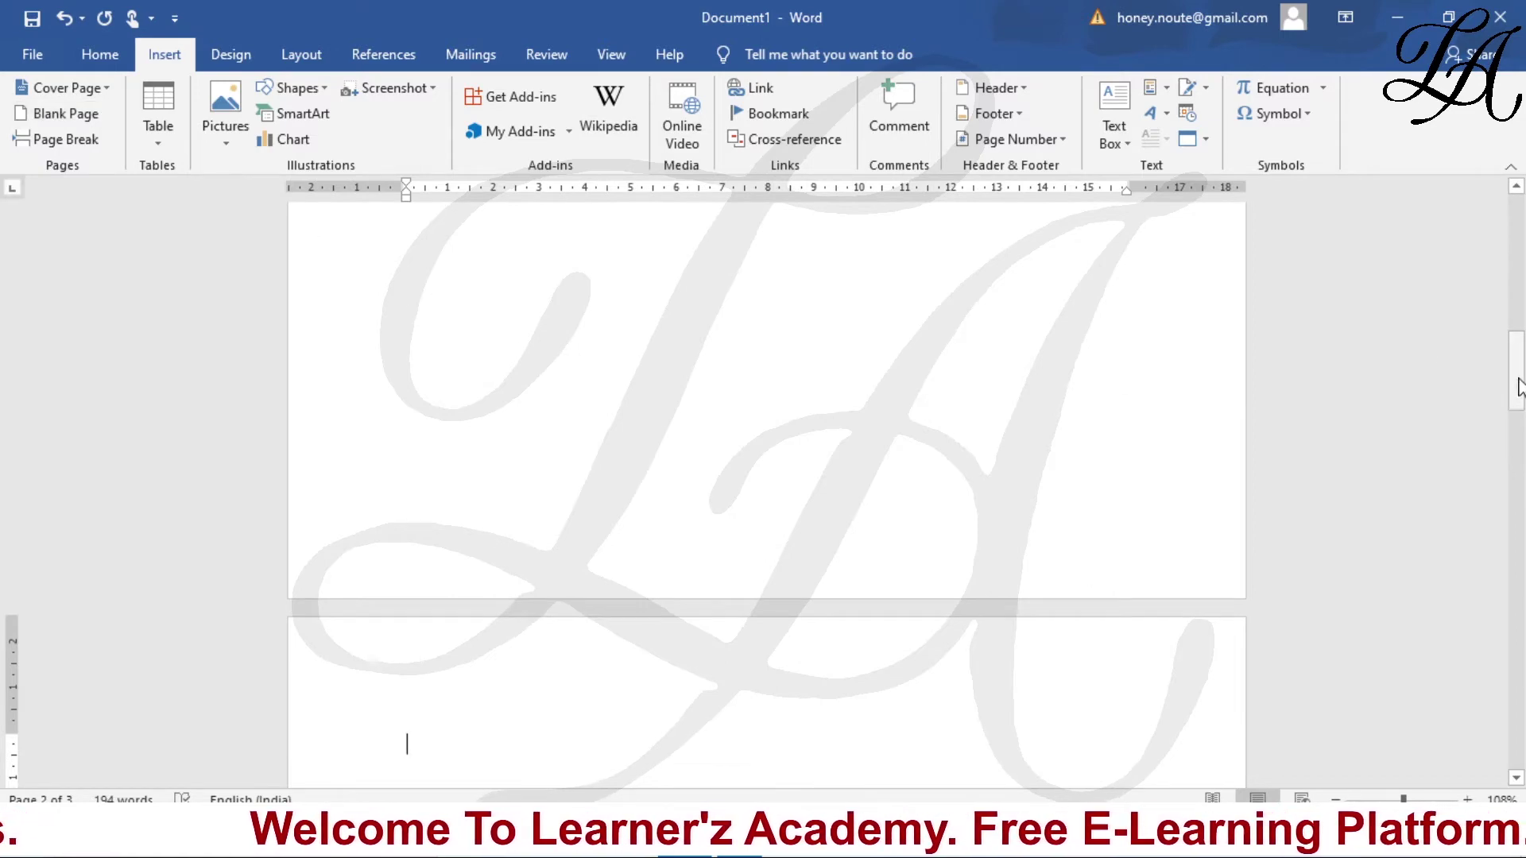
{"action": "mouse_move", "coordinate": [1516, 393]}
{"action": "left_mouse_down"}
{"action": "mouse_move", "coordinate": [1521, 596]}
{"action": "mouse_move", "coordinate": [1513, 257]}
{"action": "left_mouse_up"}
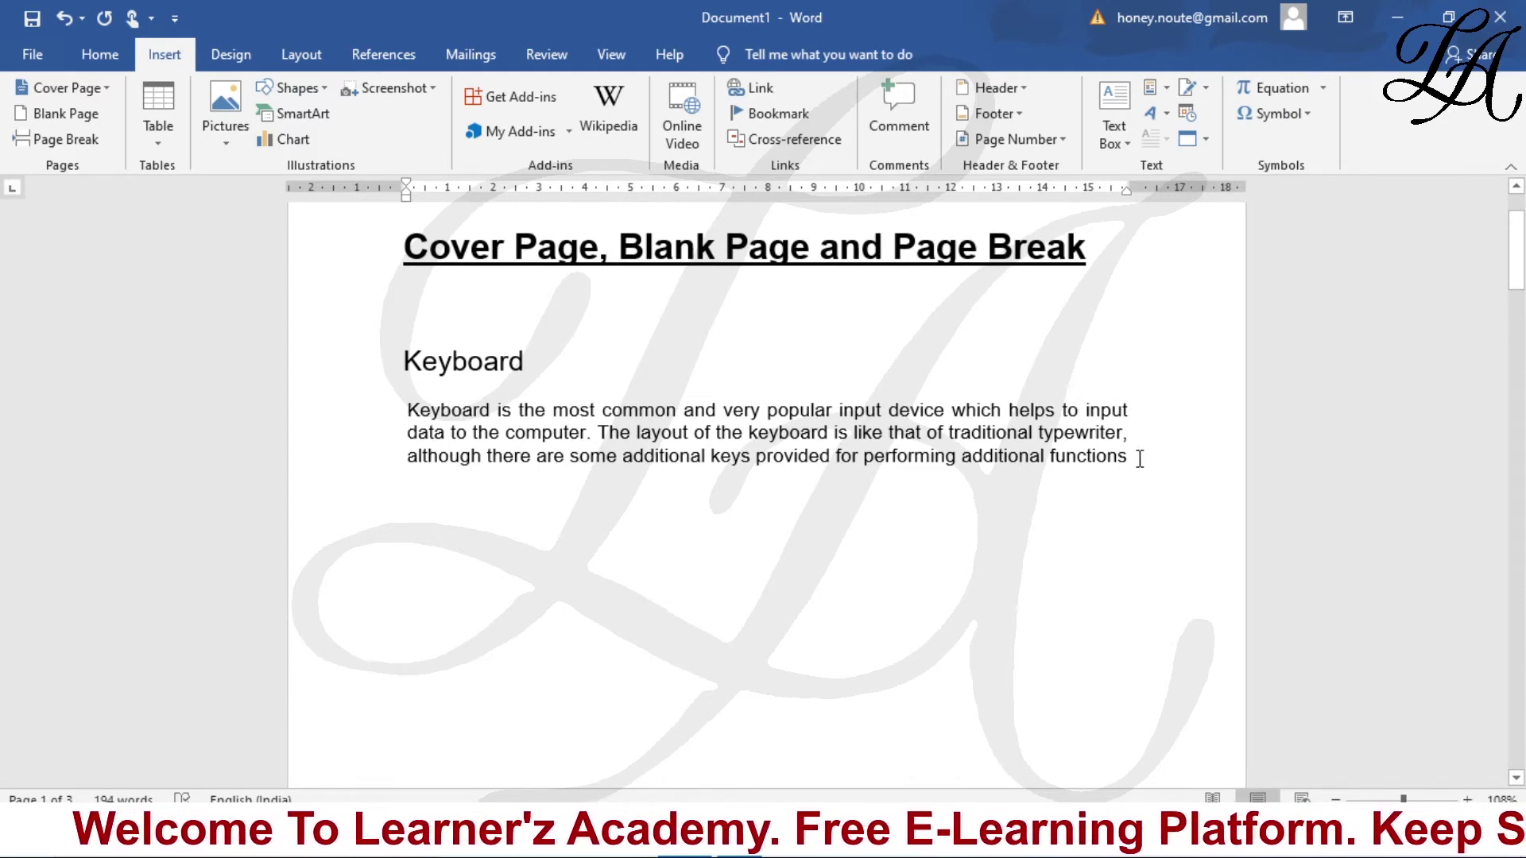
Step: Undo the inserted blank page so Mouse directly follows Keyboard on a single page
{"action": "key", "text": "Return"}
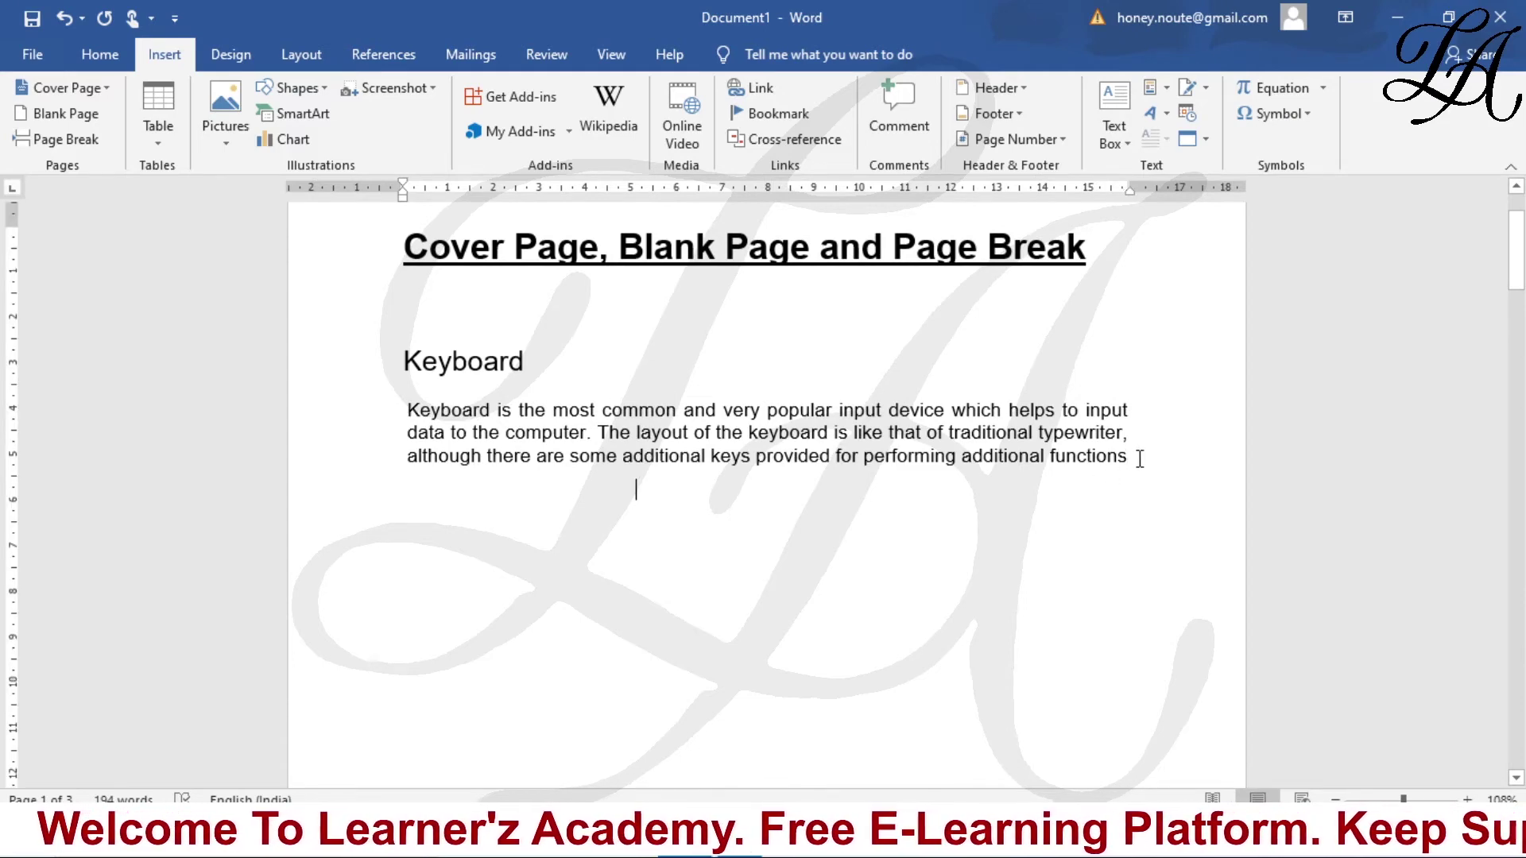
{"action": "key", "text": "ctrl+End"}
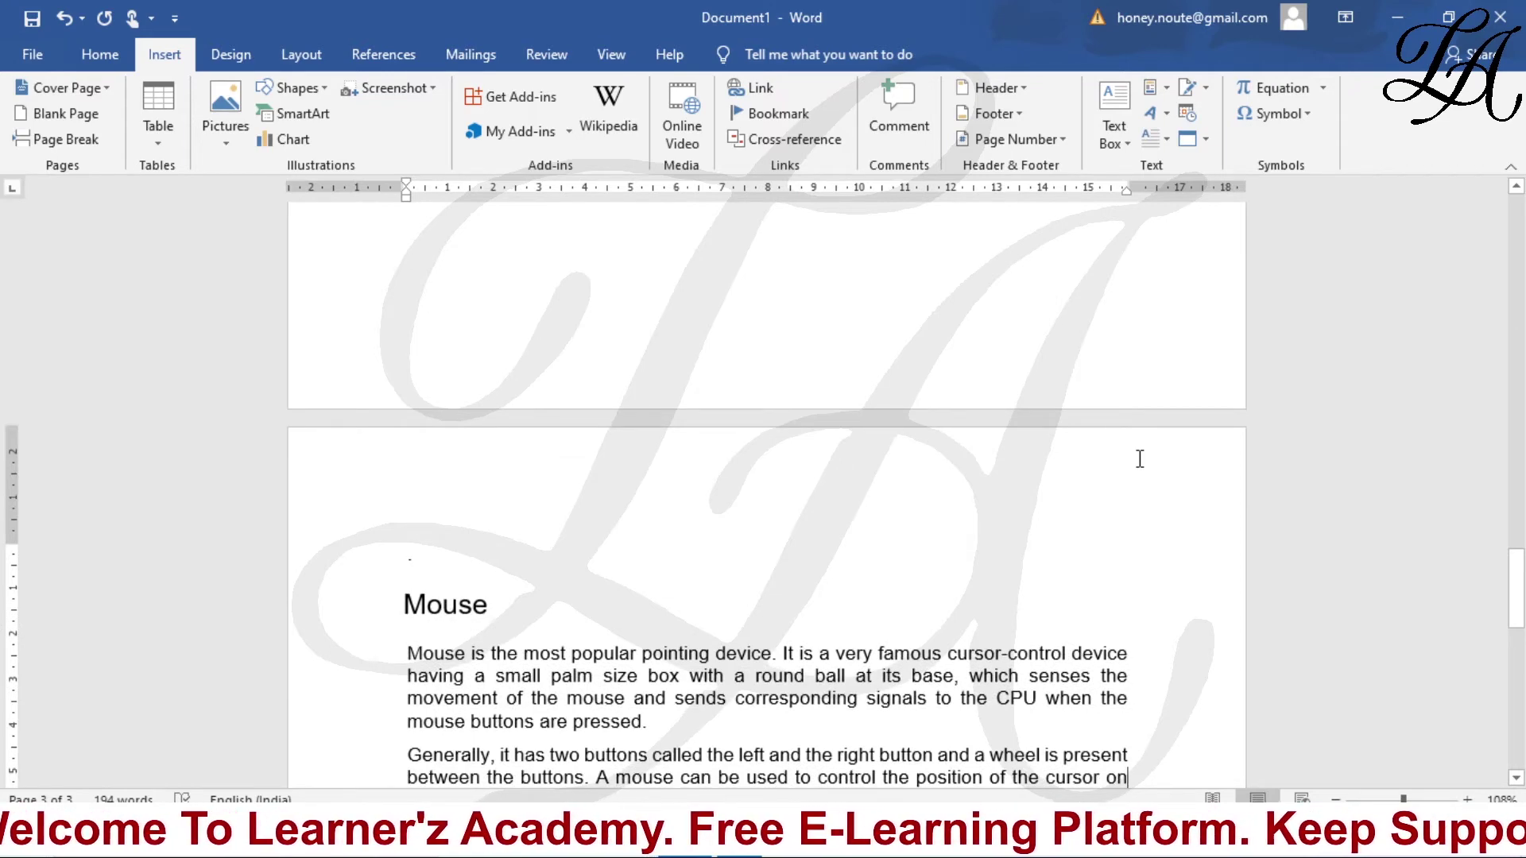
{"action": "key", "text": "Up"}
{"action": "key", "text": "Up"}
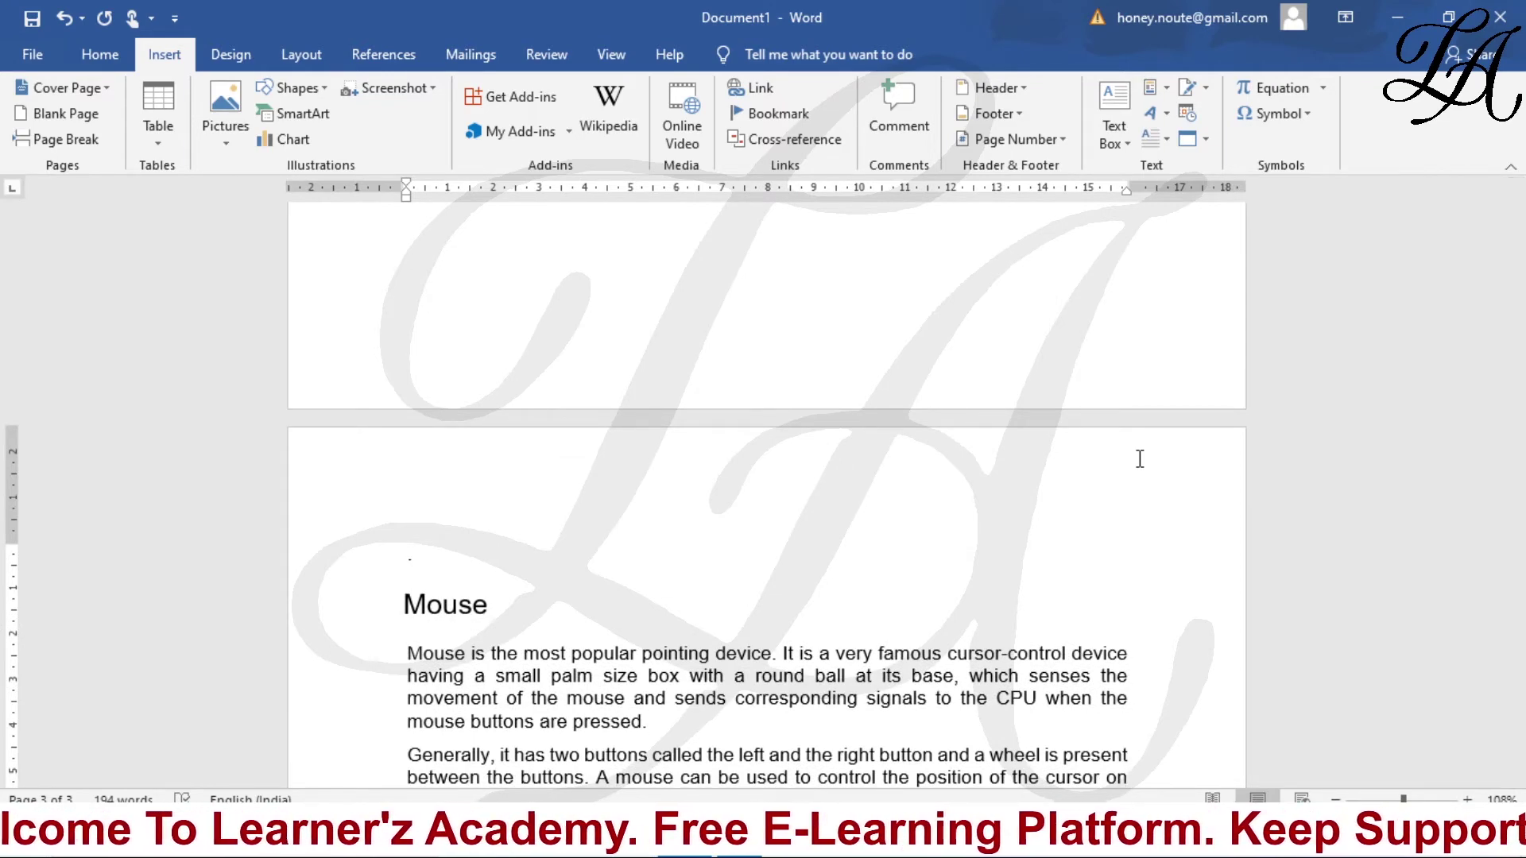
{"action": "key", "text": "Up"}
{"action": "key", "text": "Up"}
{"action": "key", "text": "Up"}
{"action": "key", "text": "Up"}
{"action": "key", "text": "Up"}
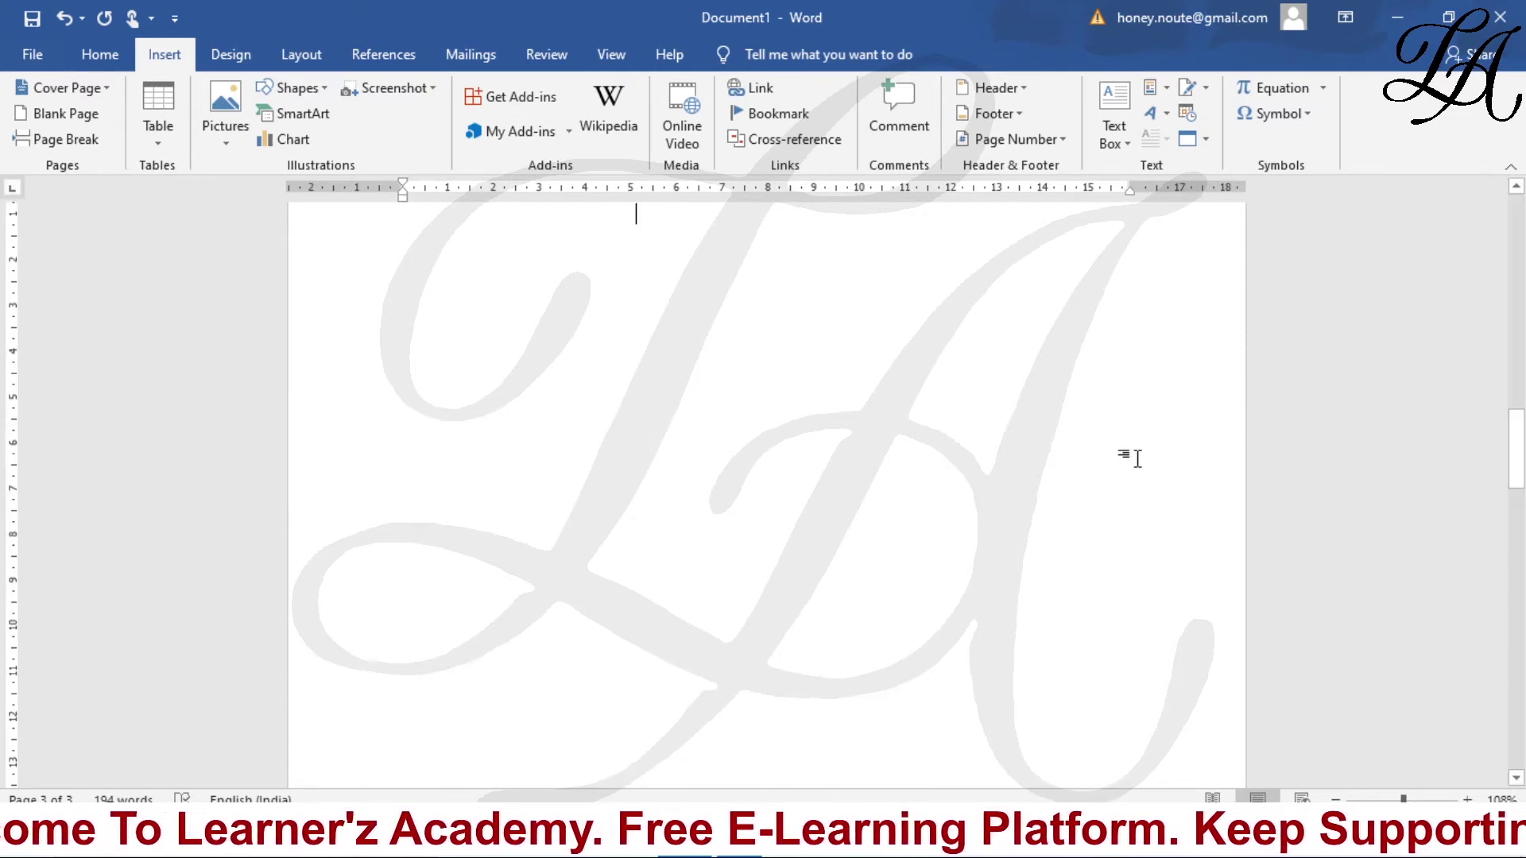
{"action": "key", "text": "Down"}
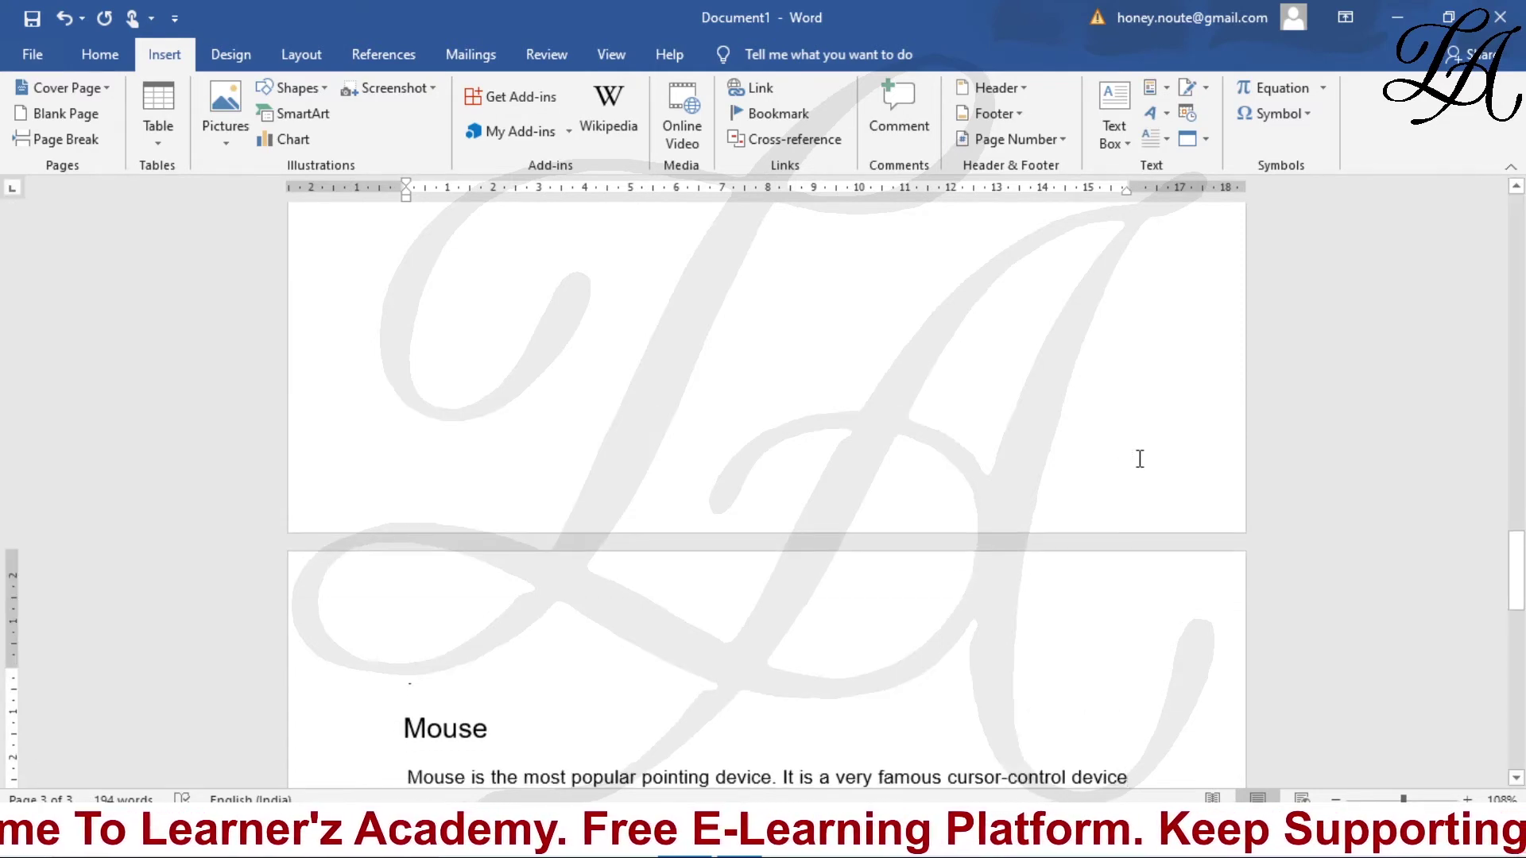
{"action": "key", "text": "Down"}
{"action": "key", "text": "Down"}
{"action": "key", "text": "Down"}
{"action": "key", "text": "Down"}
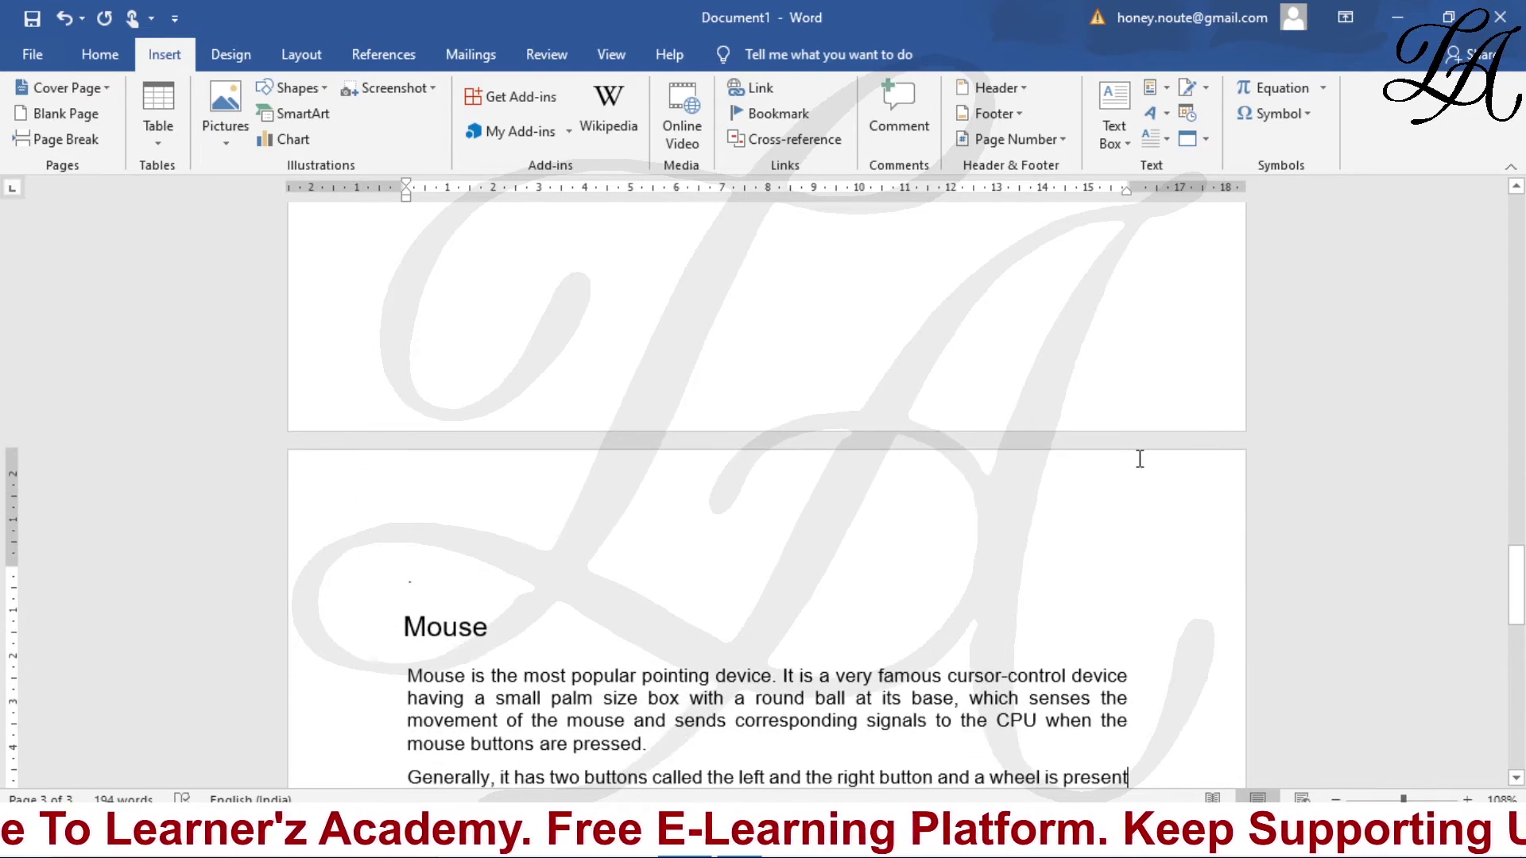
{"action": "key", "text": "Down"}
{"action": "key", "text": "Down"}
{"action": "key", "text": "Down"}
{"action": "key", "text": "Down"}
{"action": "key", "text": "Down"}
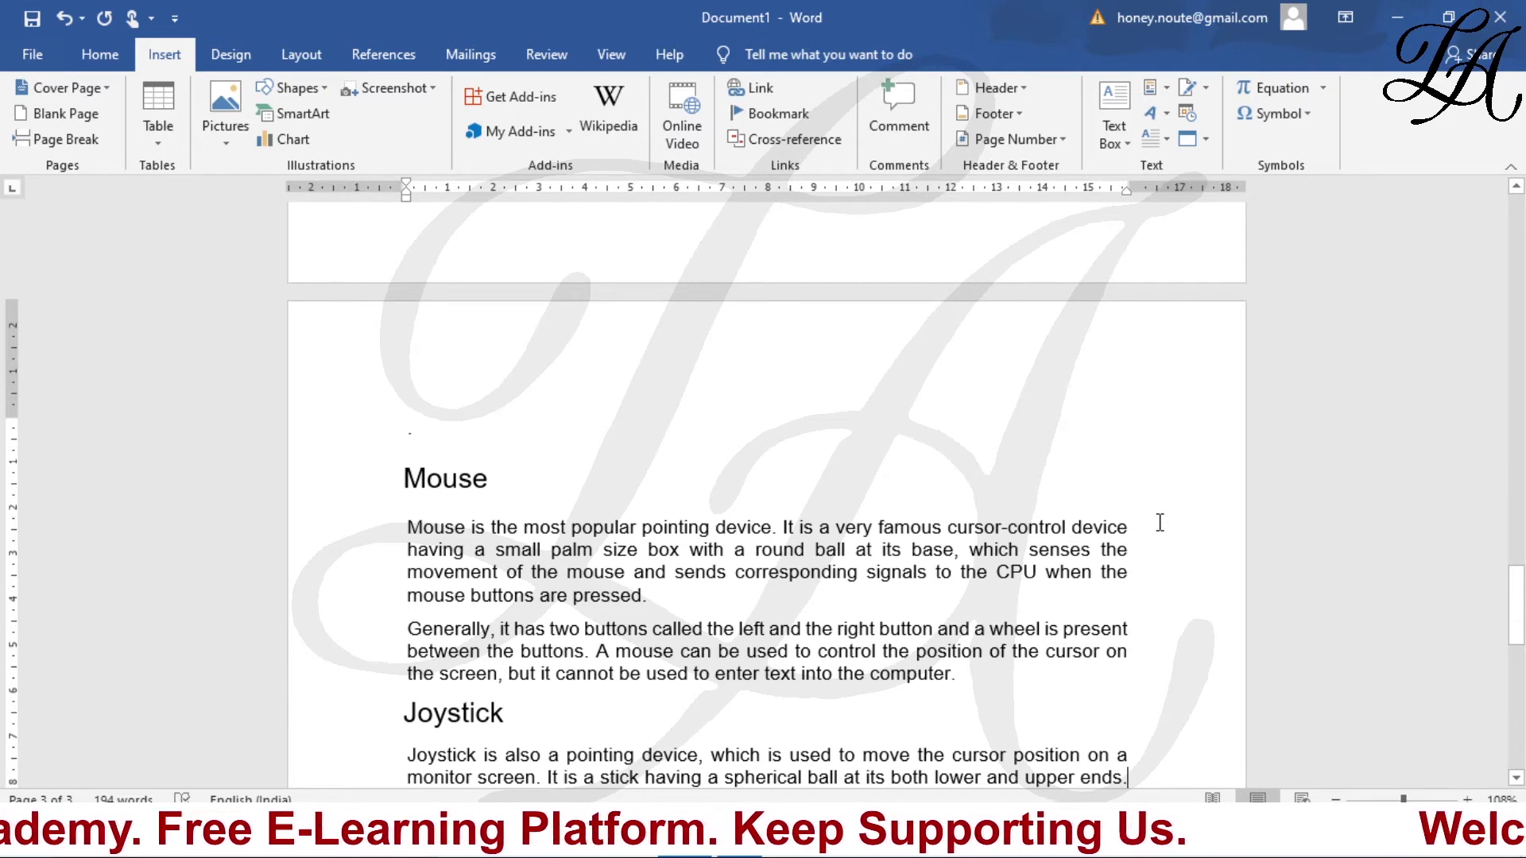
{"action": "key", "text": "ctrl+z"}
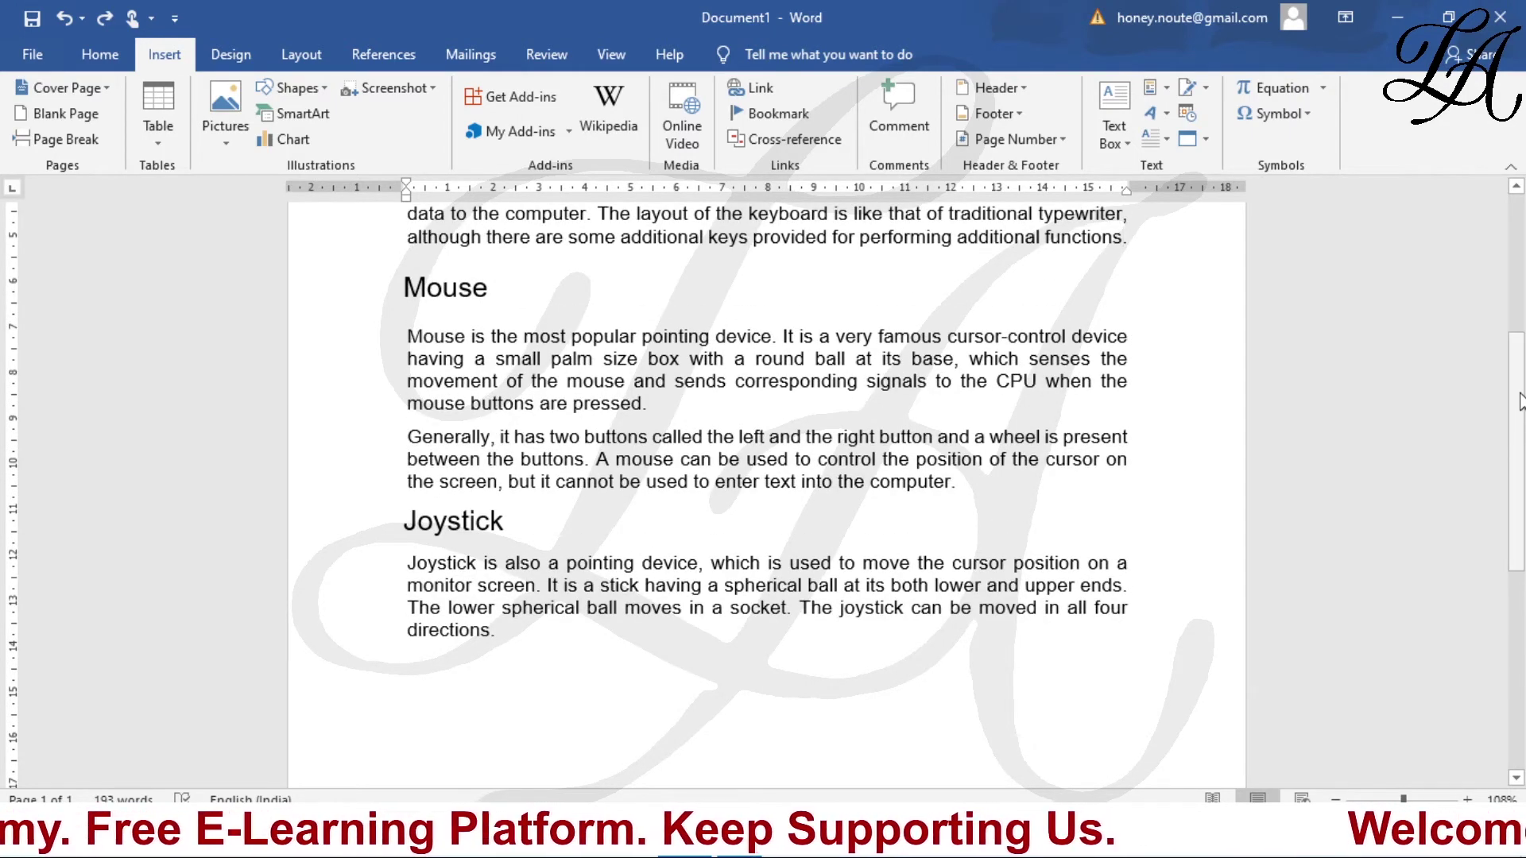
{"action": "left_click_drag", "start_coordinate": [1522, 369], "coordinate": [1522, 244]}
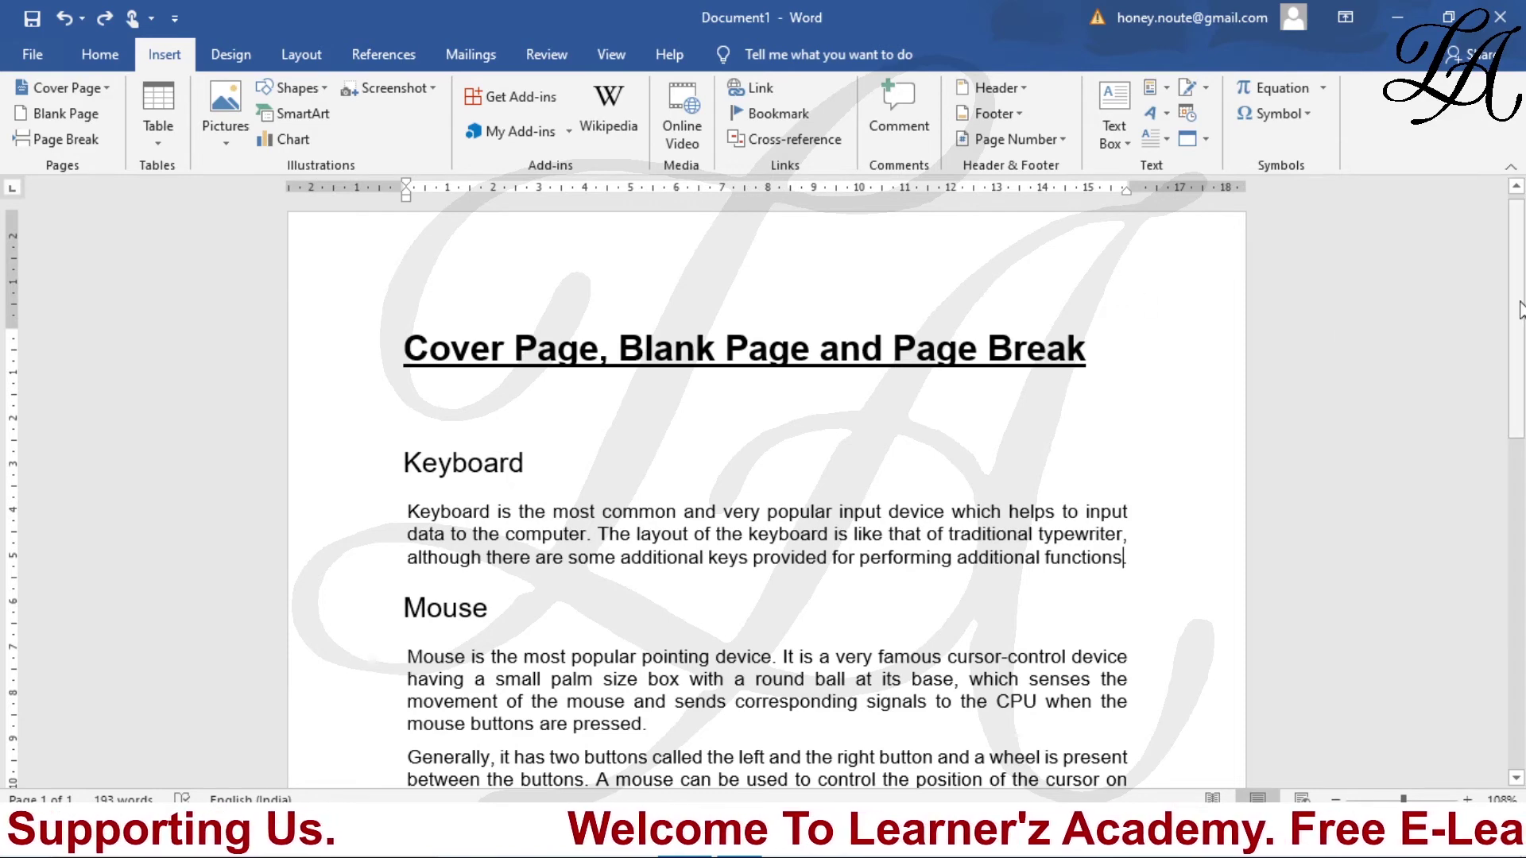
{"action": "scroll", "coordinate": [971, 362], "scroll_direction": "down", "scroll_amount": 2}
{"action": "scroll", "coordinate": [971, 362], "scroll_direction": "down", "scroll_amount": 3}
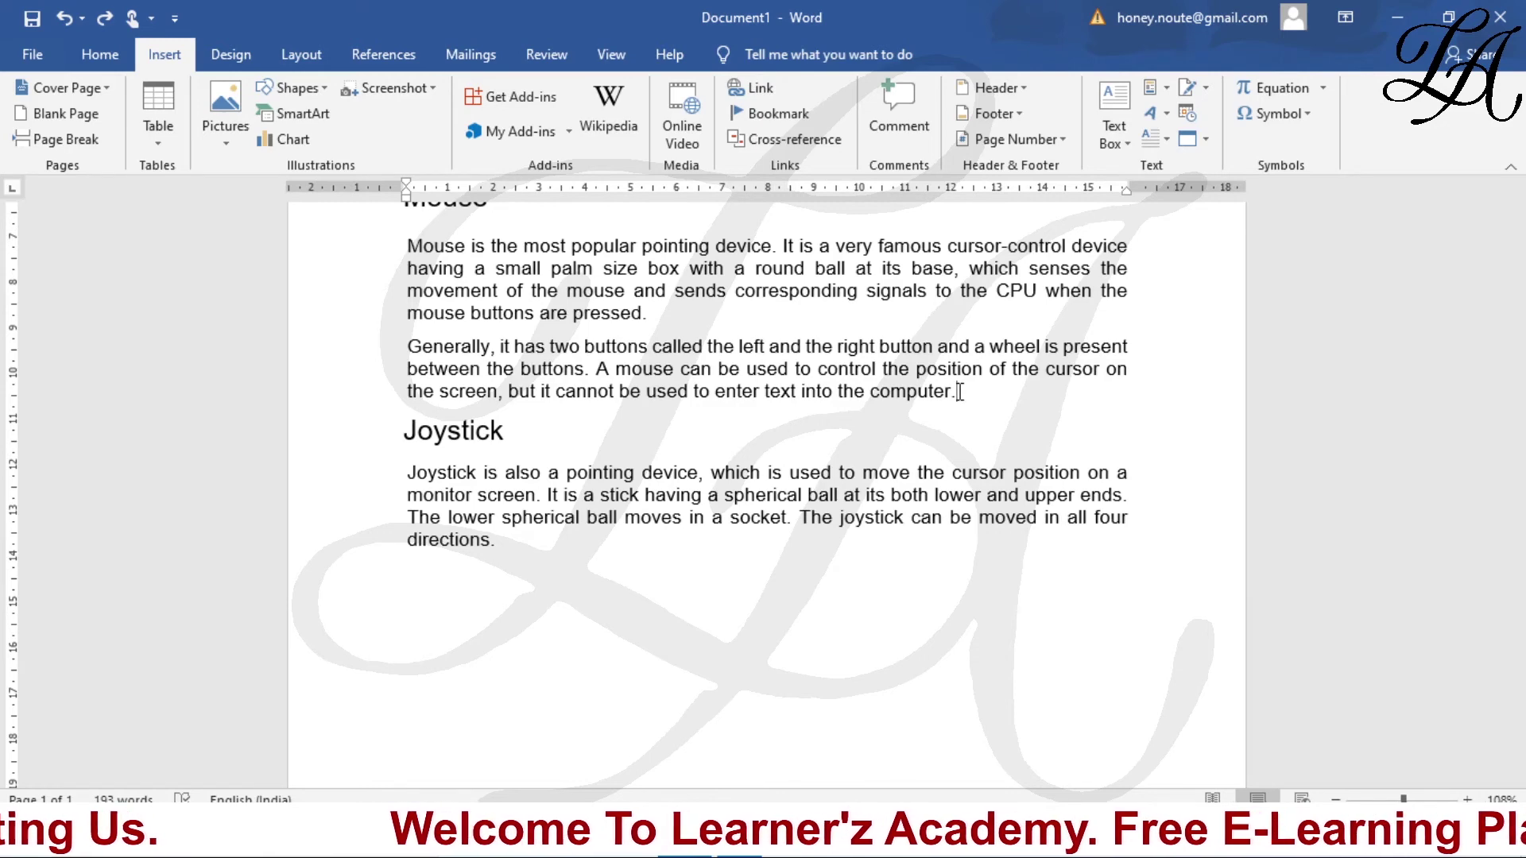
Step: Insert a page break after 'computer.' so the Joystick section starts on page 2
{"action": "left_click", "coordinate": [79, 141]}
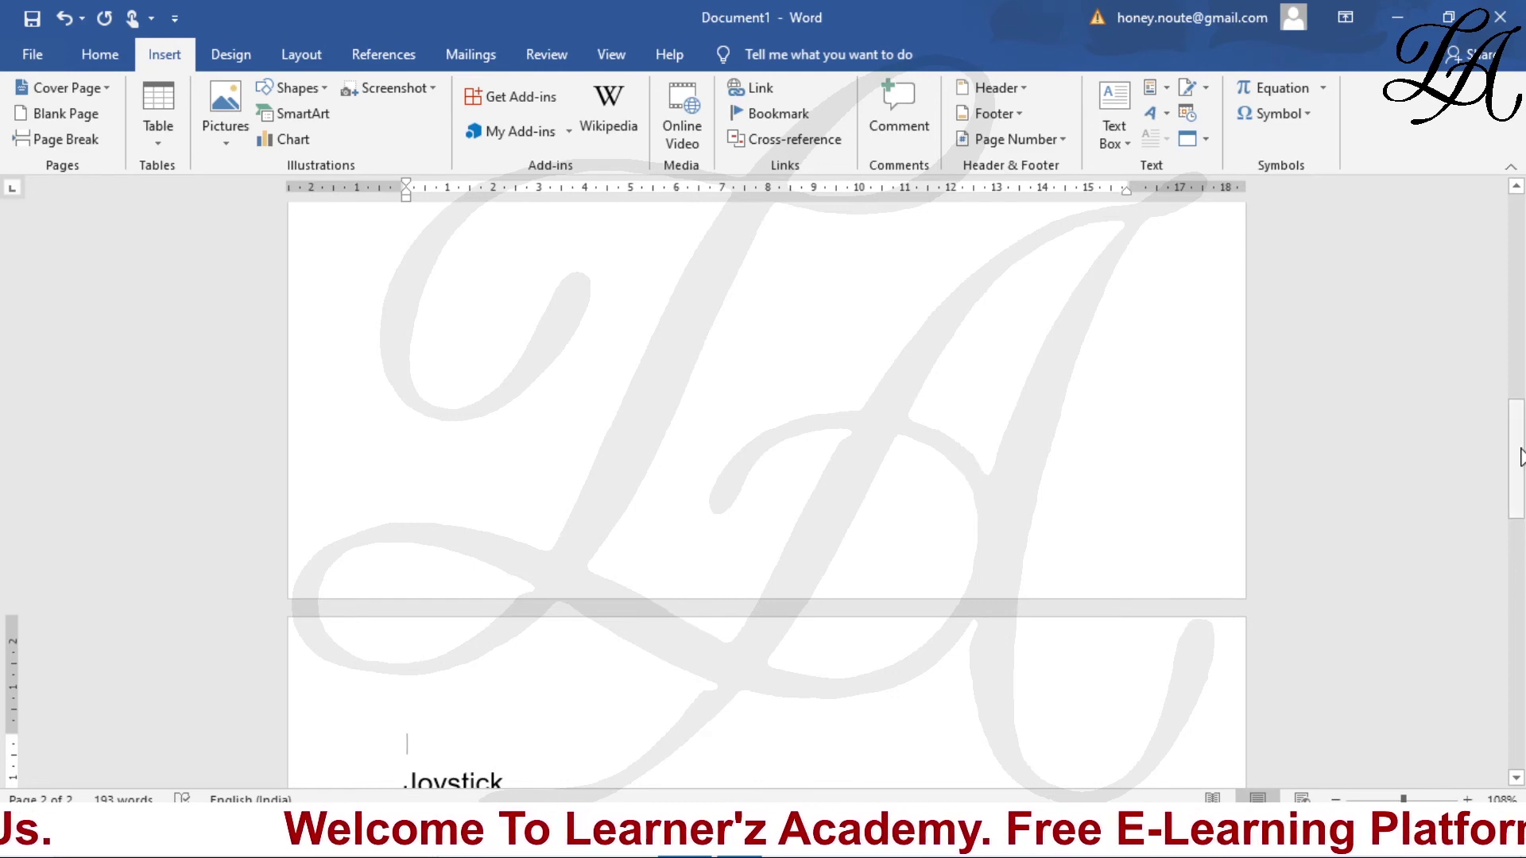
{"action": "left_click_drag", "start_coordinate": [1520, 456], "coordinate": [1523, 318]}
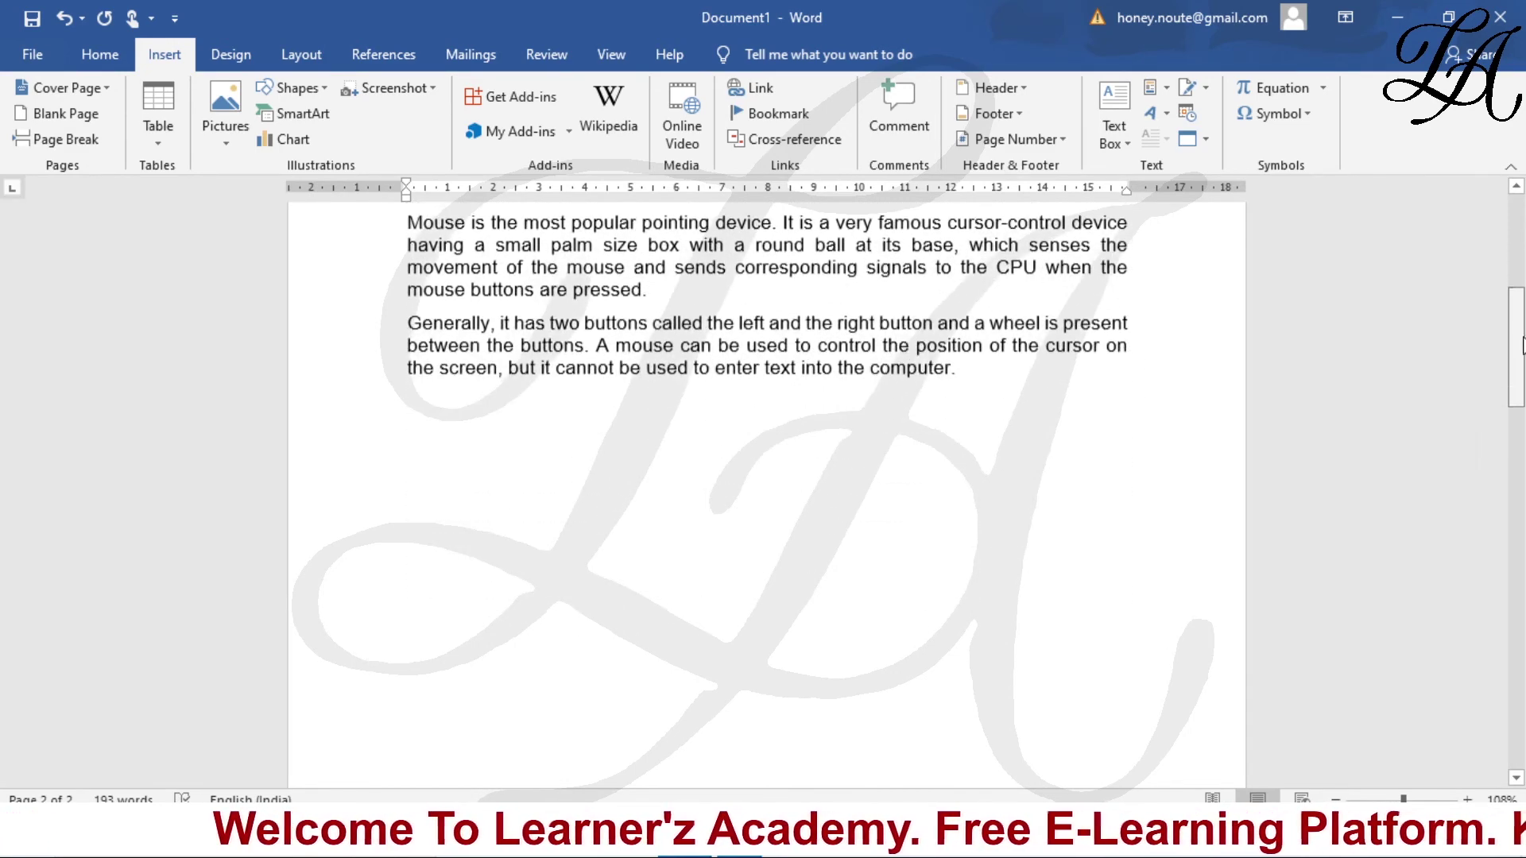
{"action": "left_click_drag", "start_coordinate": [1523, 318], "coordinate": [1523, 346]}
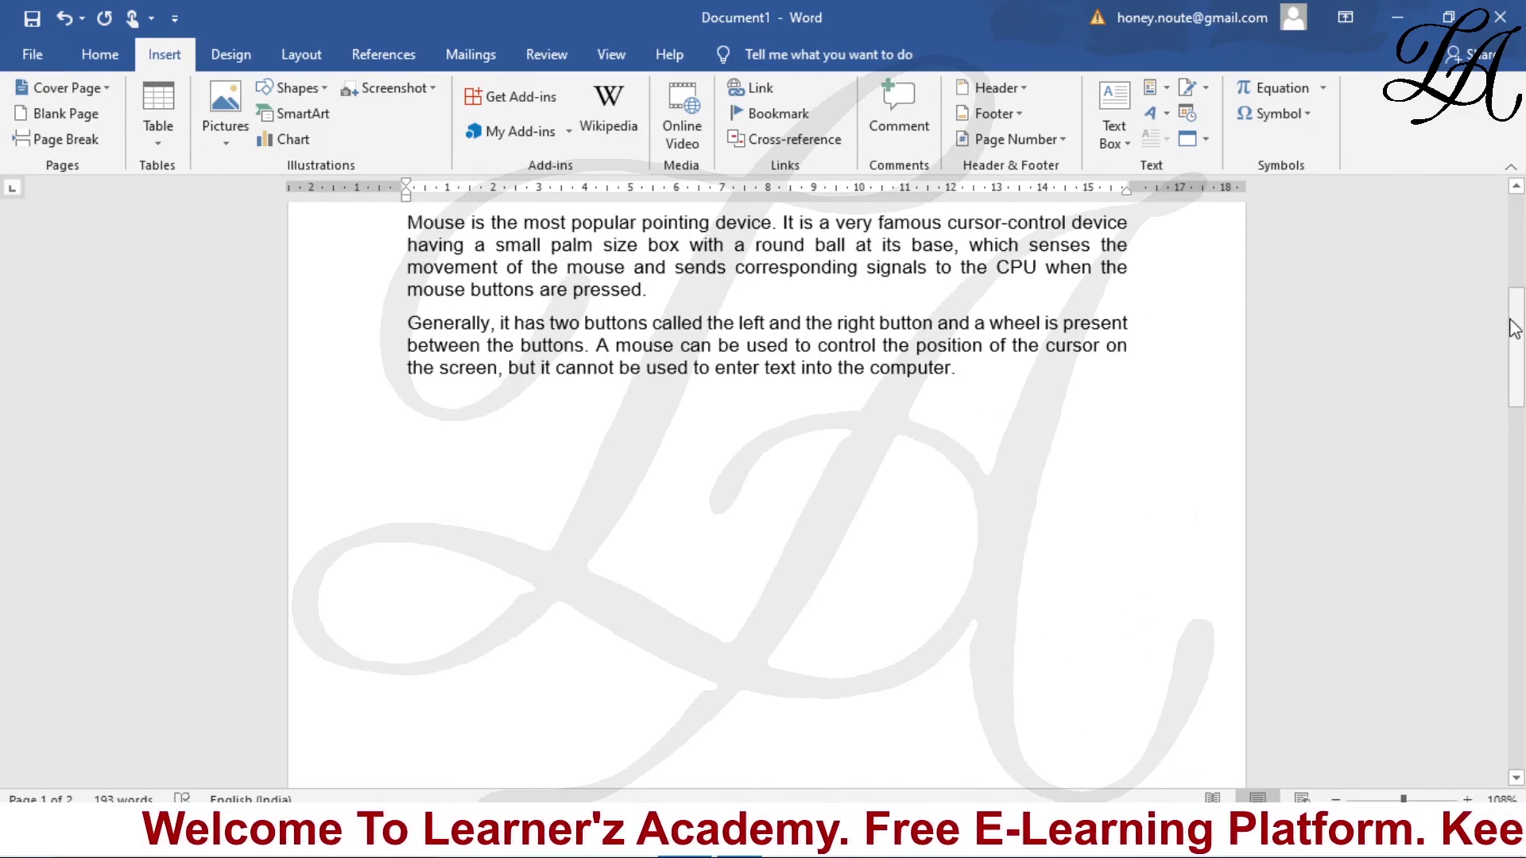
{"action": "left_click_drag", "start_coordinate": [1518, 332], "coordinate": [1520, 537]}
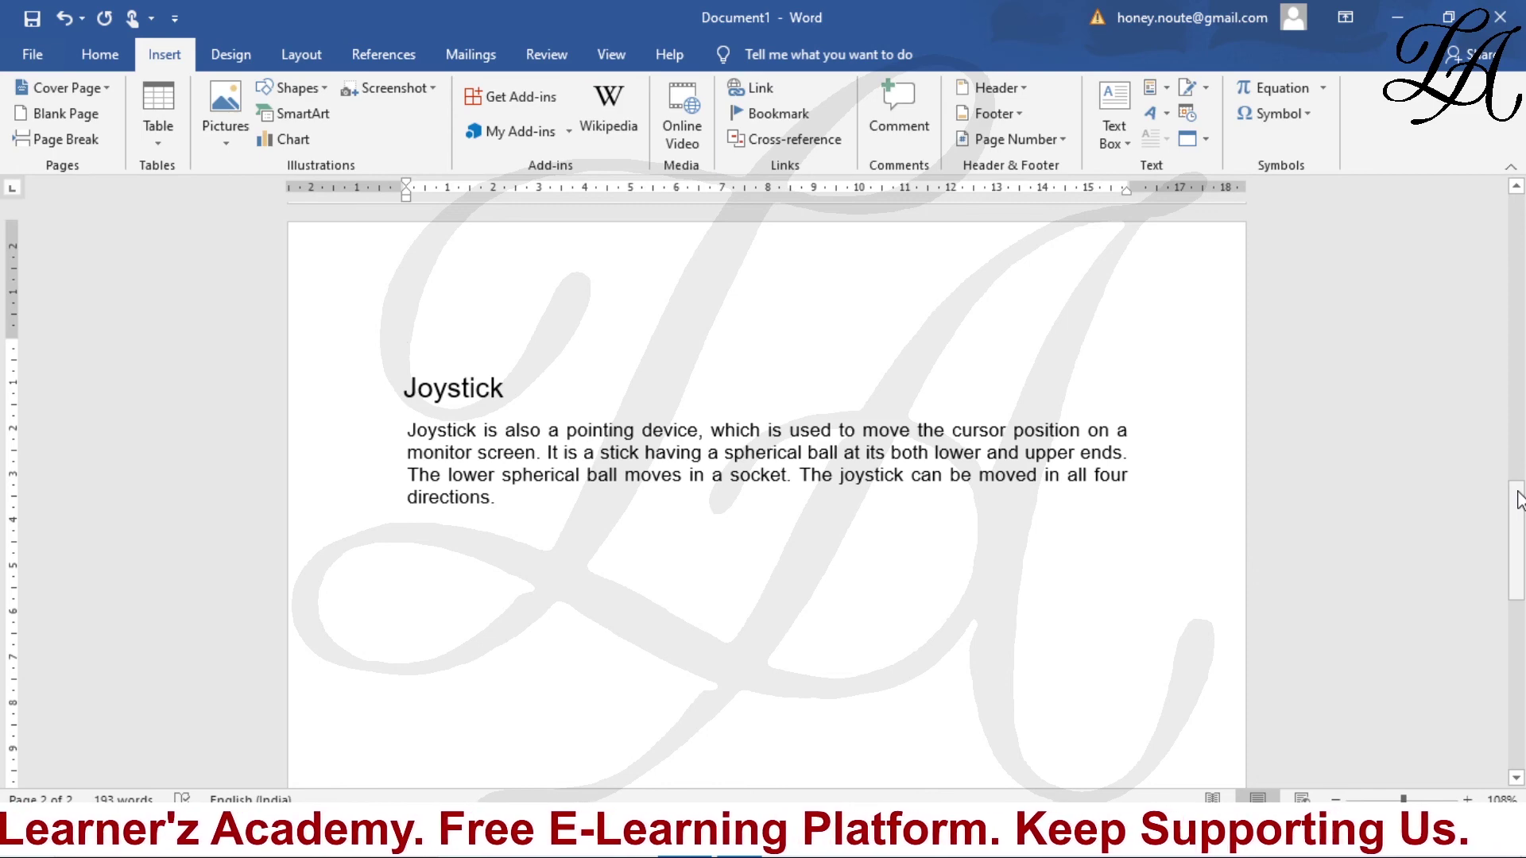
{"action": "left_click_drag", "start_coordinate": [1519, 501], "coordinate": [1523, 202]}
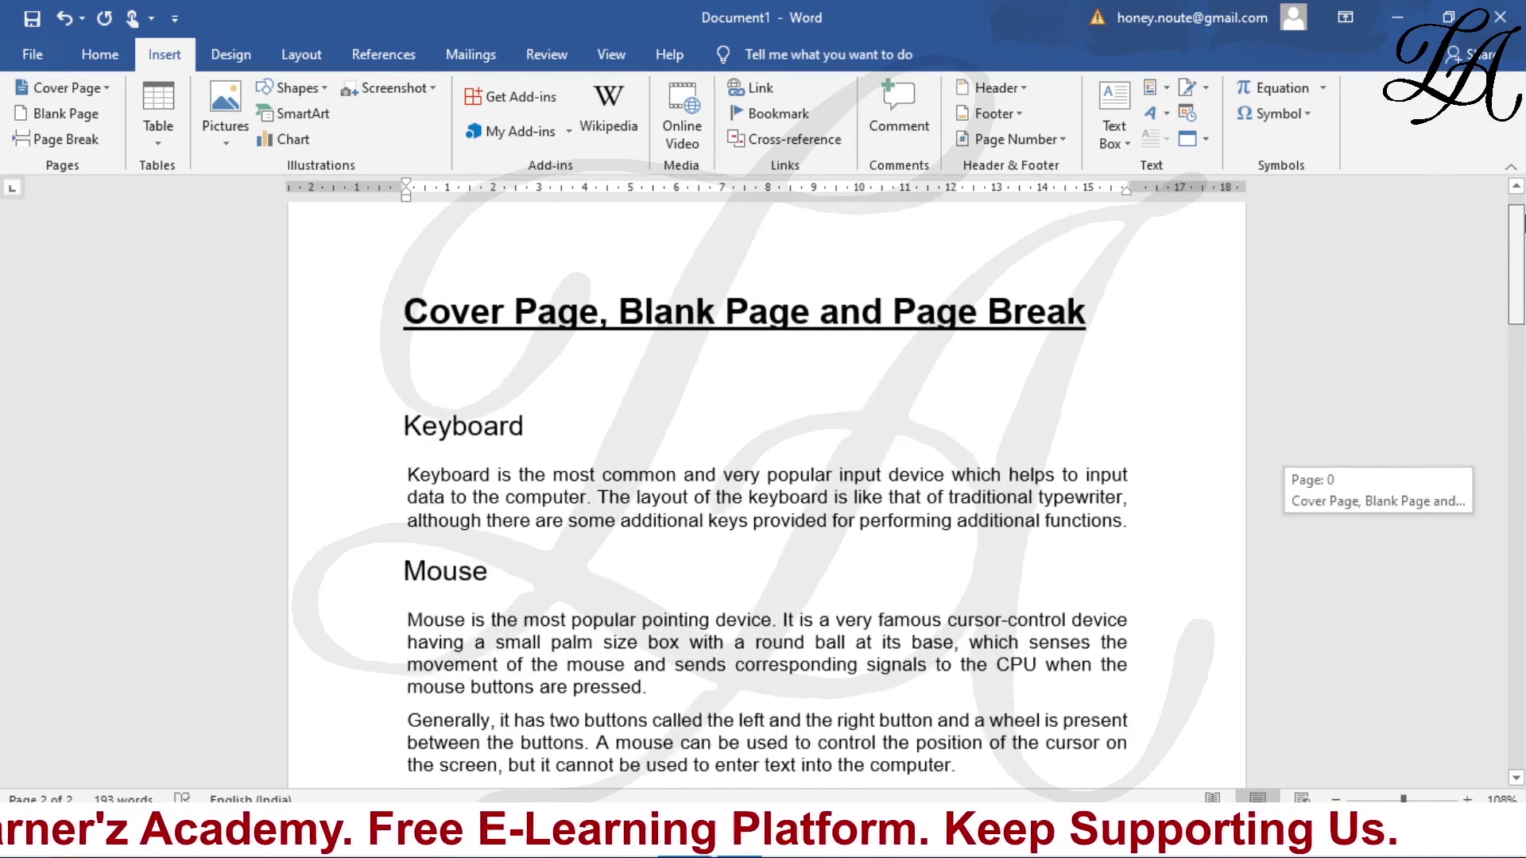